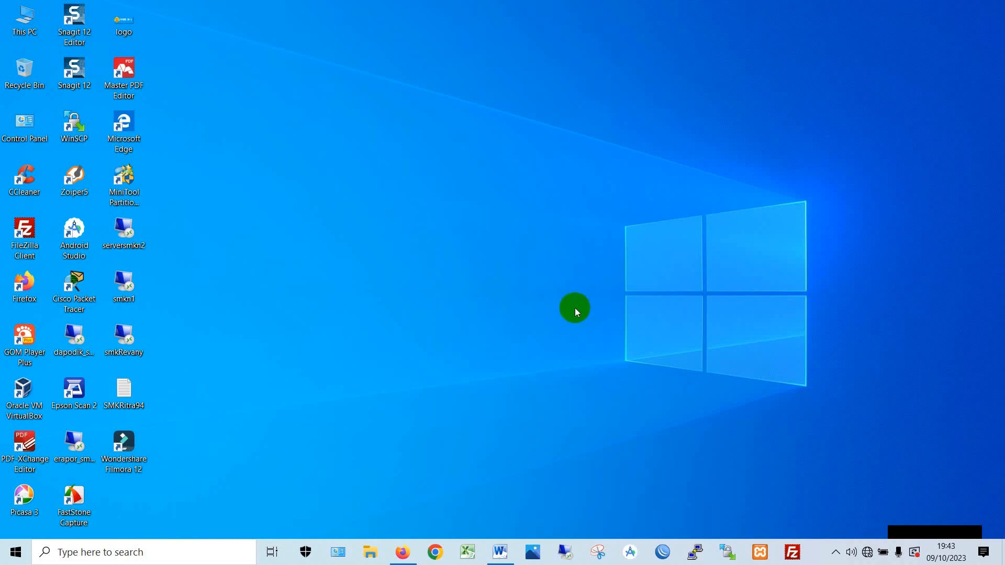
# - Launch WinBox, connect to the neighbouring MikroTik router and maximize its management window
pyautogui.click(662, 556)
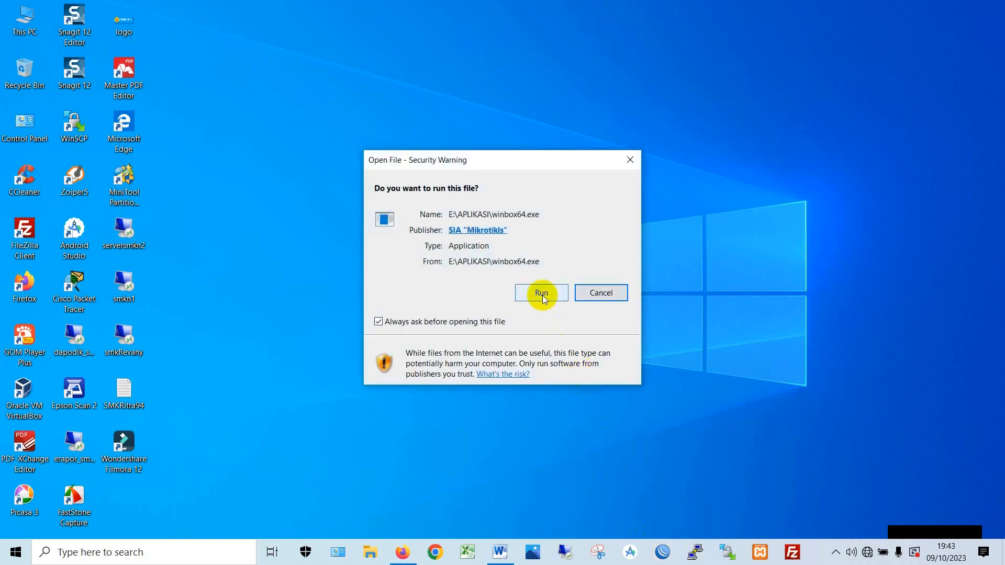
pyautogui.click(542, 293)
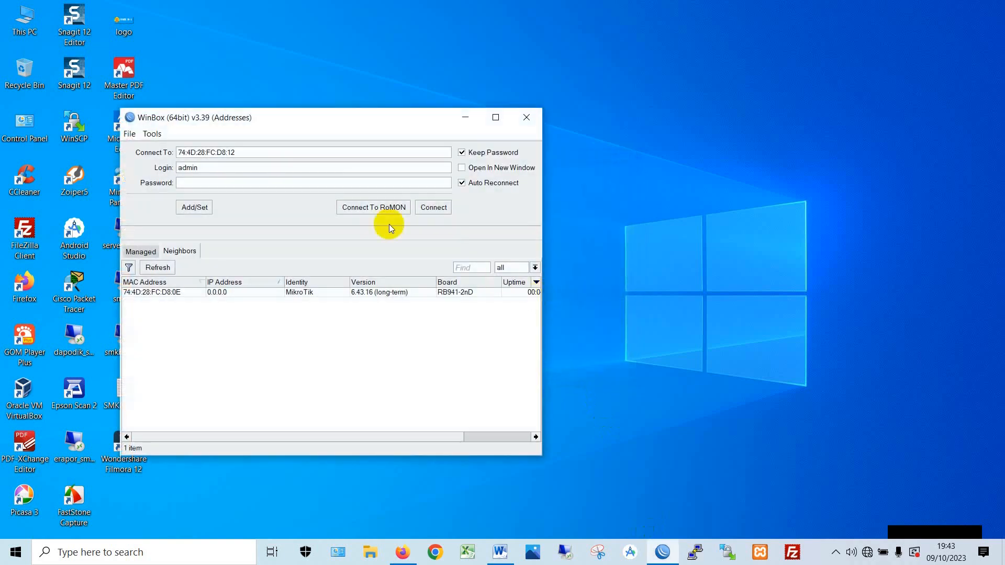
pyautogui.moveTo(327, 118); pyautogui.dragTo(395, 57)
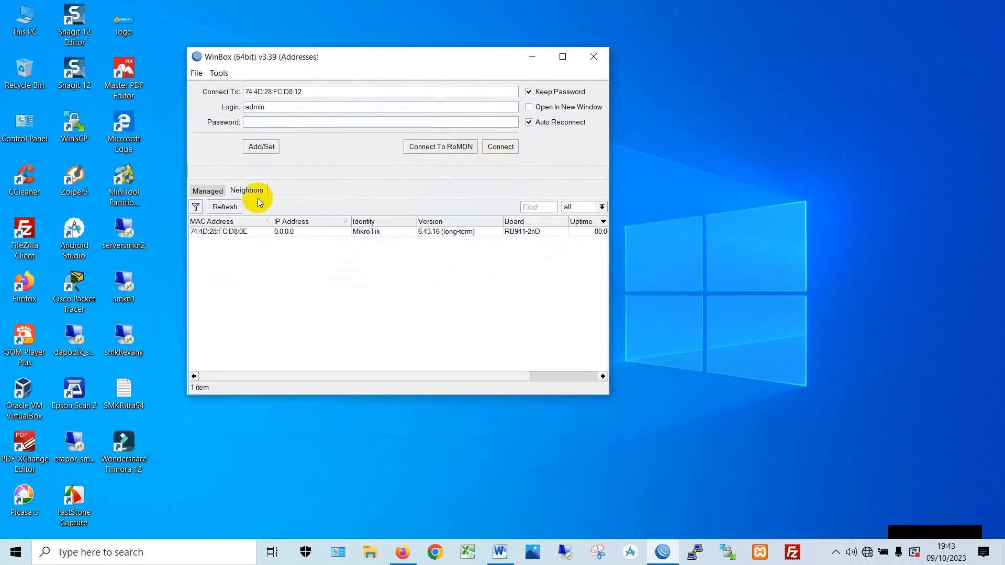
pyautogui.click(225, 207)
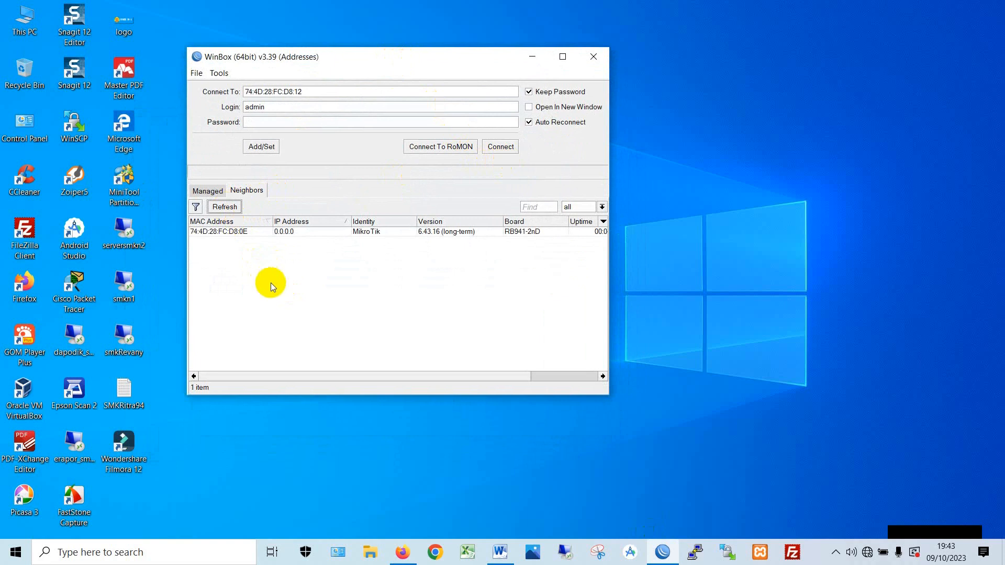
pyautogui.click(209, 237)
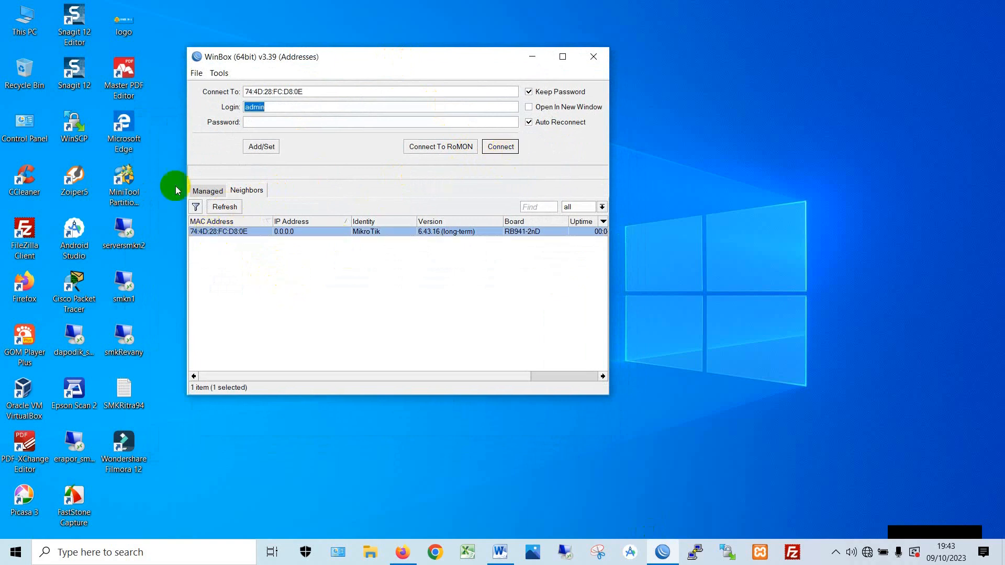
pyautogui.click(511, 151)
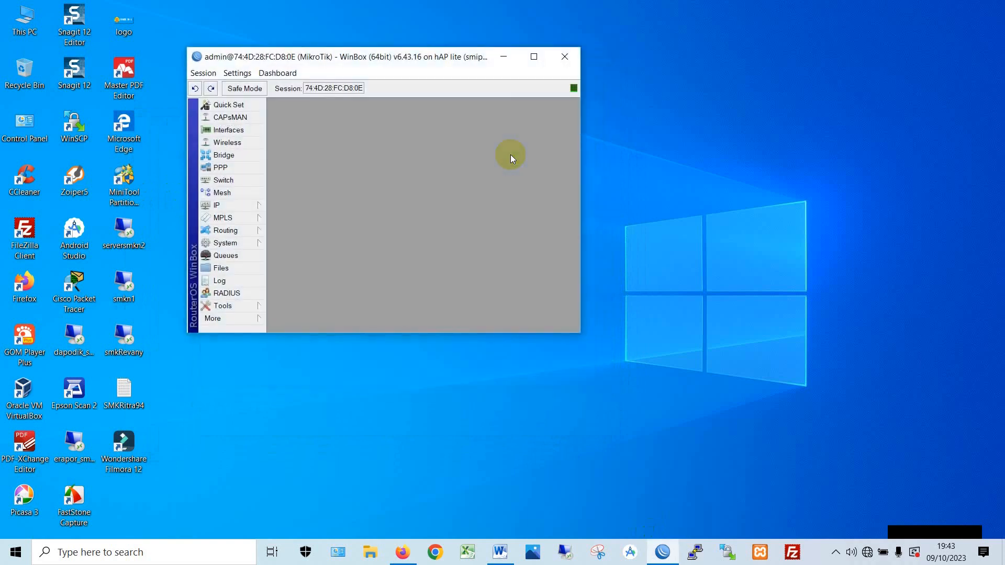
pyautogui.click(530, 59)
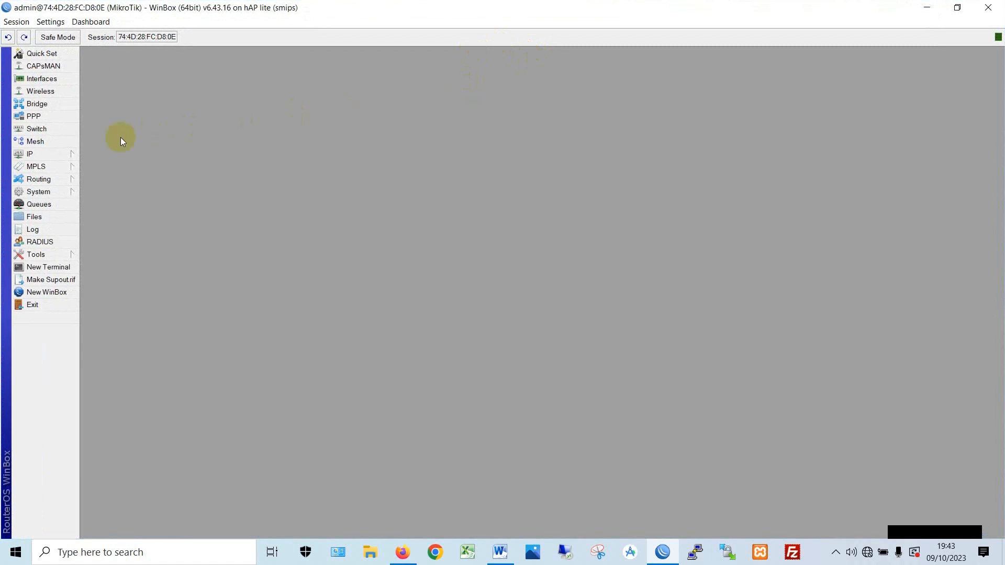
# - Reset the router configuration with No Default Configuration and Do Not Backup, confirming the reboot
pyautogui.click(41, 192)
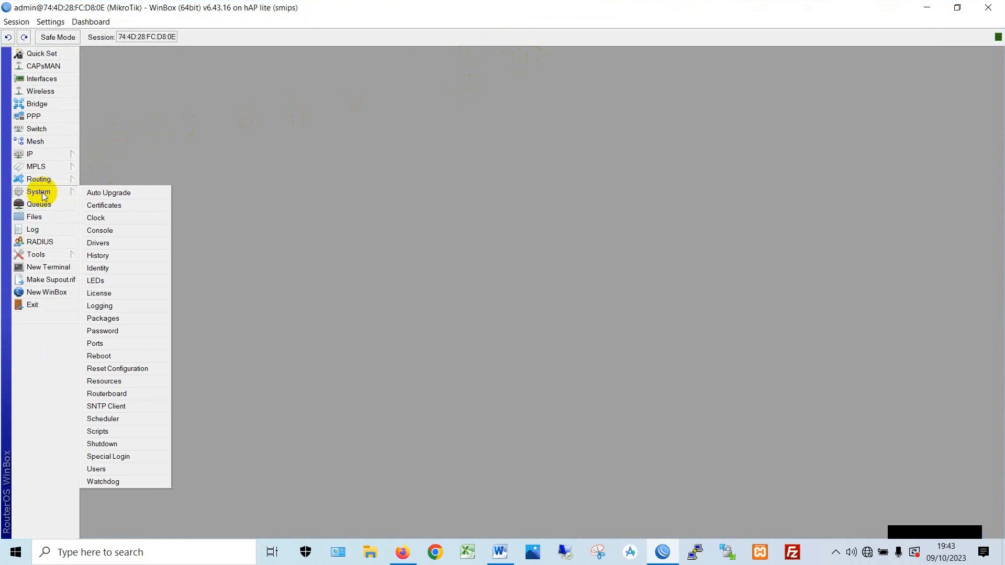
pyautogui.click(125, 371)
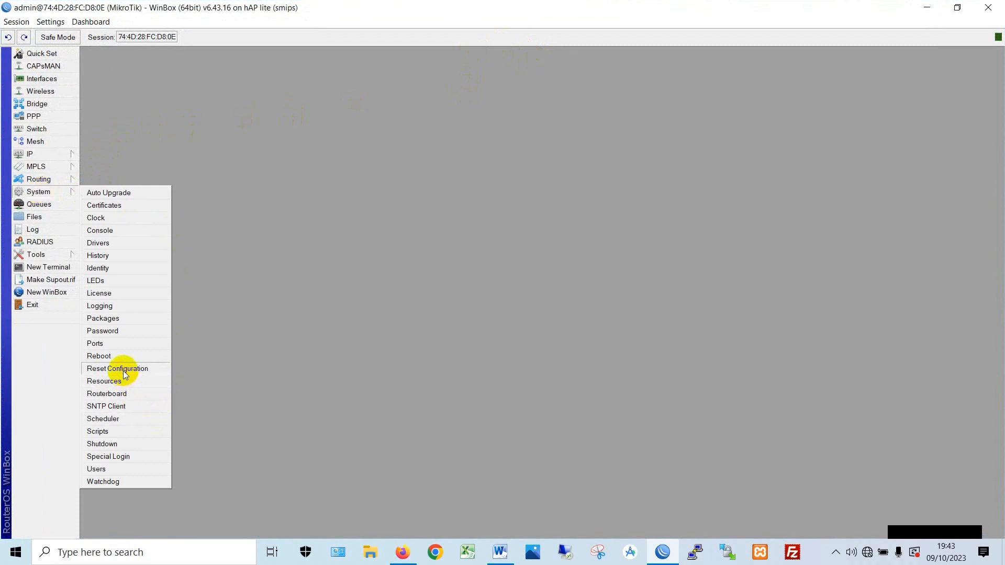
pyautogui.click(490, 298)
pyautogui.click(495, 317)
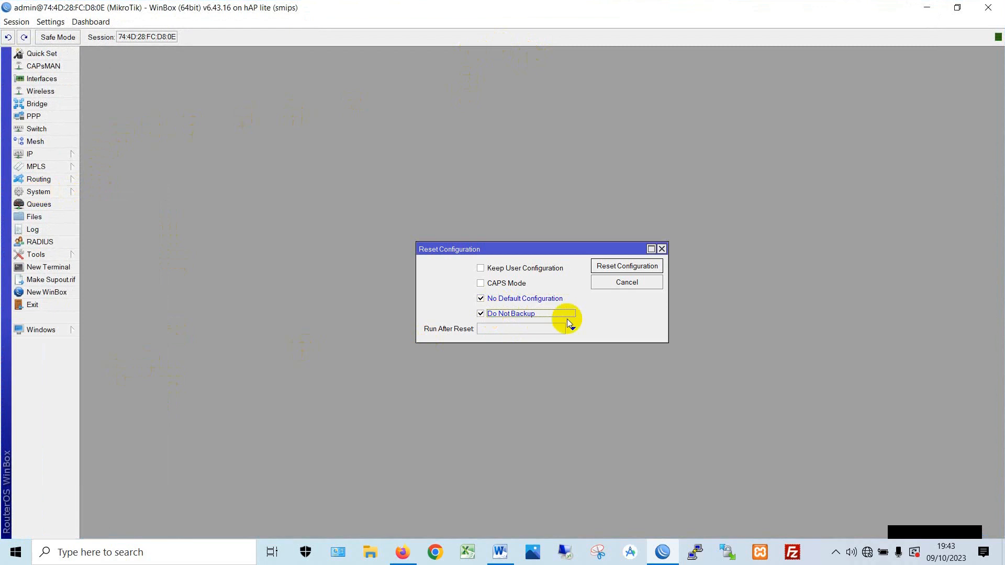
pyautogui.click(626, 267)
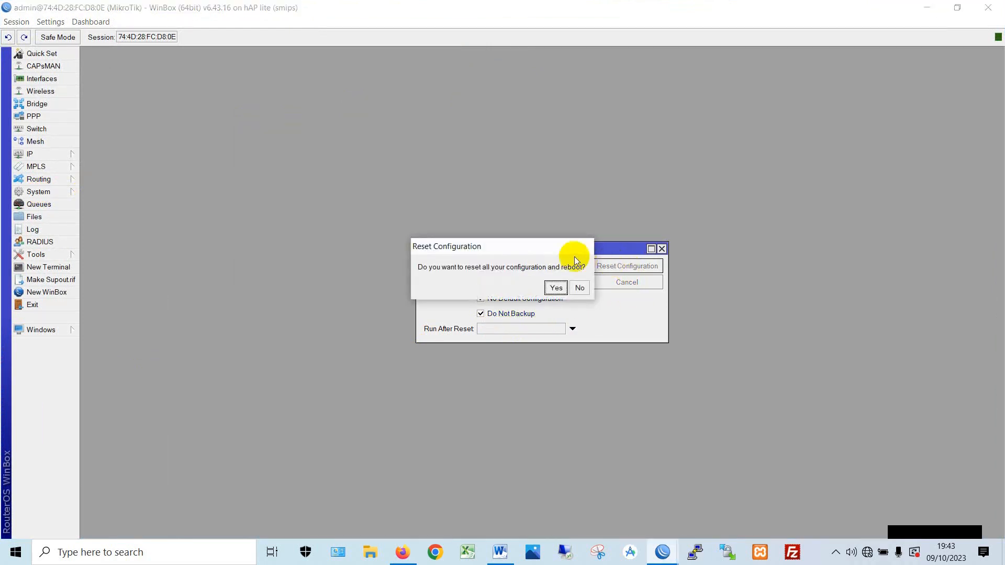
pyautogui.moveTo(550, 249); pyautogui.dragTo(581, 294)
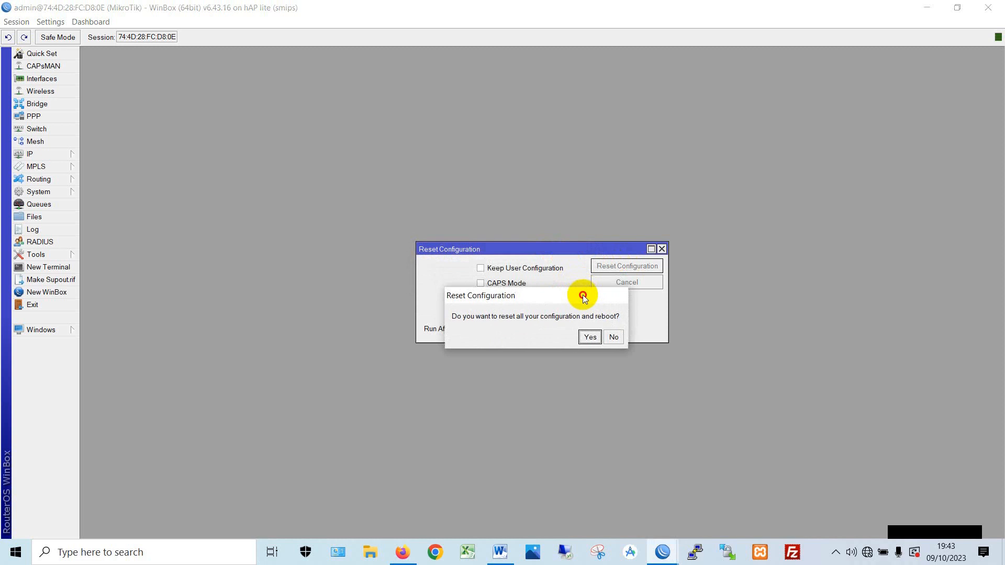
pyautogui.click(588, 338)
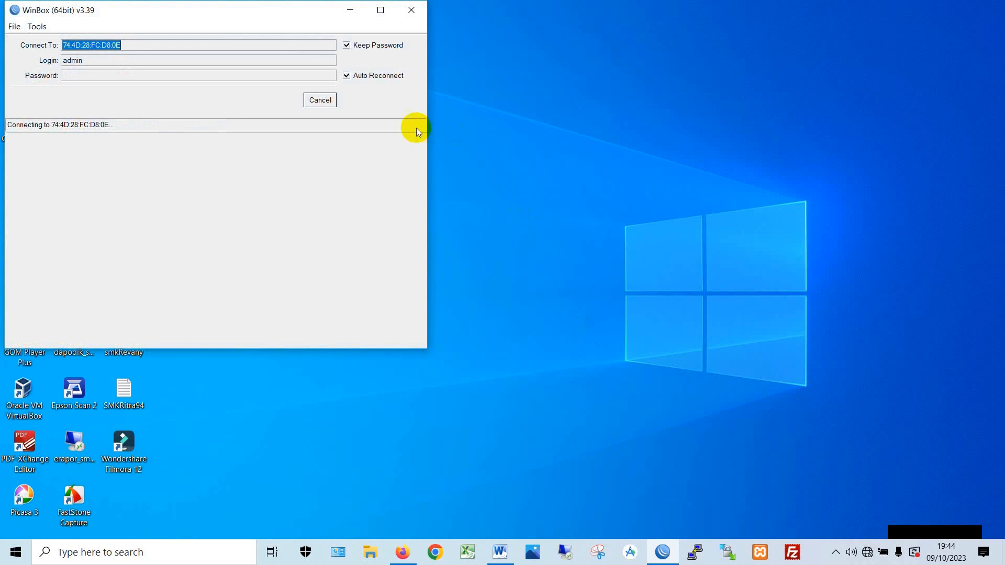
# - Rescan Neighbors until the rebooted hAP lite router appears, then connect to it
pyautogui.click(324, 106)
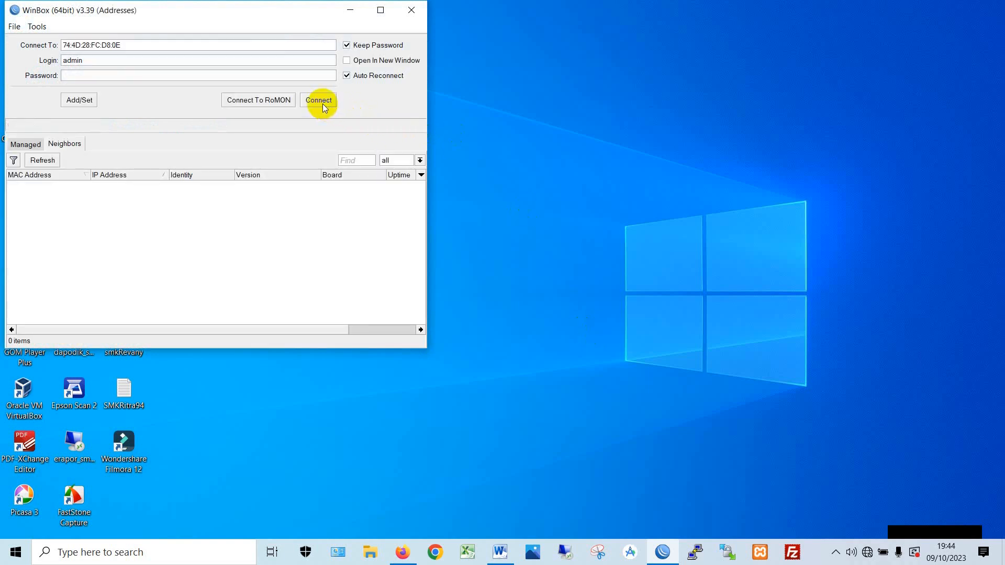
pyautogui.click(164, 9)
pyautogui.moveTo(163, 9); pyautogui.dragTo(318, 17)
pyautogui.click(197, 168)
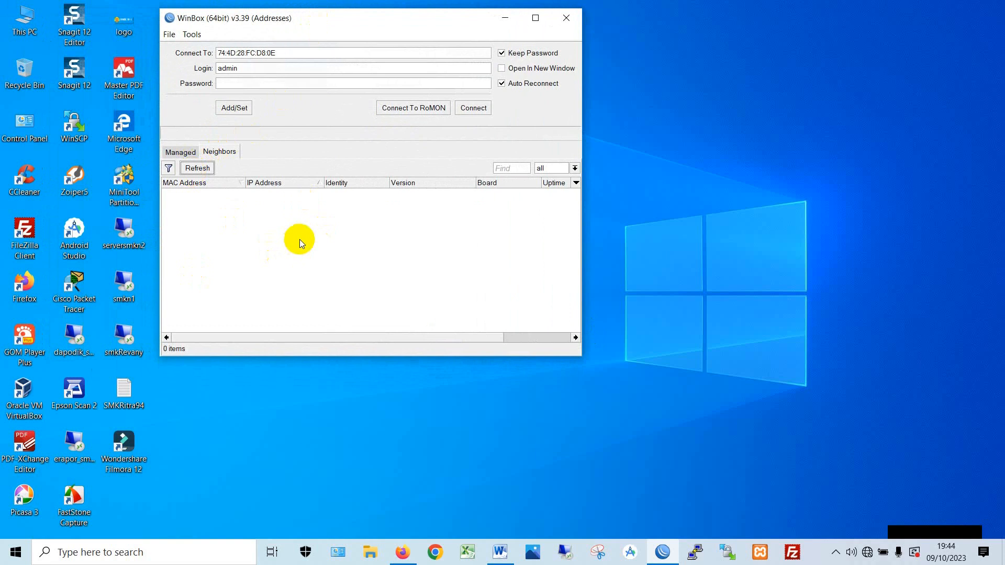
pyautogui.click(204, 173)
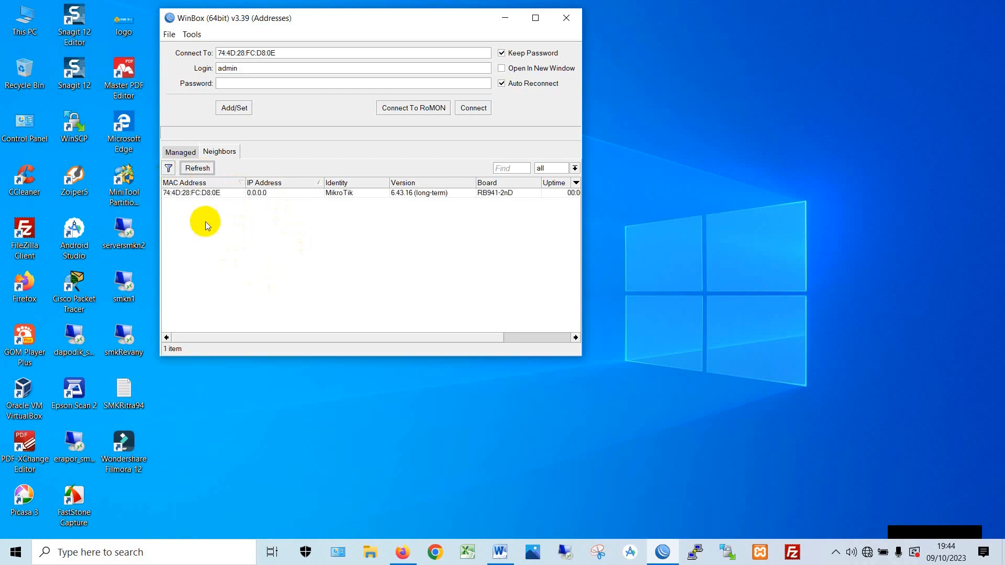
pyautogui.click(191, 193)
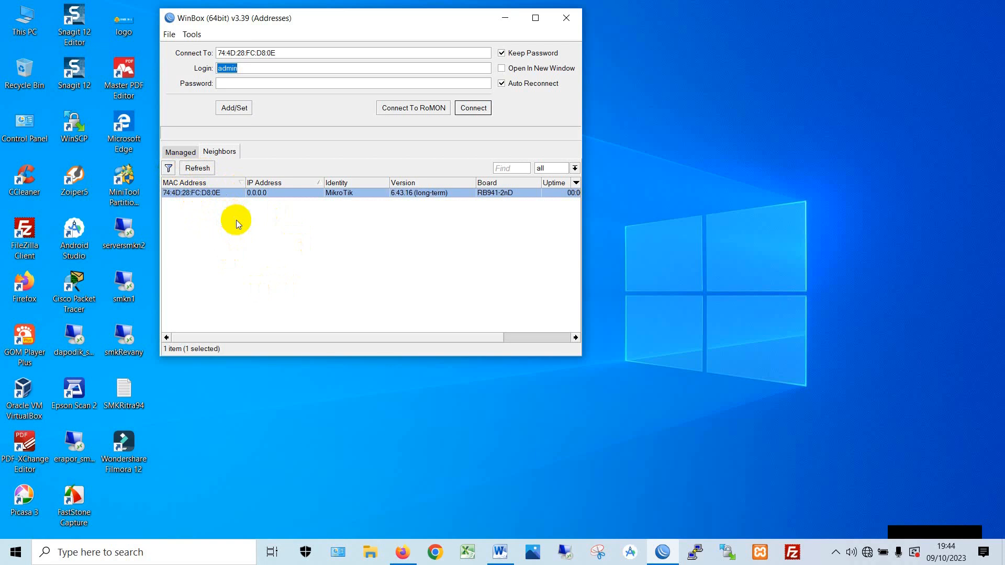
pyautogui.moveTo(583, 220); pyautogui.dragTo(661, 222)
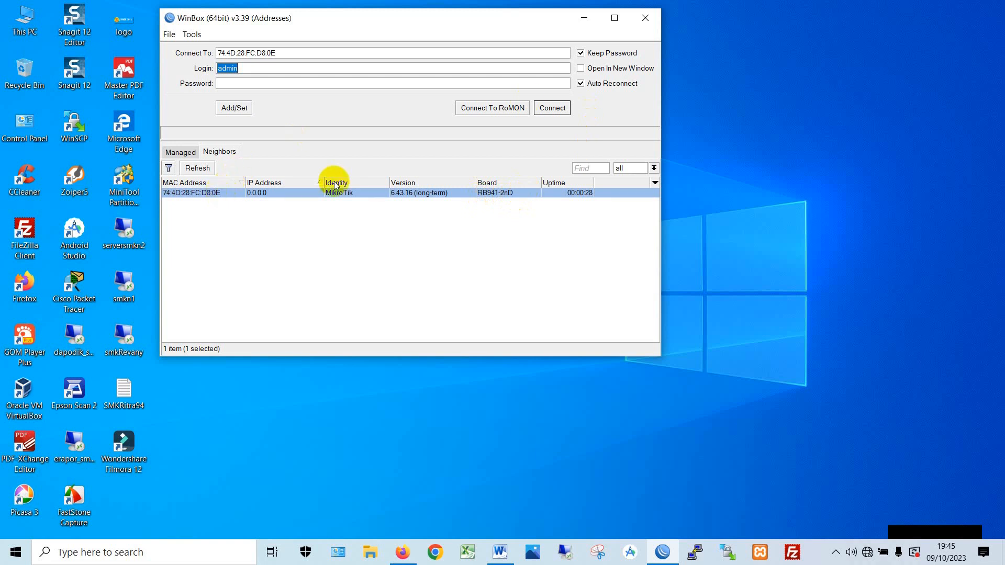
pyautogui.click(552, 108)
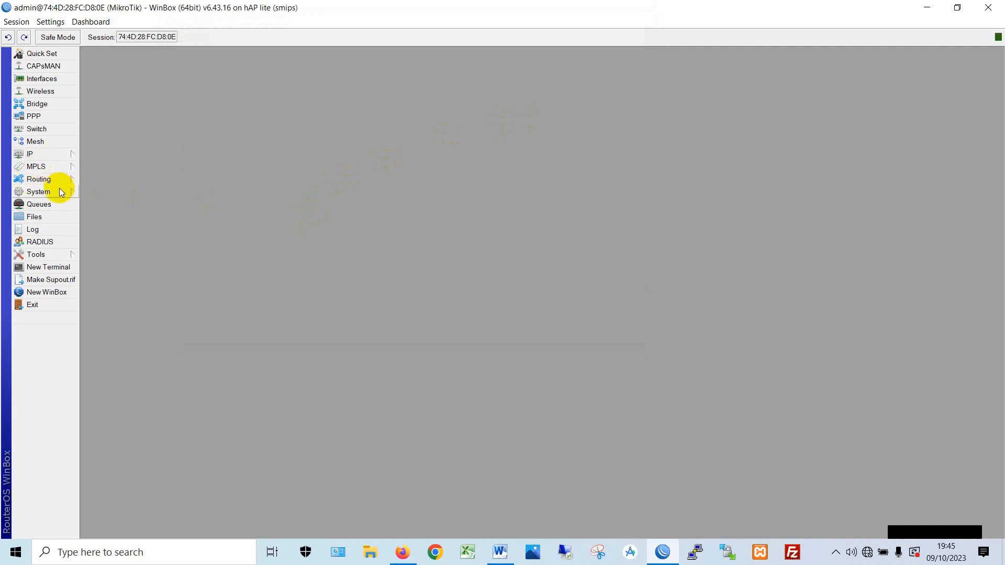
# - Set the router identity to RB-SATU in System > Identity and apply it
pyautogui.click(37, 193)
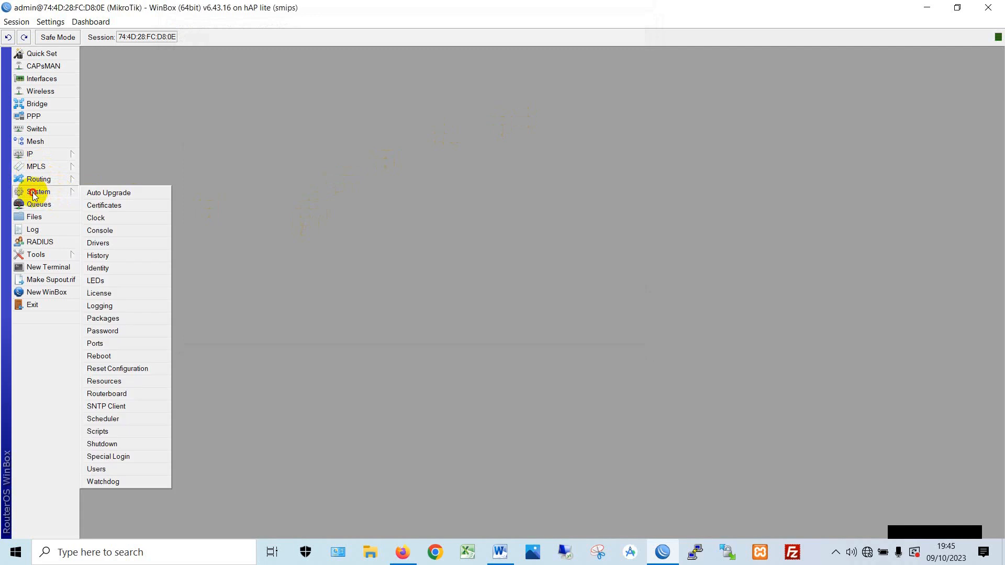
pyautogui.click(128, 269)
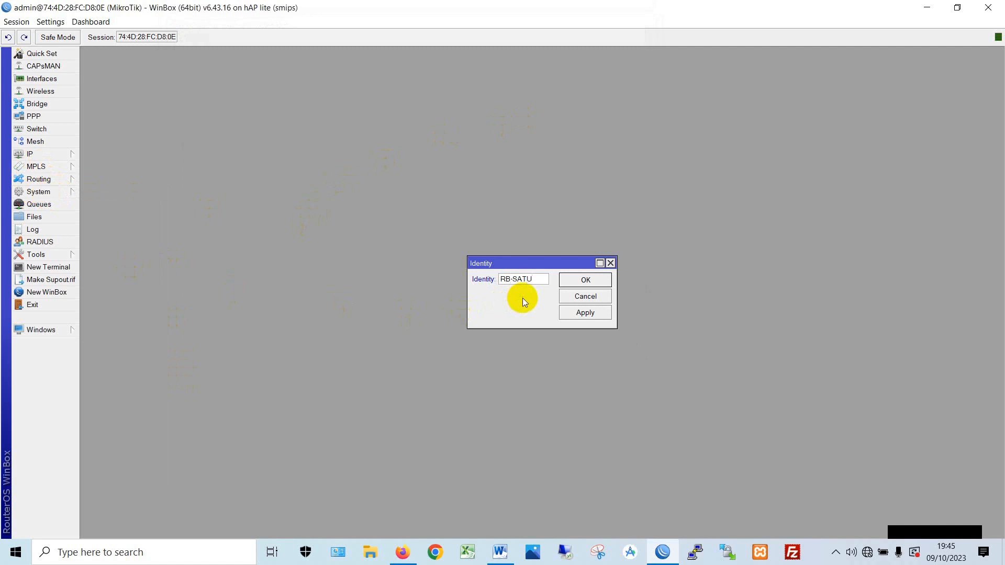
pyautogui.click(567, 313)
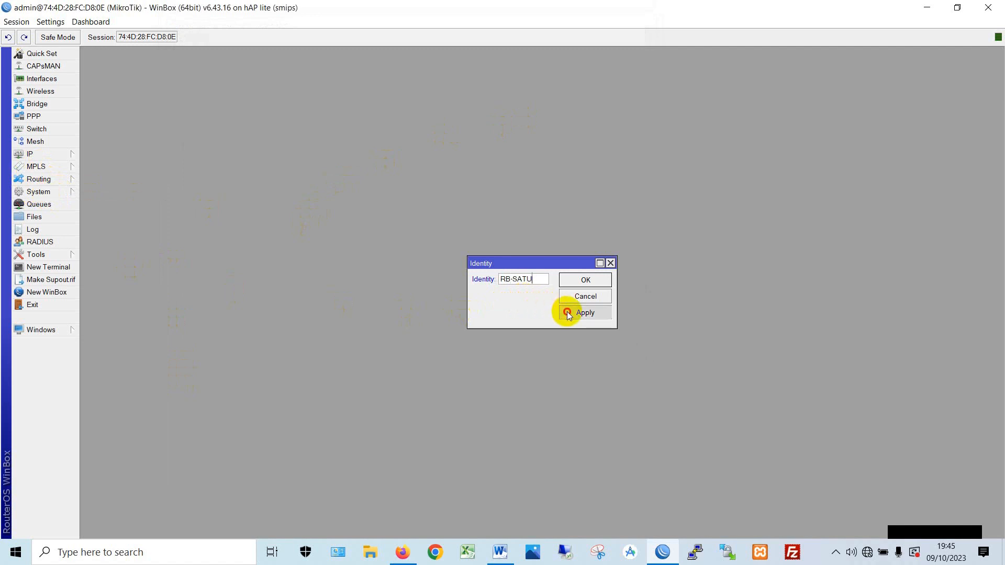
pyautogui.click(576, 280)
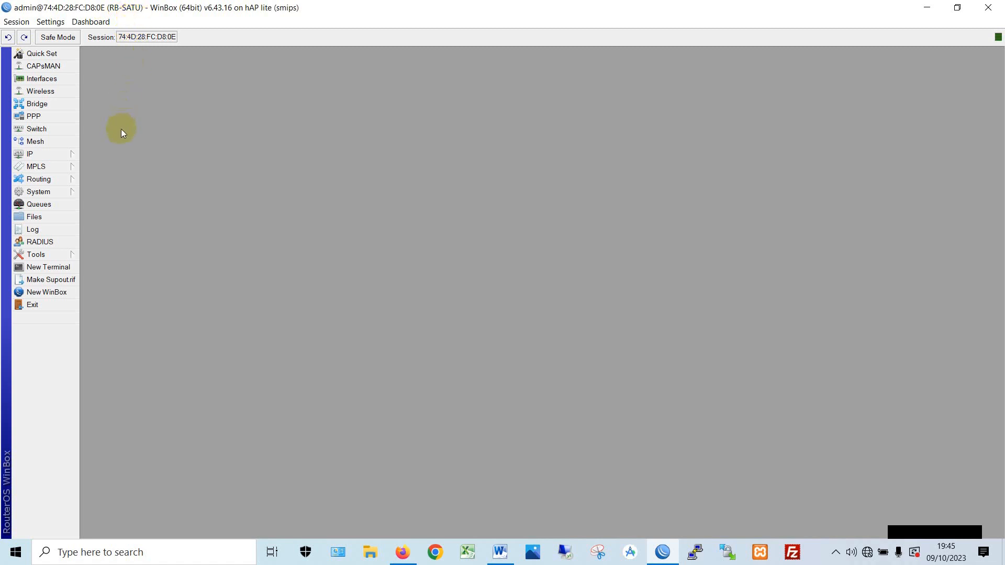
# - Rename interface ether1 to ether1-INET and ether2 to ether2-LABTOP
pyautogui.click(48, 82)
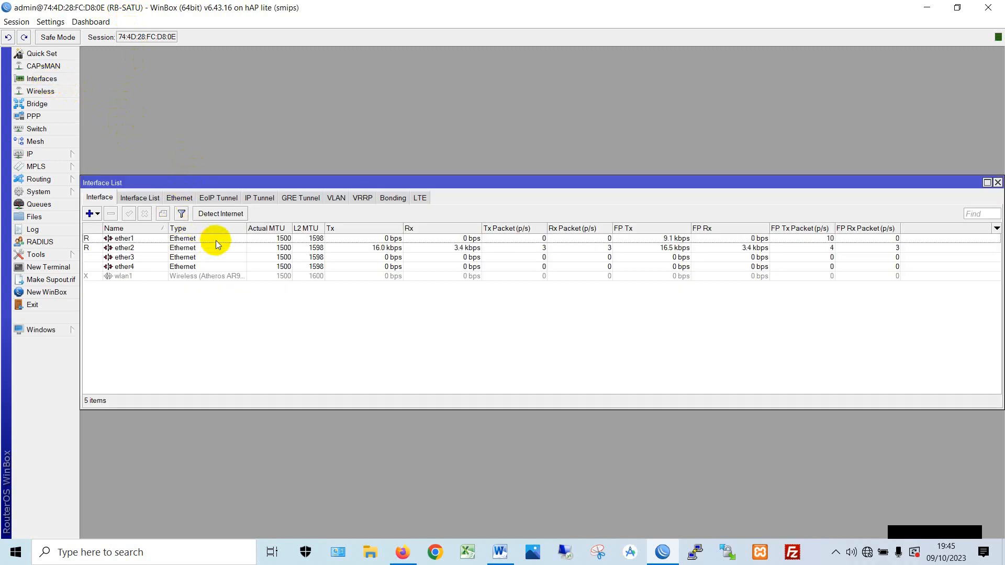
pyautogui.click(151, 240)
pyautogui.click(147, 247)
pyautogui.click(146, 239)
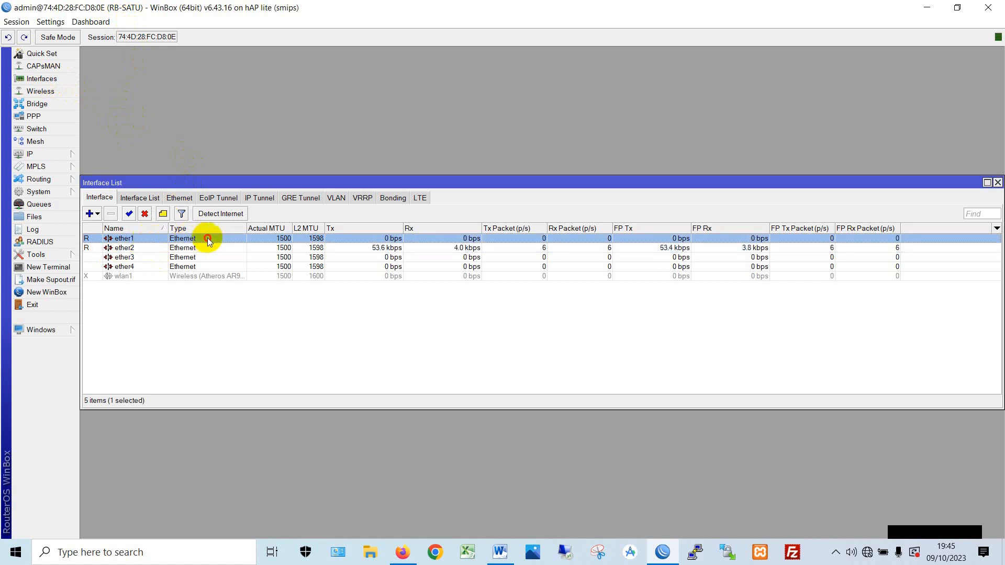
pyautogui.doubleClick(208, 238)
pyautogui.click(562, 195)
pyautogui.write('-INET')
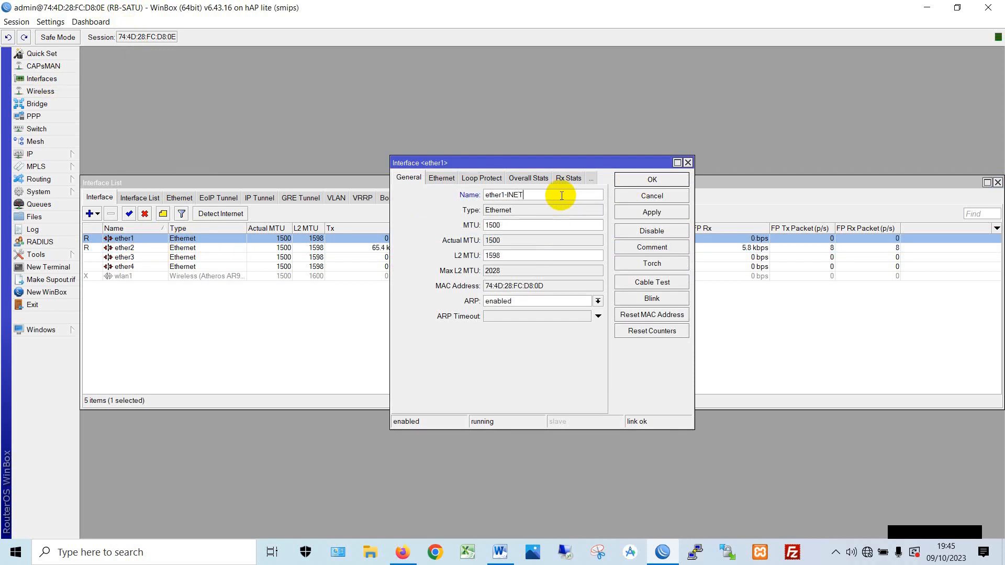
pyautogui.press('Return')
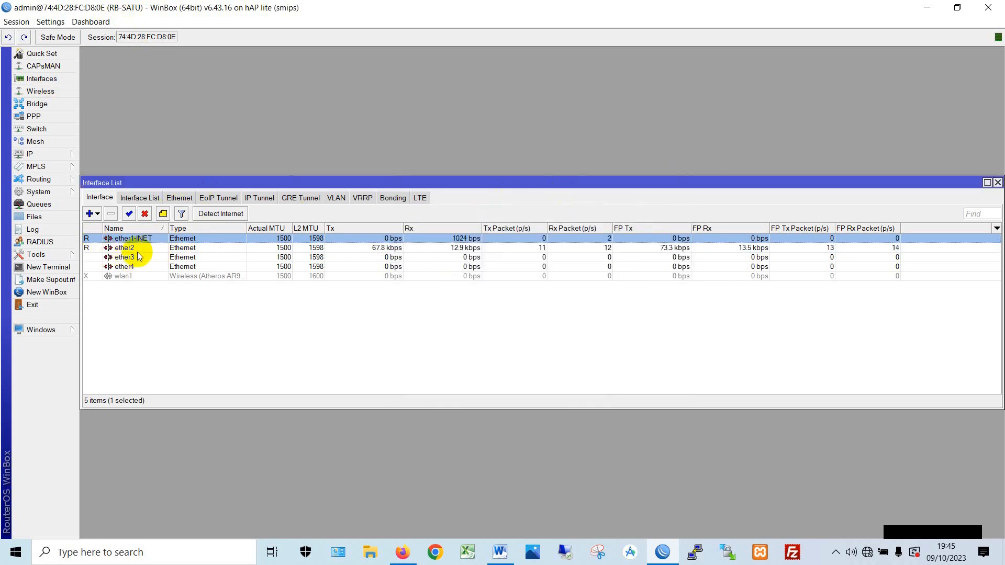
pyautogui.doubleClick(140, 249)
pyautogui.click(545, 196)
pyautogui.write('-LABT')
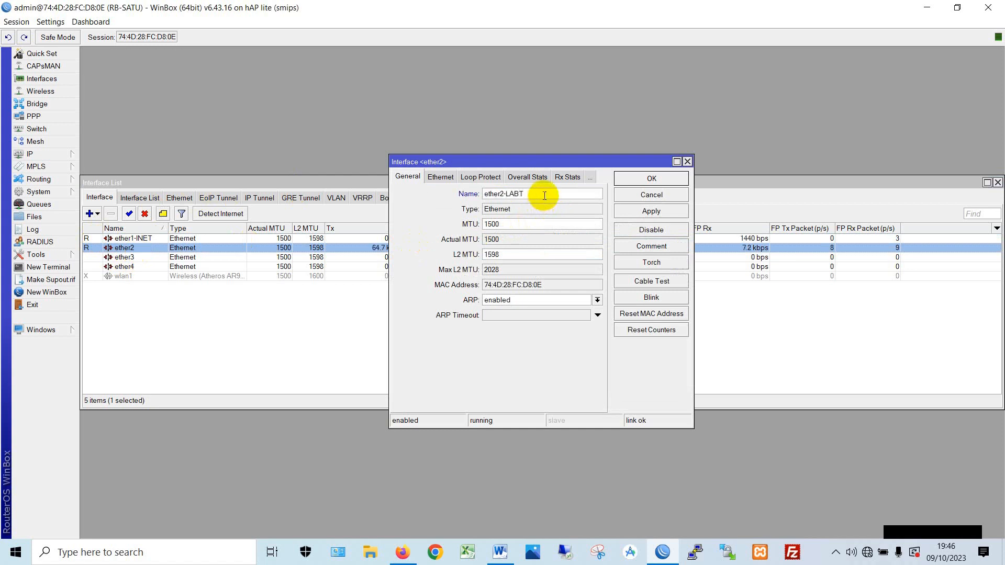
pyautogui.write('OP')
pyautogui.press('Return')
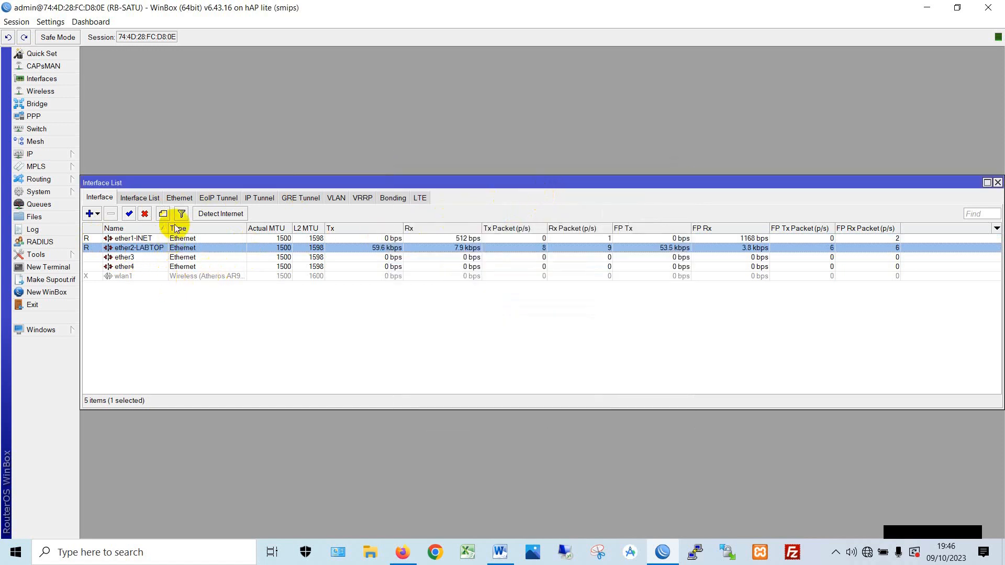
# - Enable the disabled wlan1 interface and close the interface list
pyautogui.moveTo(168, 229); pyautogui.dragTo(234, 229)
pyautogui.click(133, 275)
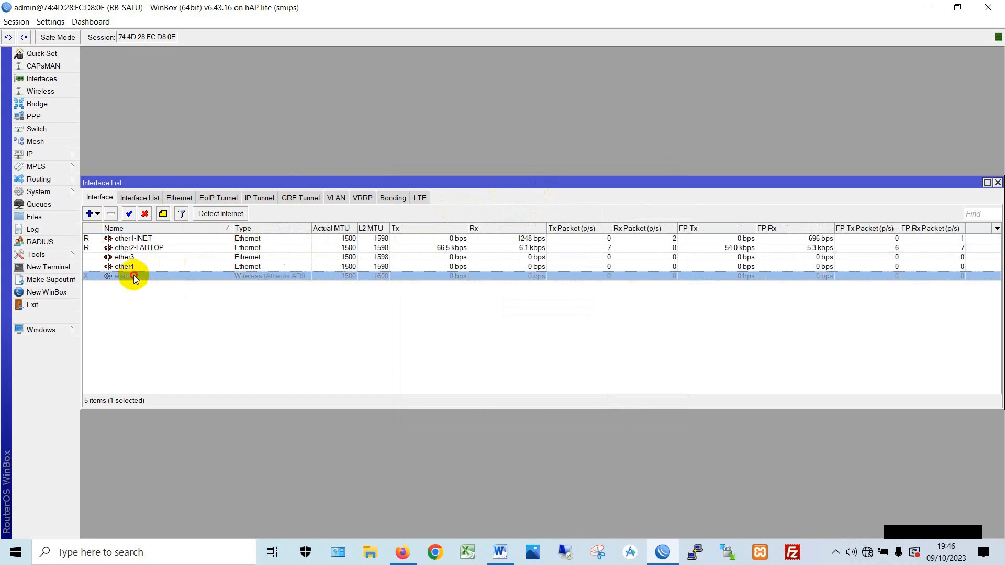
pyautogui.click(129, 214)
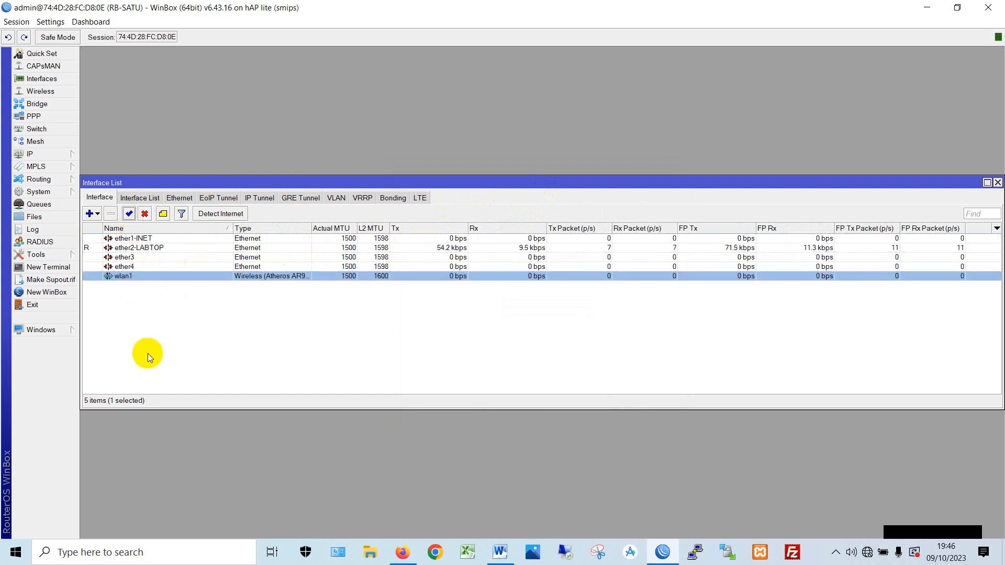
pyautogui.click(998, 187)
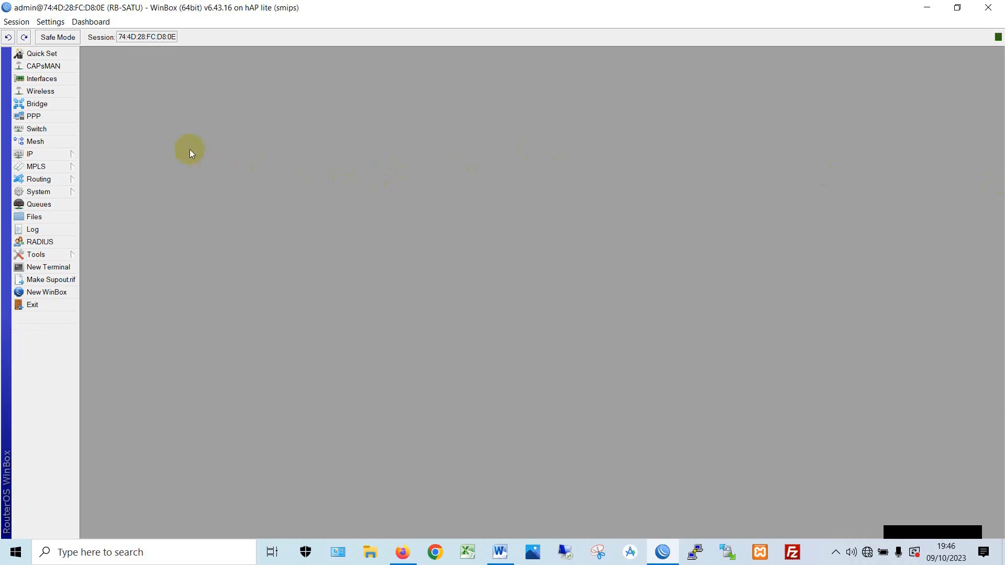
# - Add a new DHCP client on interface ether1-INET
pyautogui.click(61, 155)
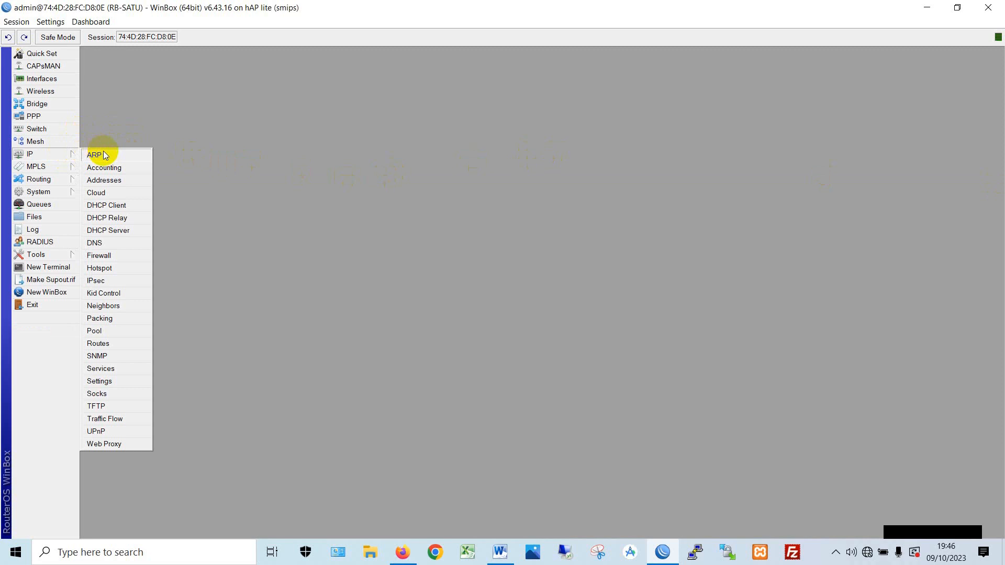
pyautogui.click(120, 208)
pyautogui.moveTo(495, 180); pyautogui.dragTo(232, 113)
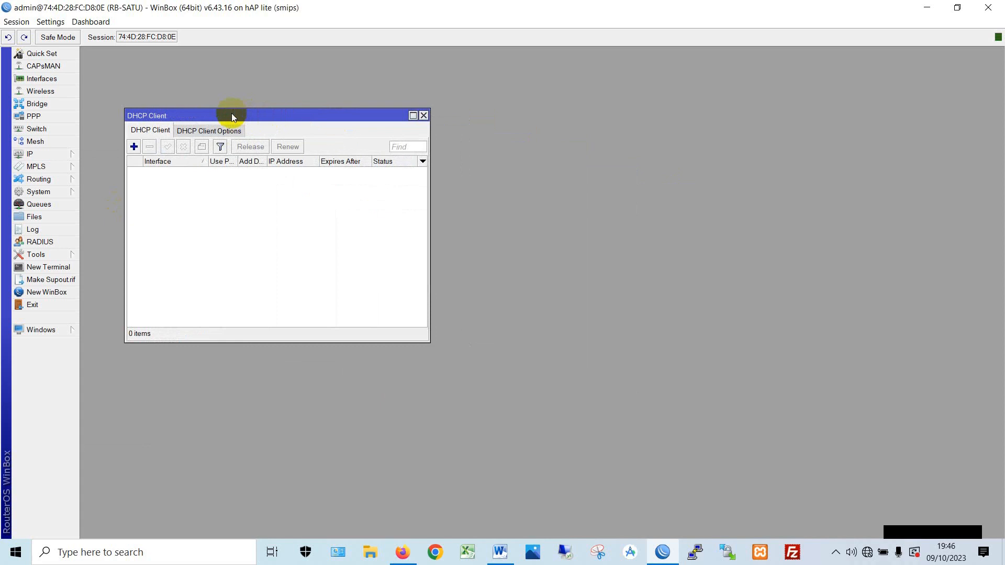
pyautogui.moveTo(233, 116); pyautogui.dragTo(222, 98)
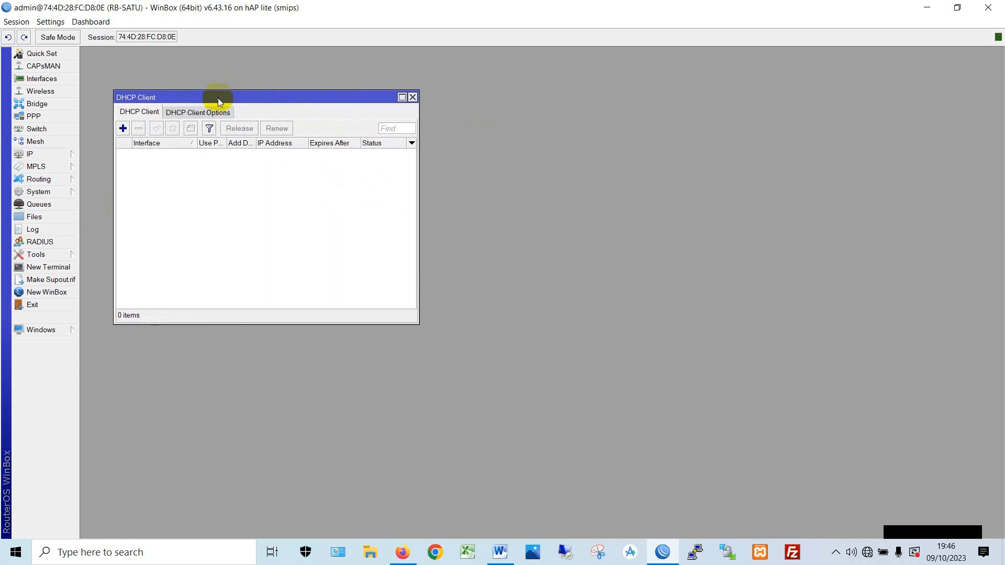
pyautogui.click(124, 129)
pyautogui.moveTo(473, 200); pyautogui.dragTo(162, 170)
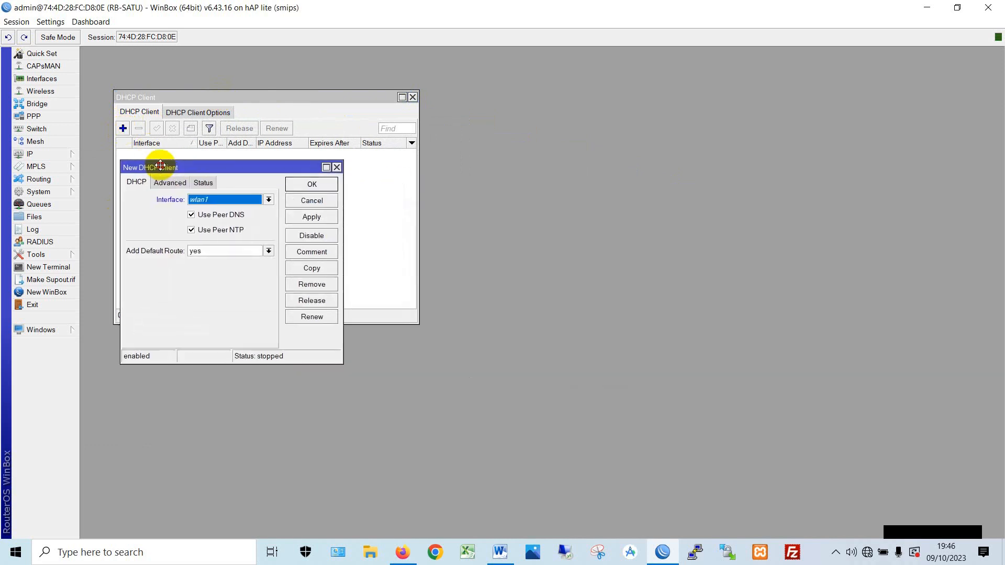
pyautogui.click(224, 201)
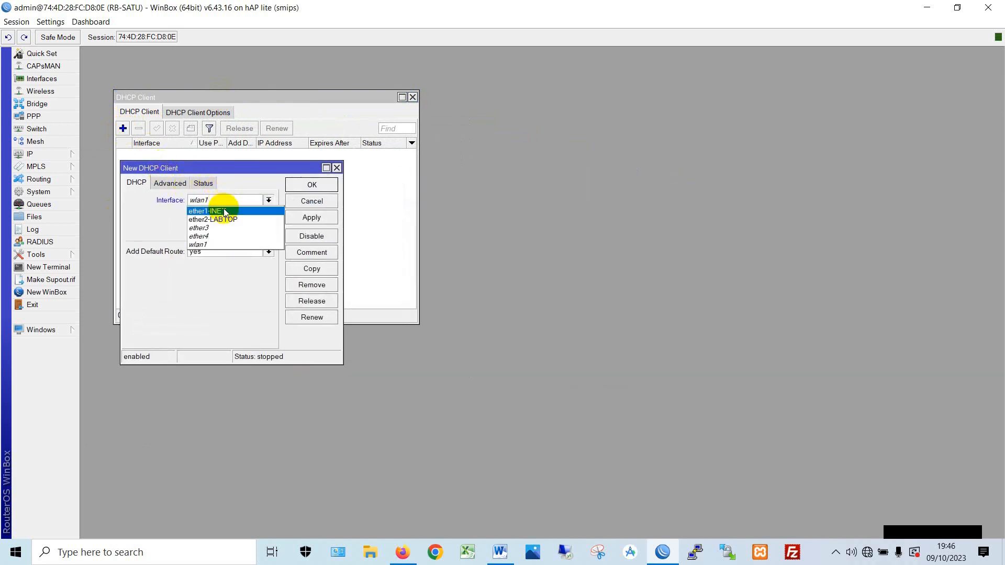
pyautogui.click(223, 211)
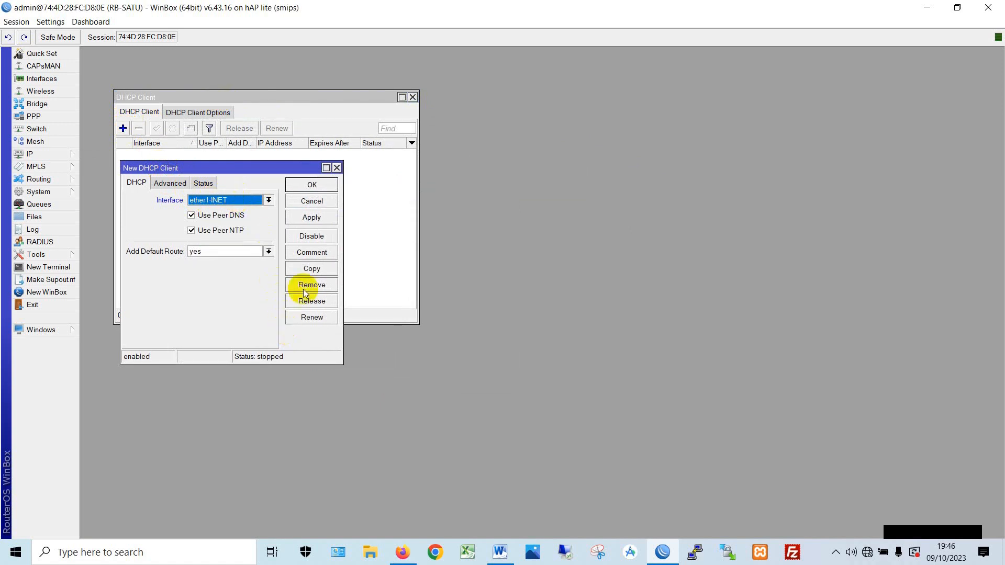
pyautogui.click(311, 217)
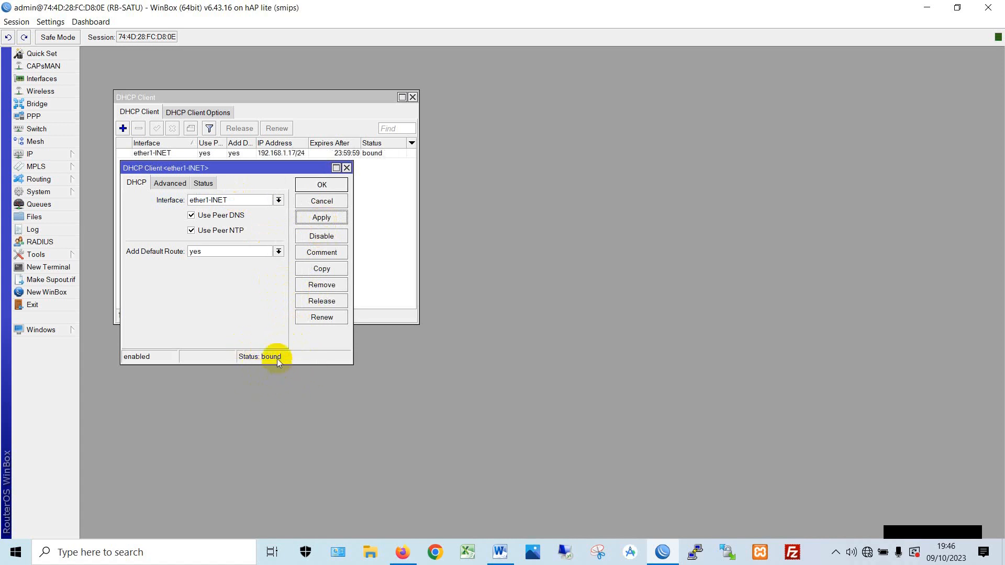
pyautogui.click(316, 186)
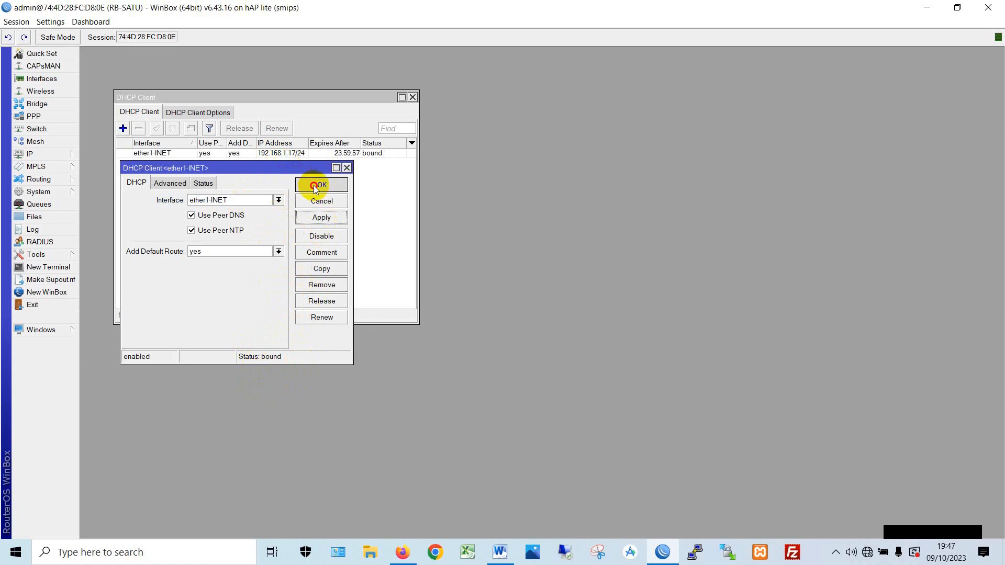
# - Check the ether1-INET client's status shows bound with 192.168.1.17/24
pyautogui.moveTo(308, 143); pyautogui.dragTo(323, 143)
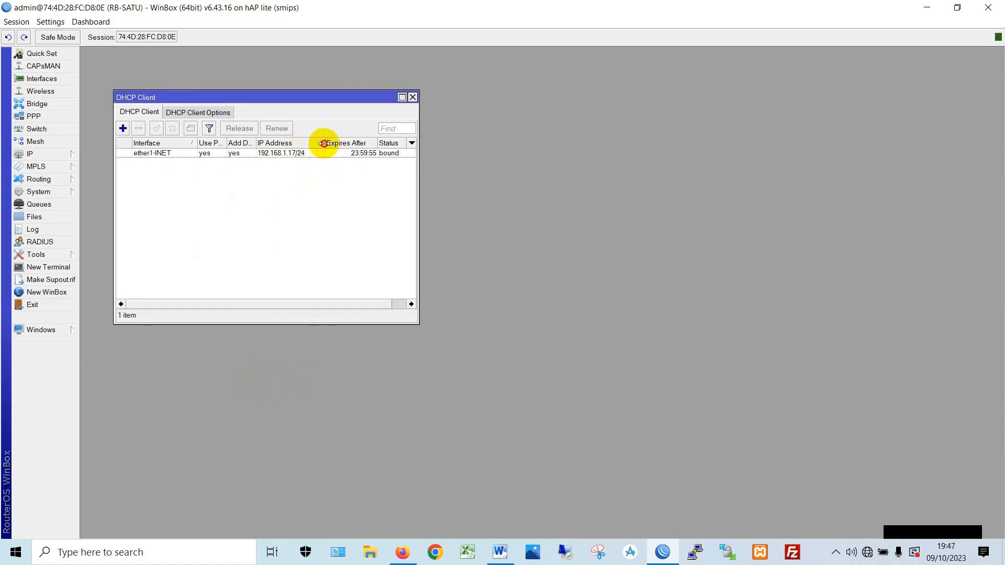
pyautogui.doubleClick(287, 153)
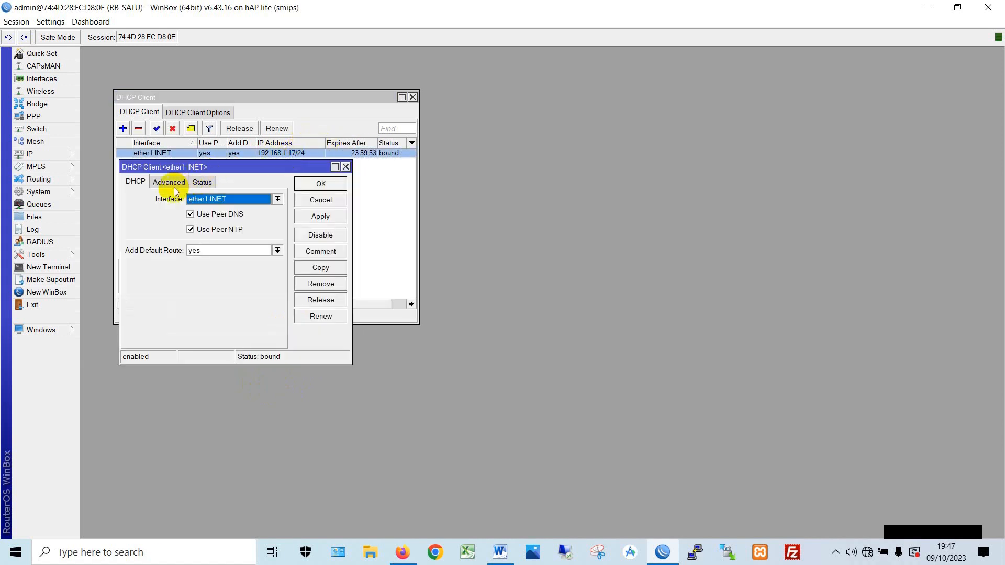
pyautogui.click(198, 182)
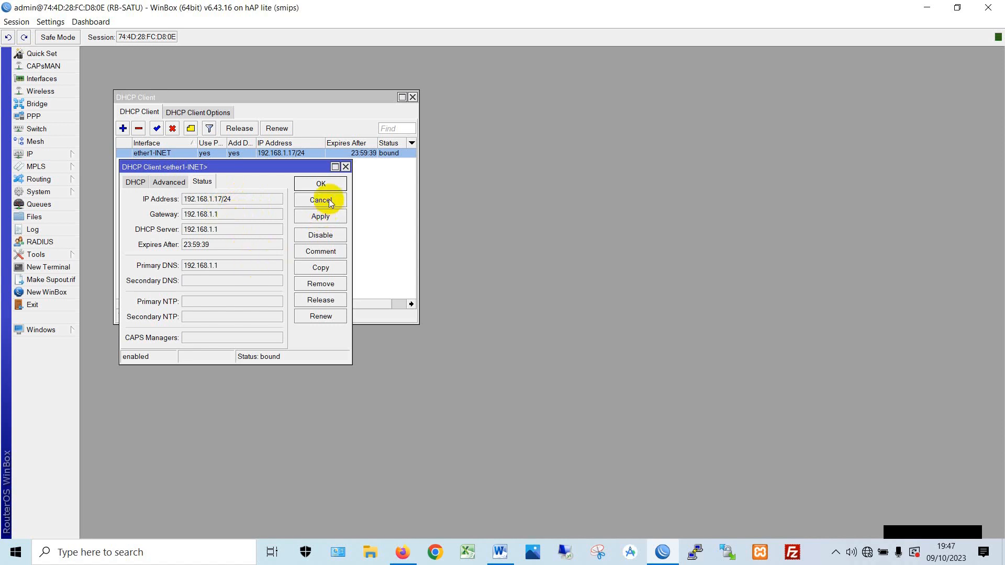
pyautogui.click(326, 223)
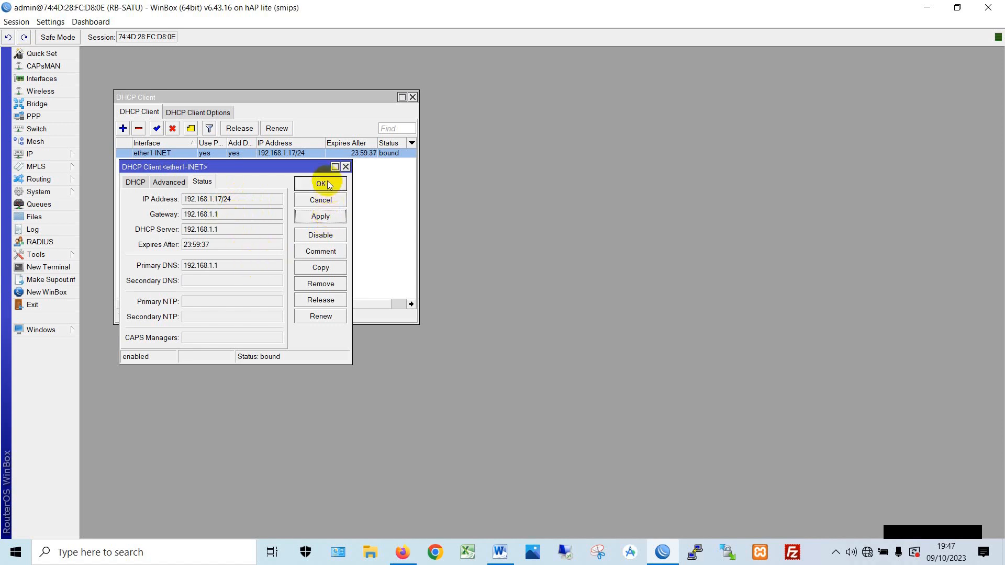
pyautogui.click(327, 184)
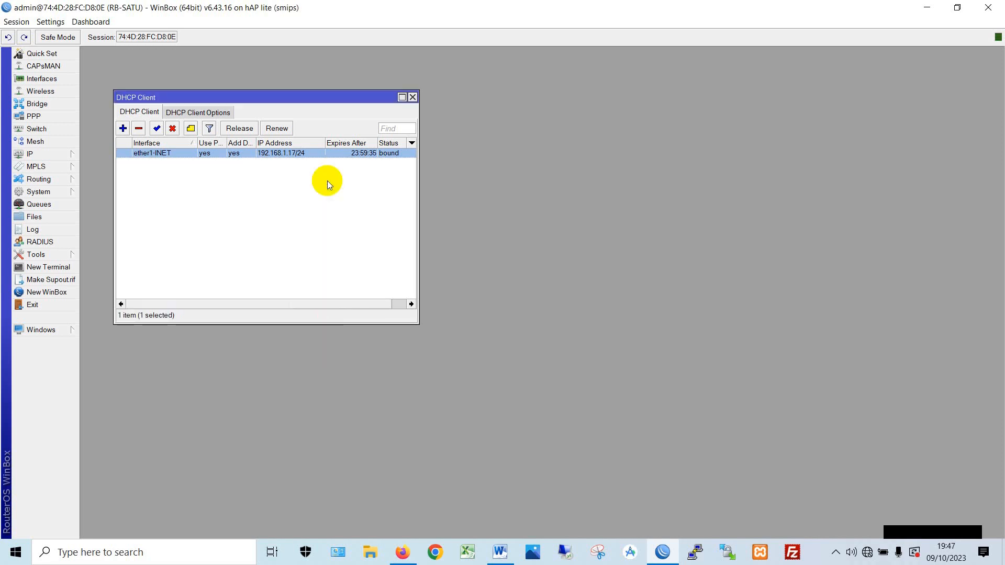
pyautogui.moveTo(312, 98); pyautogui.dragTo(286, 58)
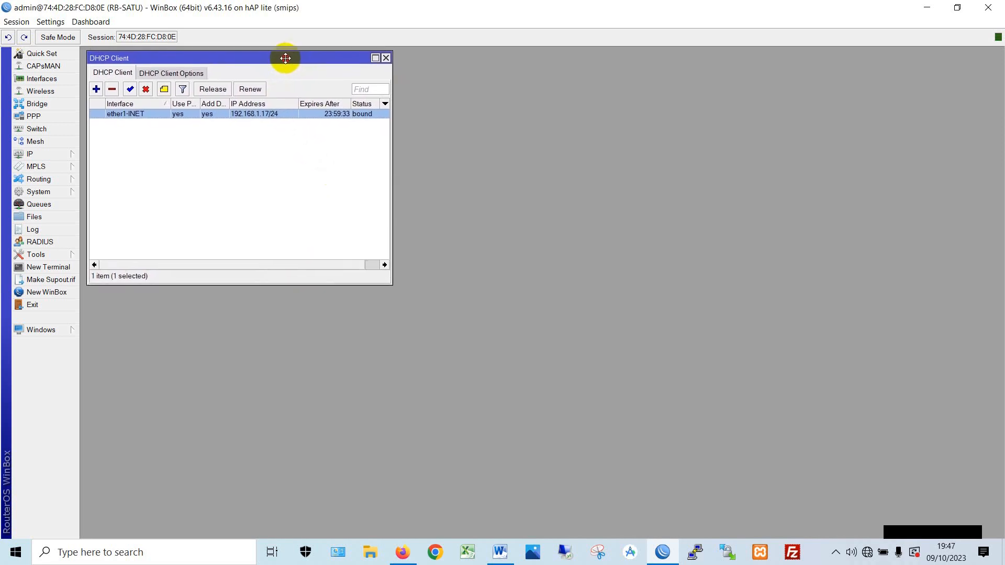
# - Inspect the router's IP routing table, then close it
pyautogui.click(62, 155)
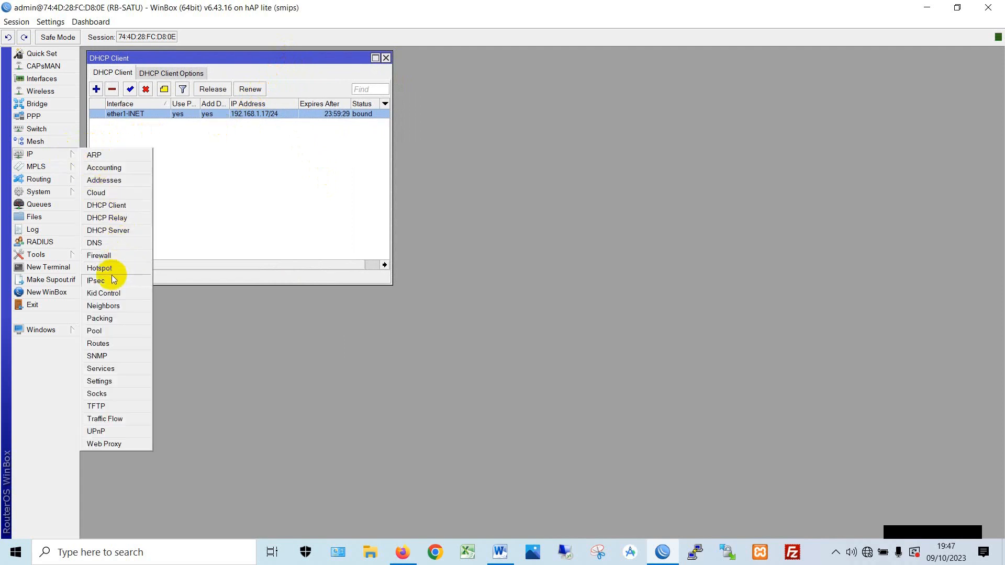
pyautogui.click(112, 345)
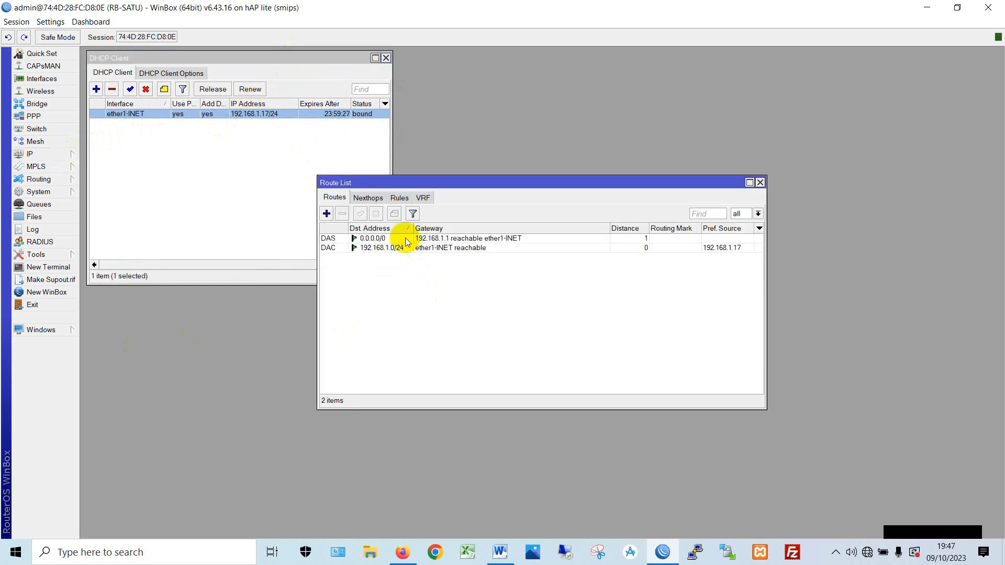
pyautogui.click(758, 183)
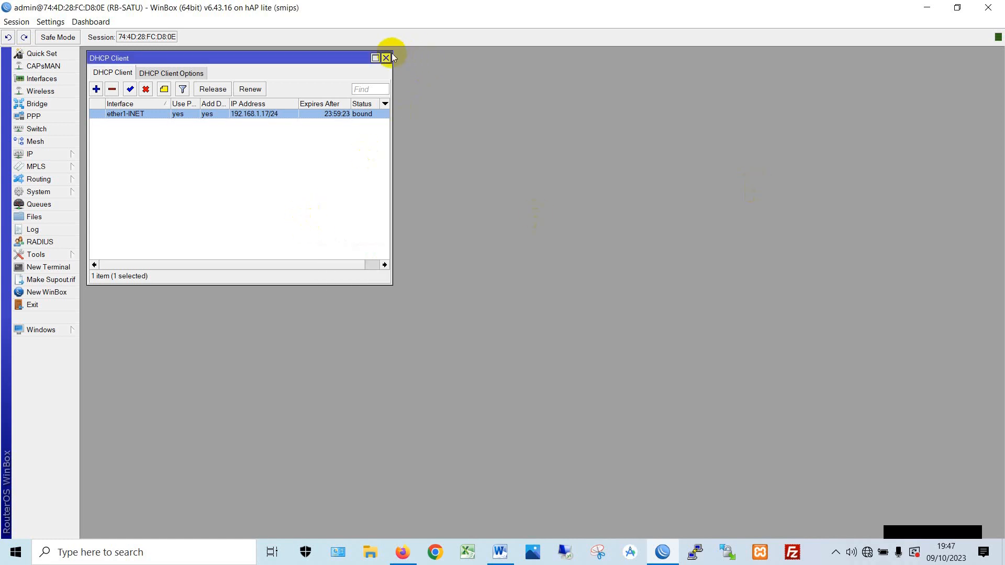
# - Enable Allow Remote Requests in the DNS settings and close the DHCP Client list
pyautogui.click(33, 155)
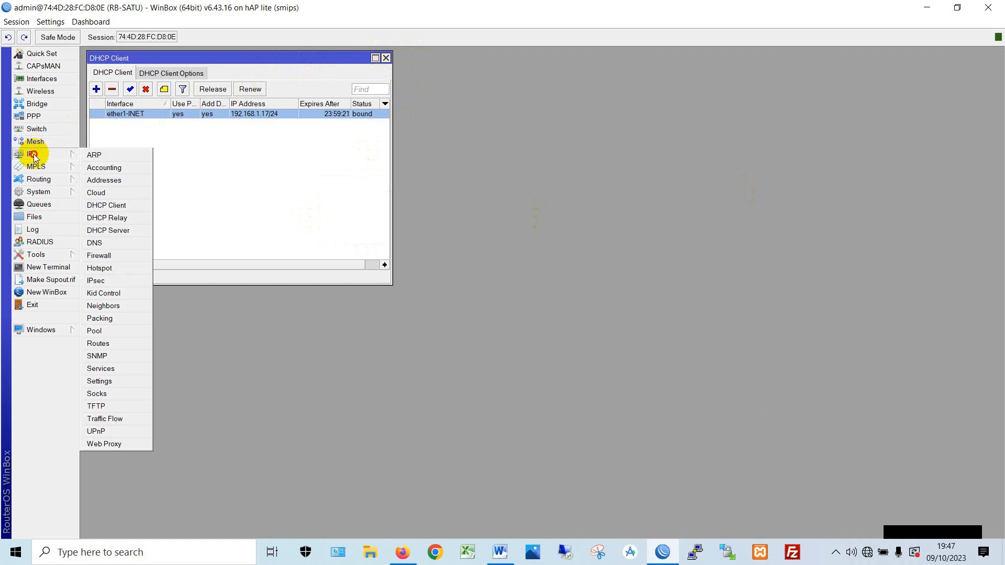
pyautogui.click(114, 244)
pyautogui.moveTo(447, 193); pyautogui.dragTo(141, 142)
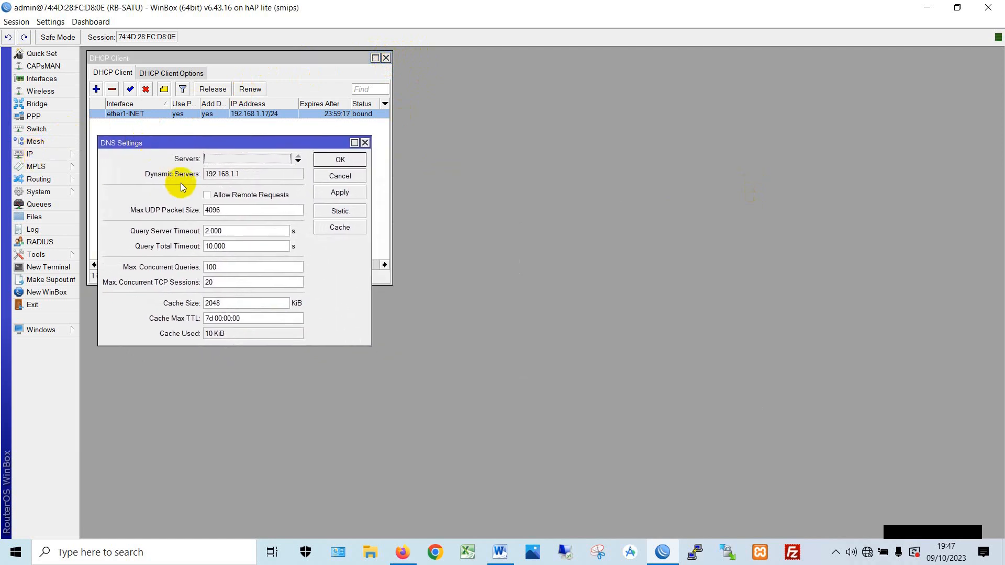
pyautogui.click(207, 196)
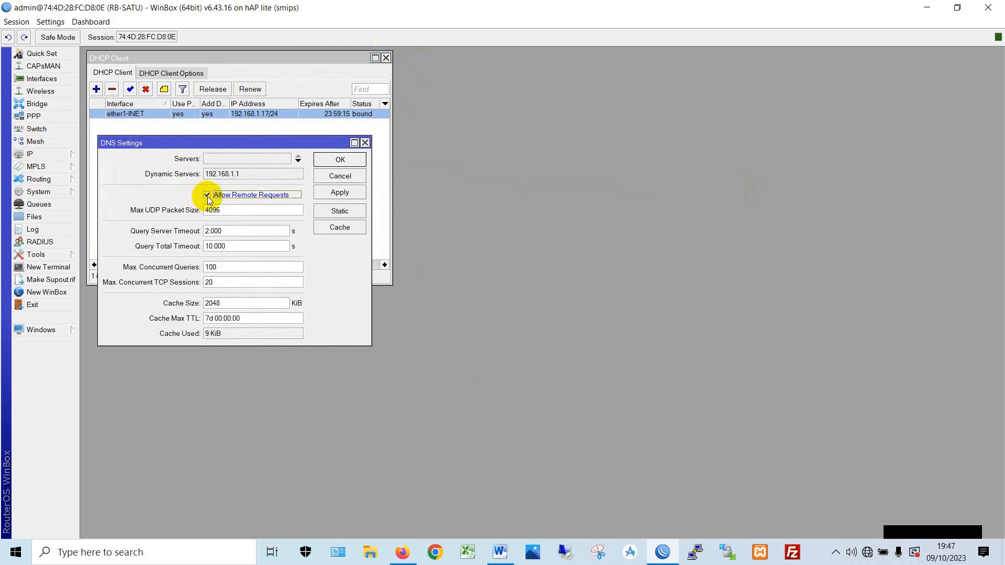
pyautogui.click(351, 191)
pyautogui.click(356, 168)
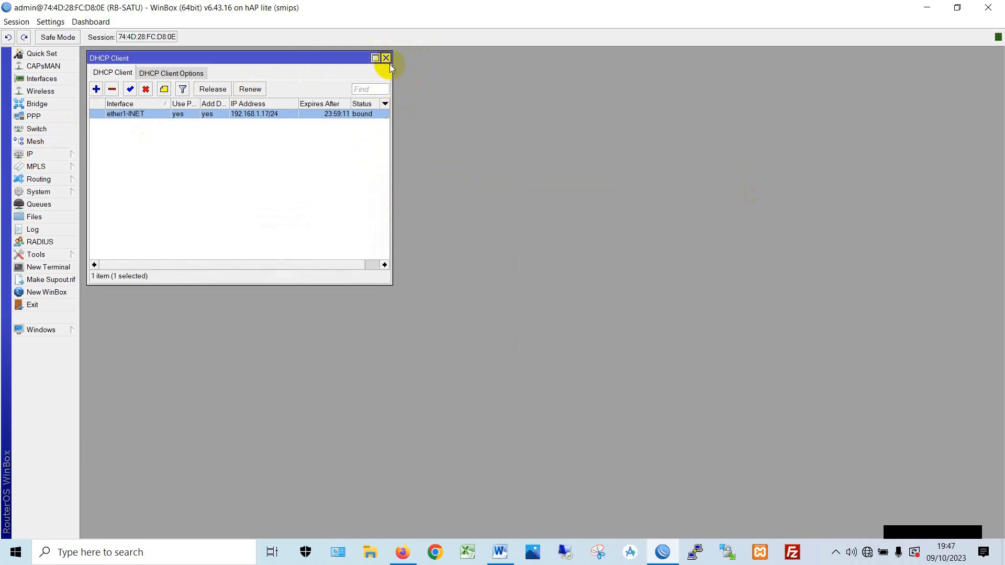
pyautogui.click(386, 59)
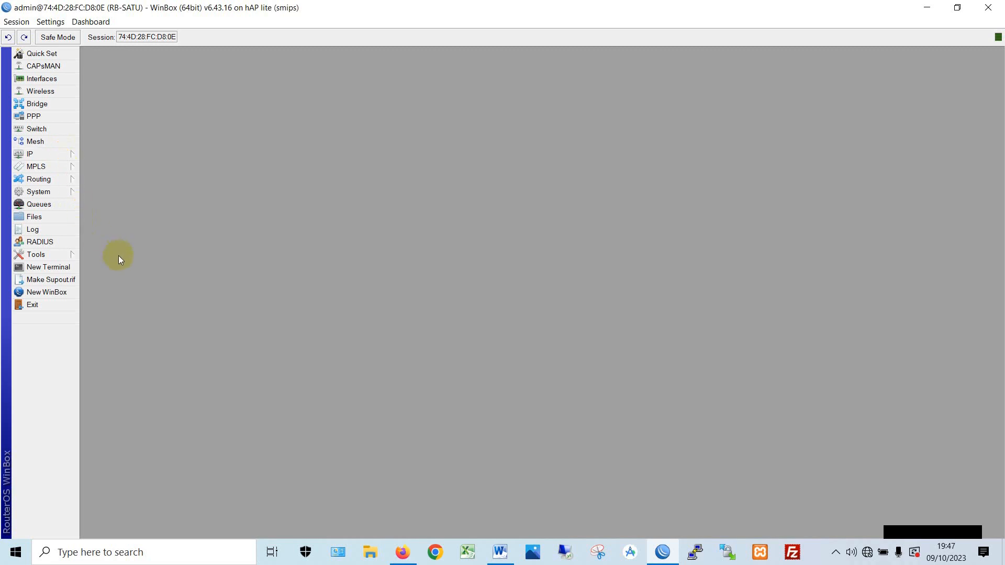
# - Run ping google.com in a new terminal, stop it after 6 replies, and close the terminal
pyautogui.click(47, 268)
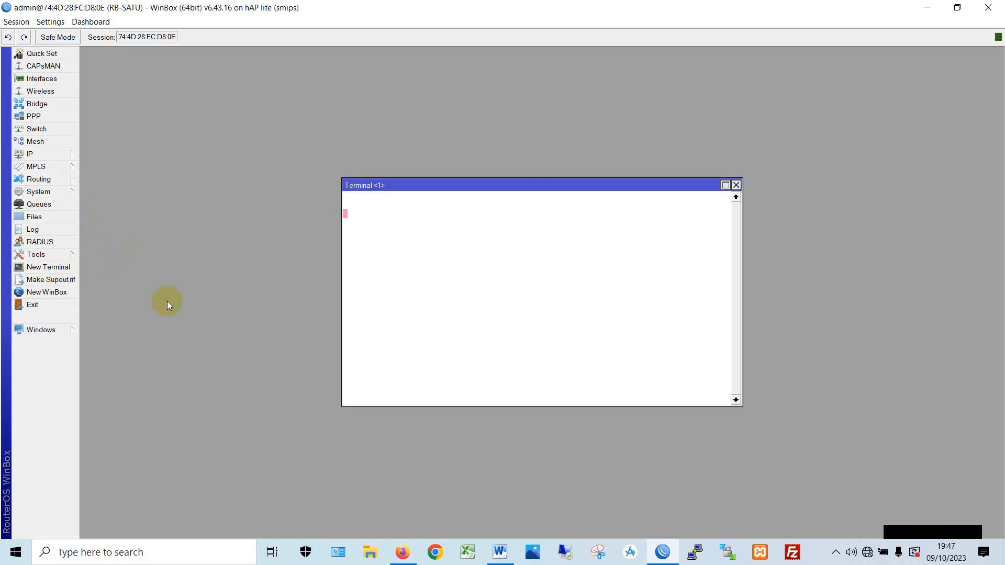
pyautogui.write('ping google')
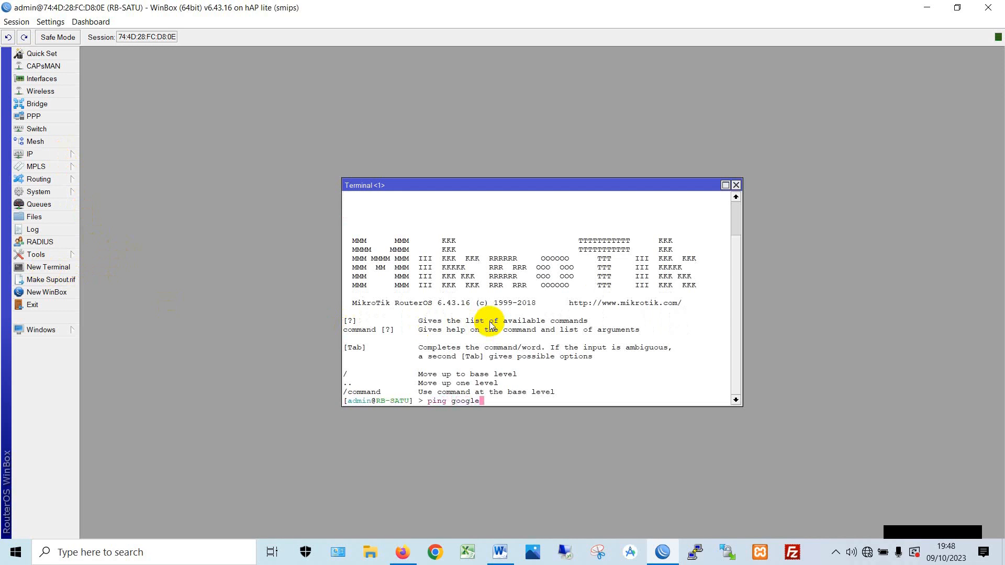
pyautogui.write('.com')
pyautogui.press('Return')
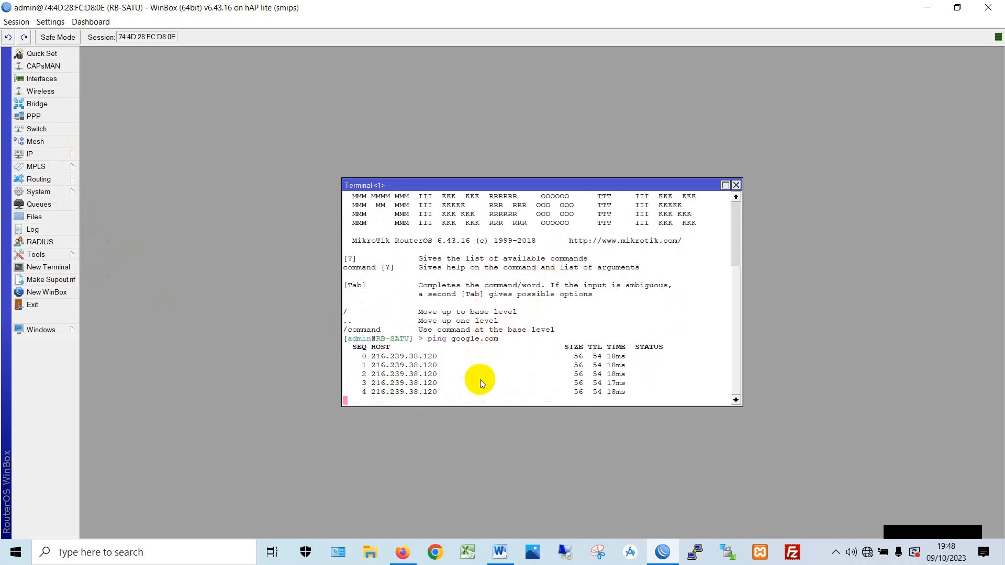
pyautogui.hotkey('ctrl', 'c')
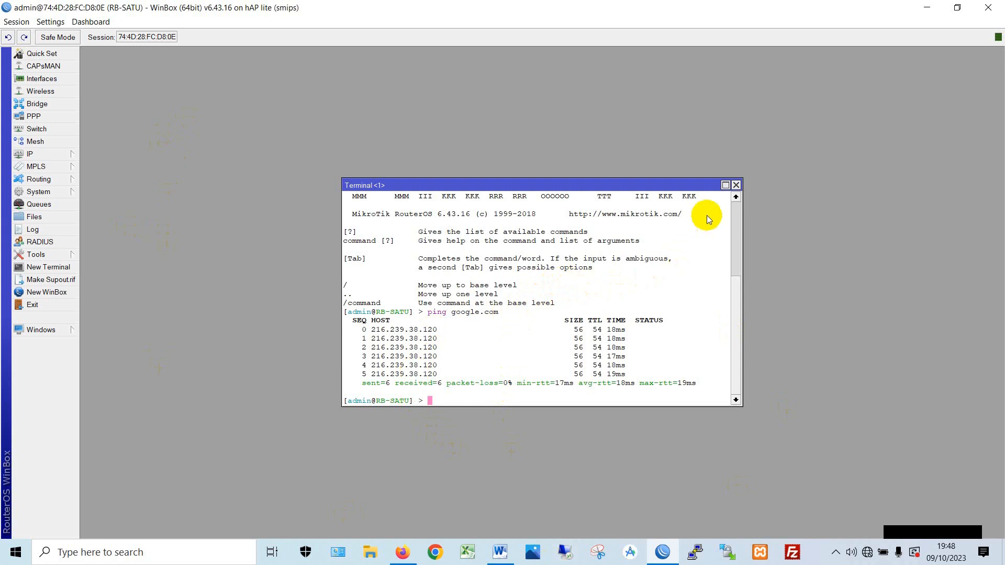
pyautogui.click(737, 186)
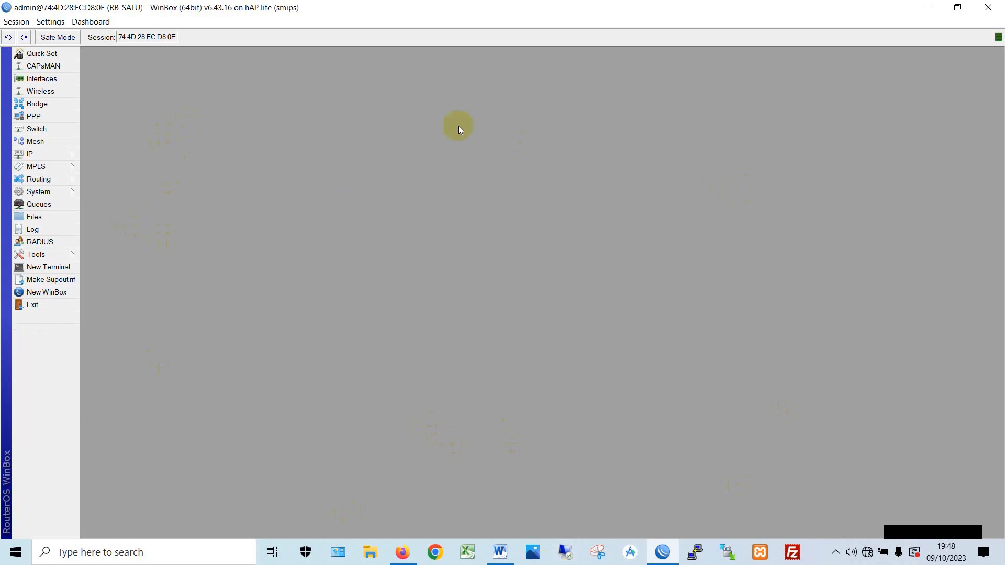
# - Open the IP address list and review the existing 192.168.1.17/24 entry
pyautogui.click(41, 156)
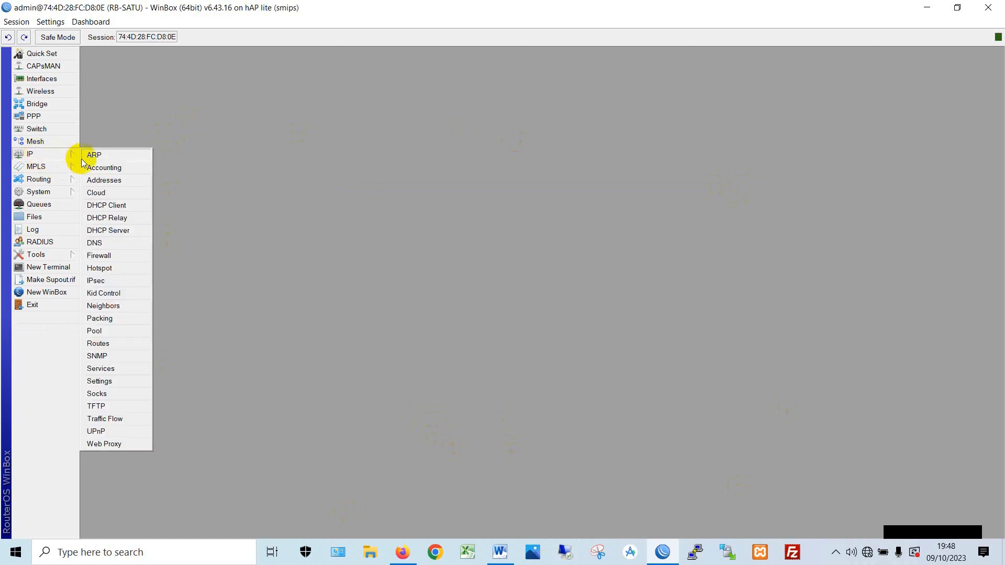
pyautogui.click(123, 180)
pyautogui.moveTo(513, 195); pyautogui.dragTo(271, 112)
pyautogui.moveTo(406, 153); pyautogui.dragTo(481, 149)
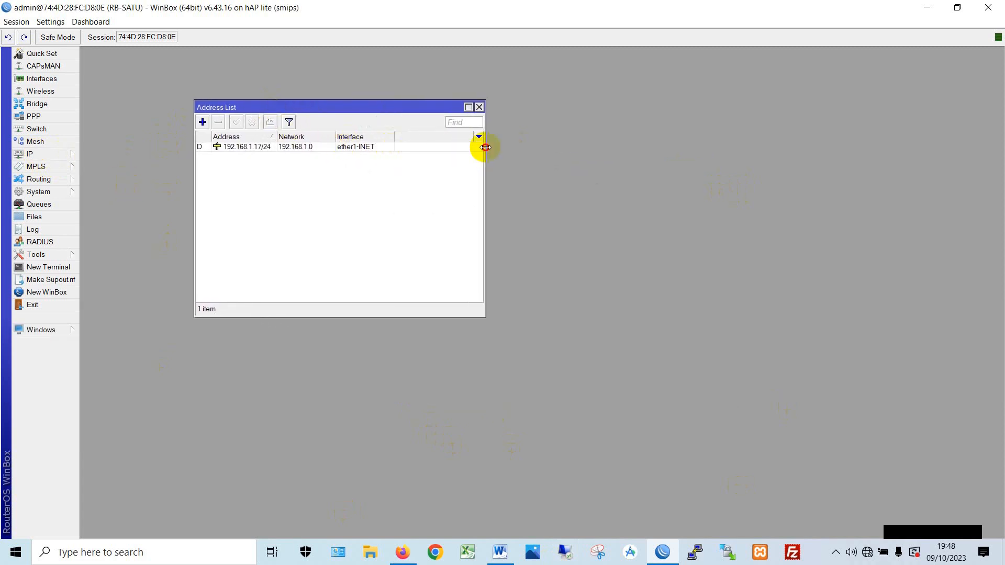
pyautogui.moveTo(277, 138); pyautogui.dragTo(296, 137)
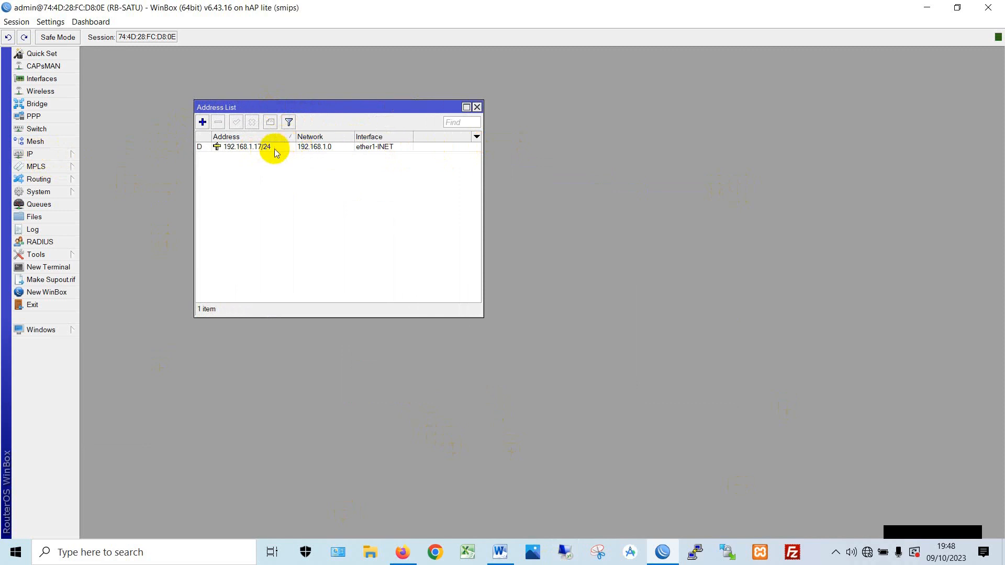
pyautogui.click(271, 149)
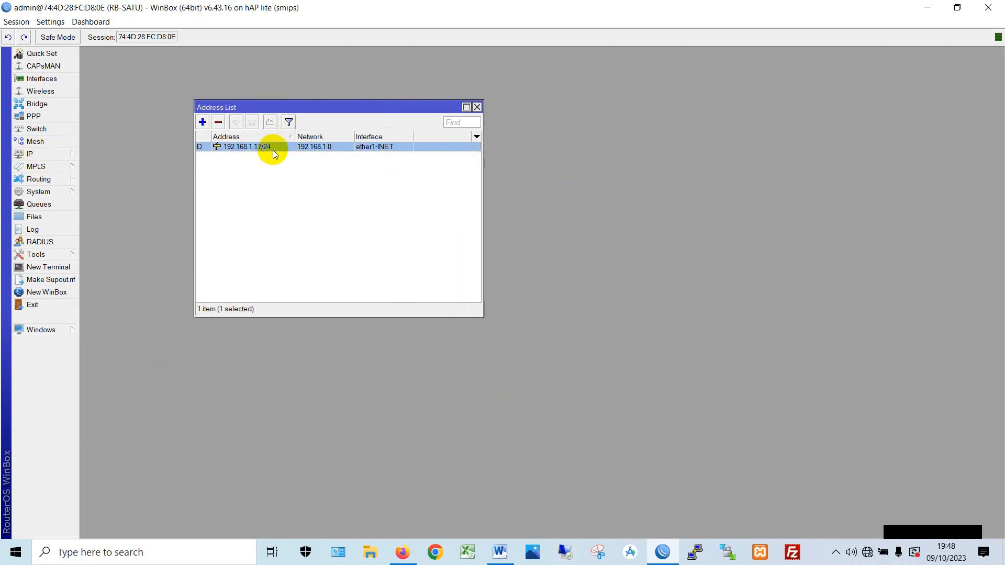
pyautogui.click(250, 187)
# - Create a new address on ether2-LABTOP, entering 192.168.2.1/30
pyautogui.click(206, 126)
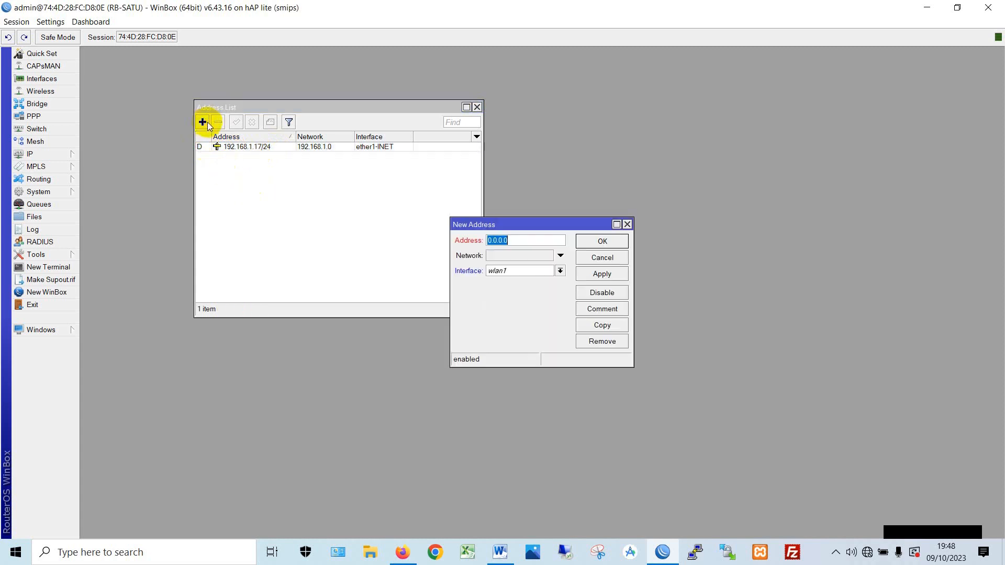
pyautogui.moveTo(475, 224); pyautogui.dragTo(228, 170)
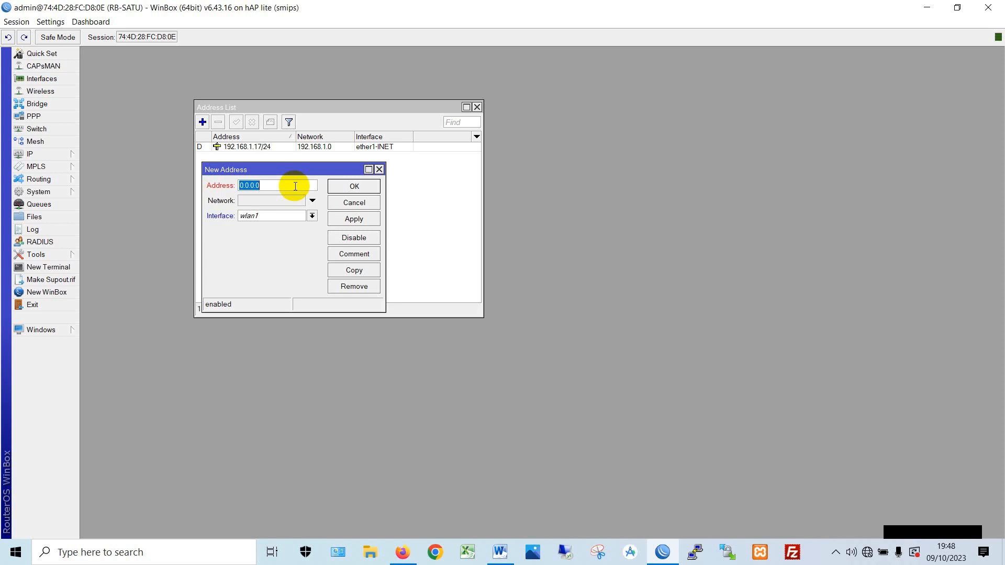
pyautogui.click(312, 215)
pyautogui.click(306, 234)
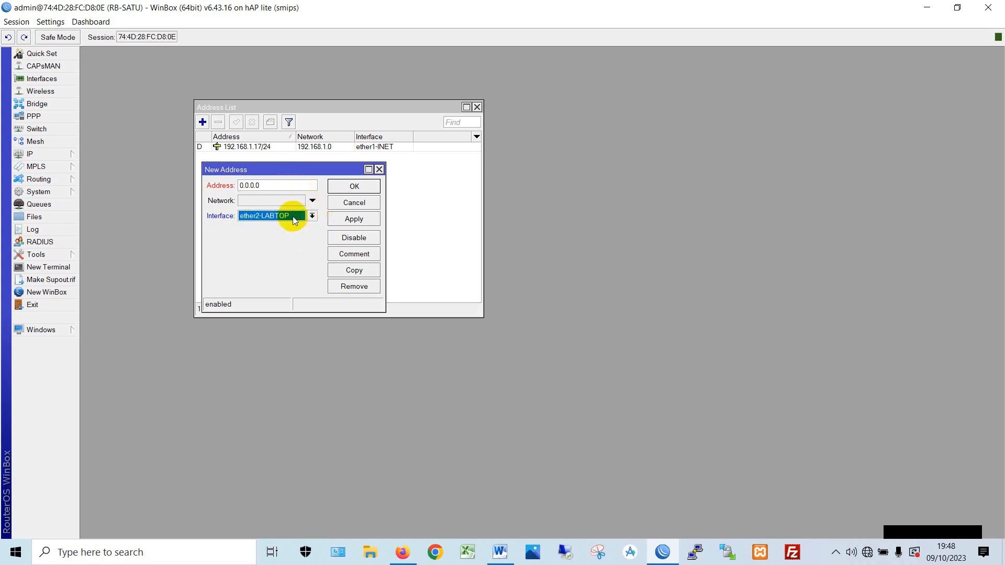
pyautogui.click(278, 189)
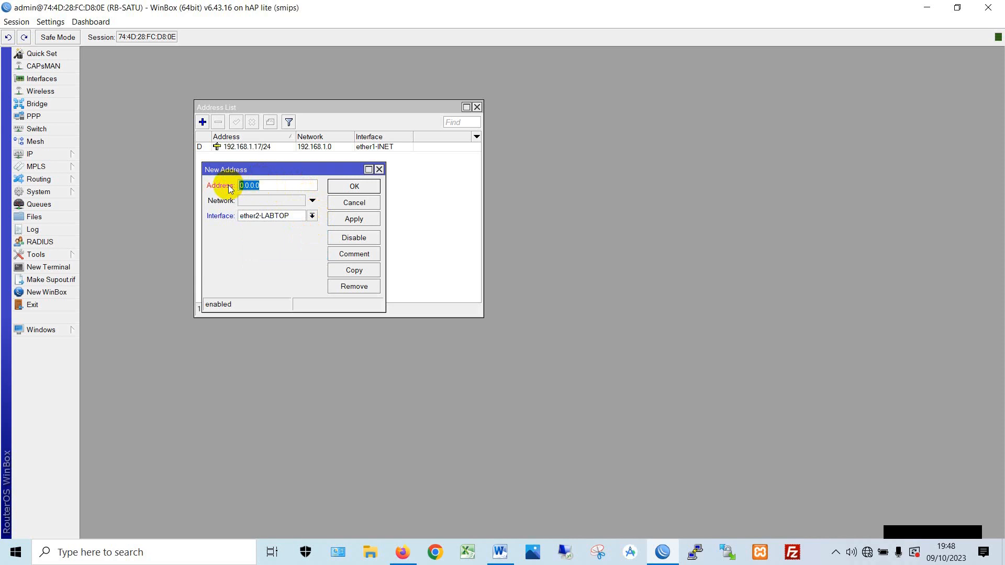
pyautogui.write('192.168')
pyautogui.write('2.1/30')
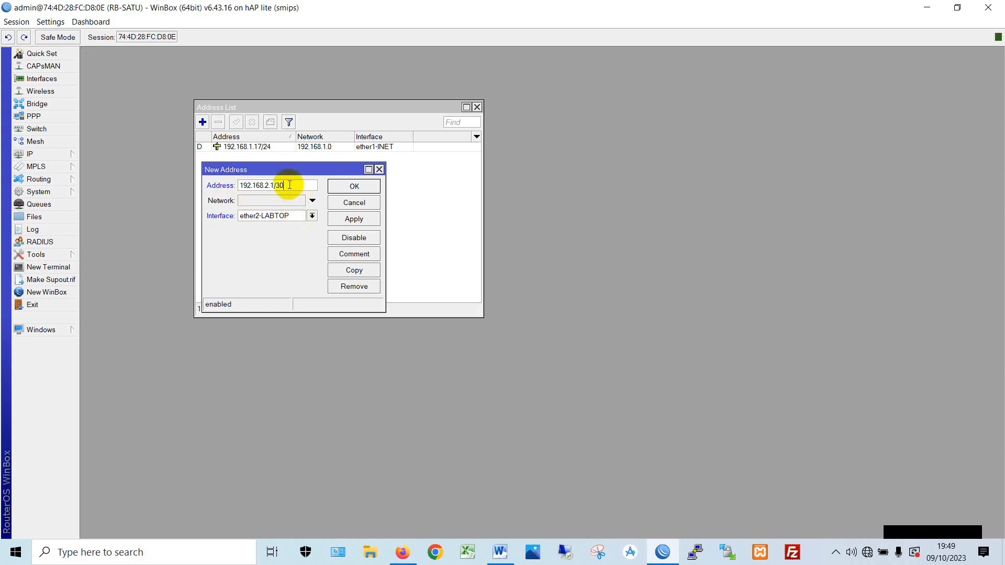
# - Check the 192.168.2.1/30 value, save it, and verify the new list entry
pyautogui.moveTo(287, 184); pyautogui.dragTo(225, 167)
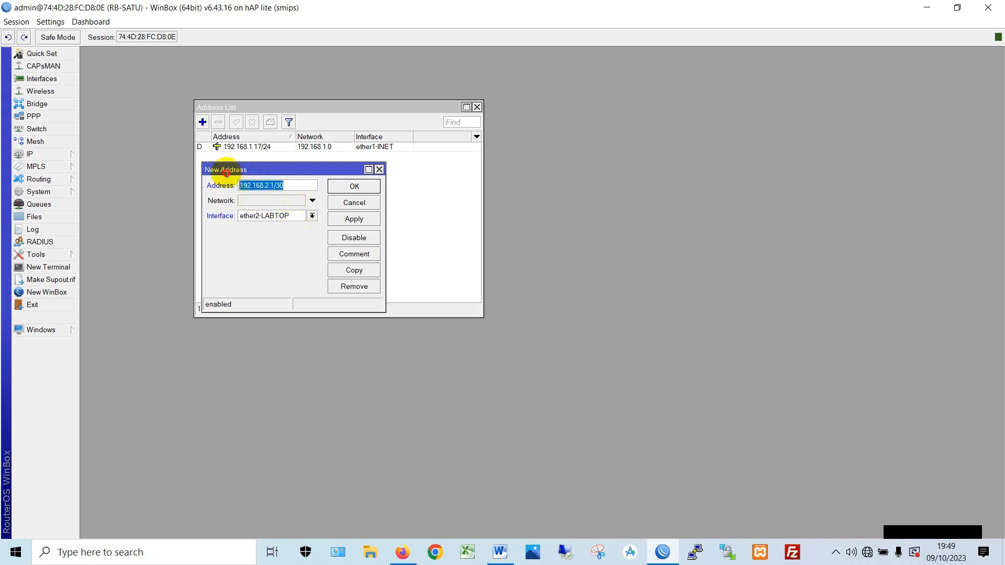
pyautogui.click(300, 187)
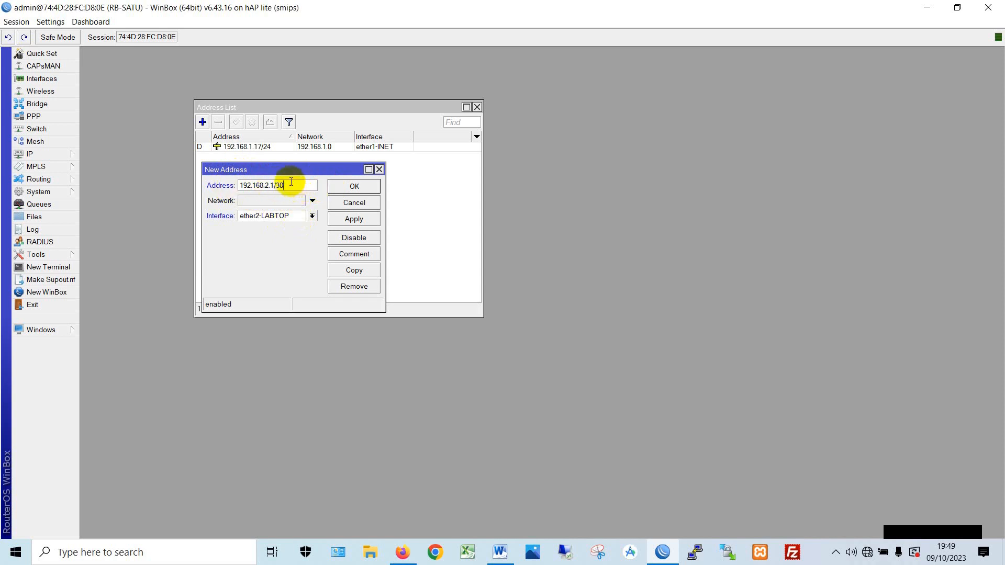
pyautogui.moveTo(285, 186); pyautogui.dragTo(240, 181)
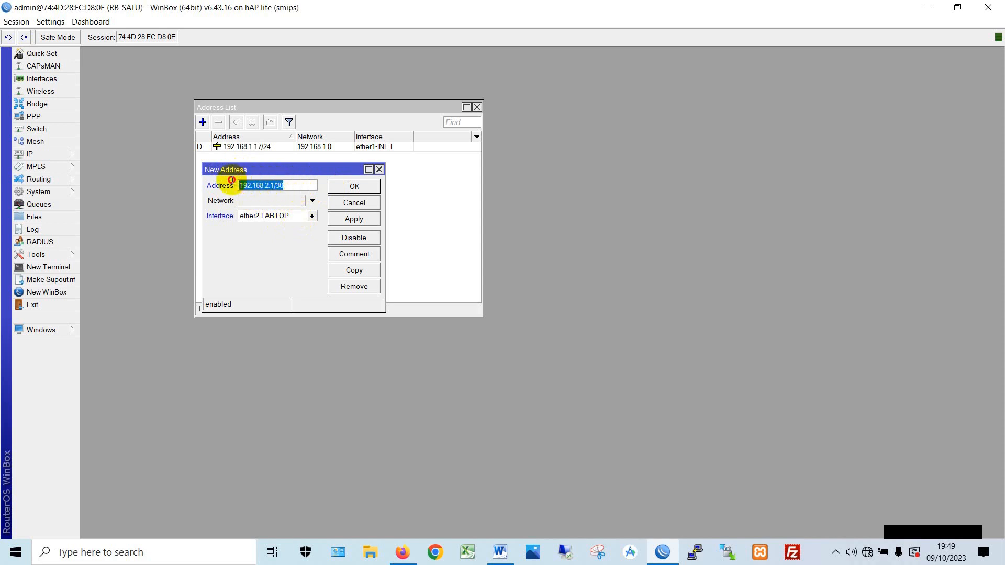
pyautogui.click(279, 190)
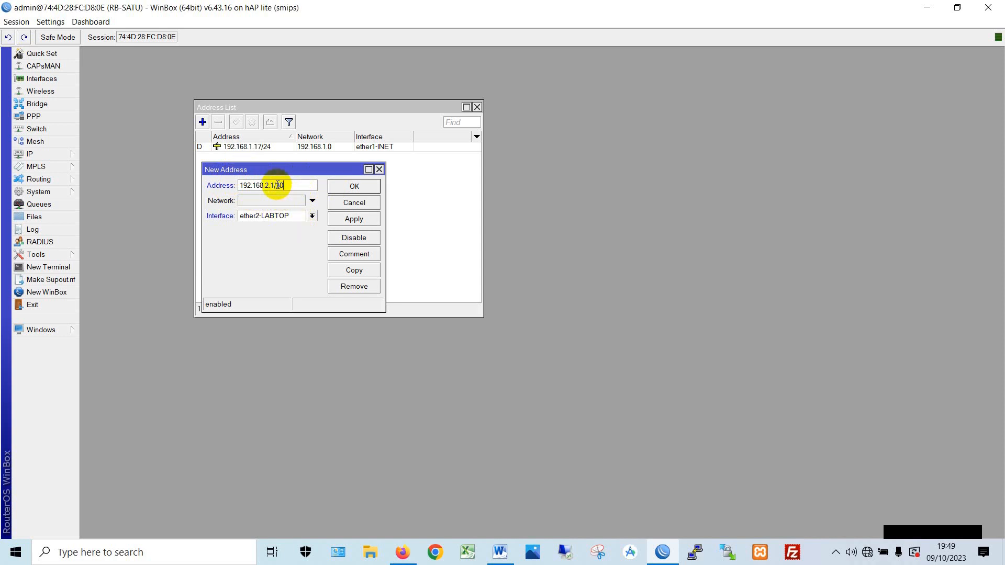
pyautogui.click(352, 220)
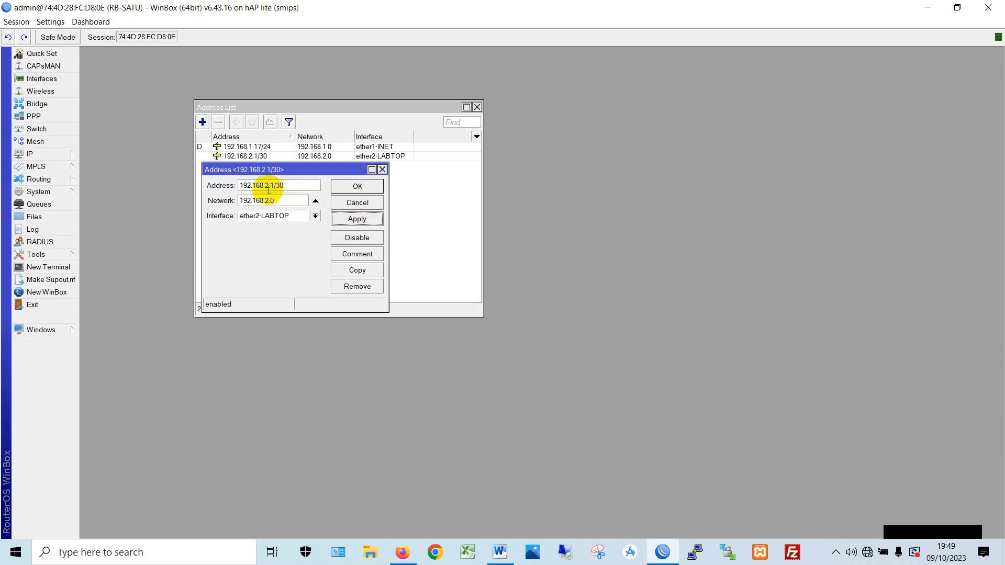
pyautogui.click(375, 187)
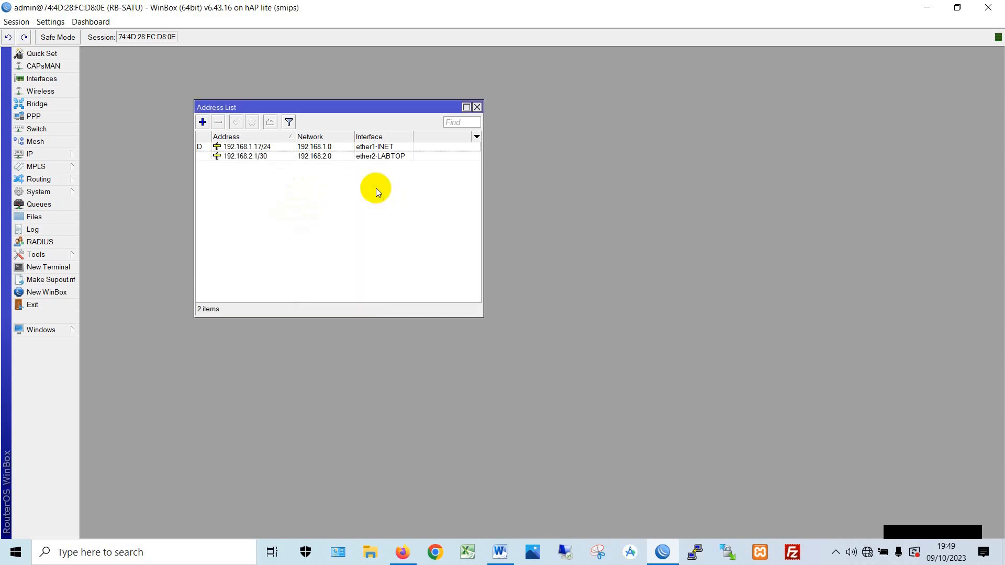
pyautogui.click(264, 157)
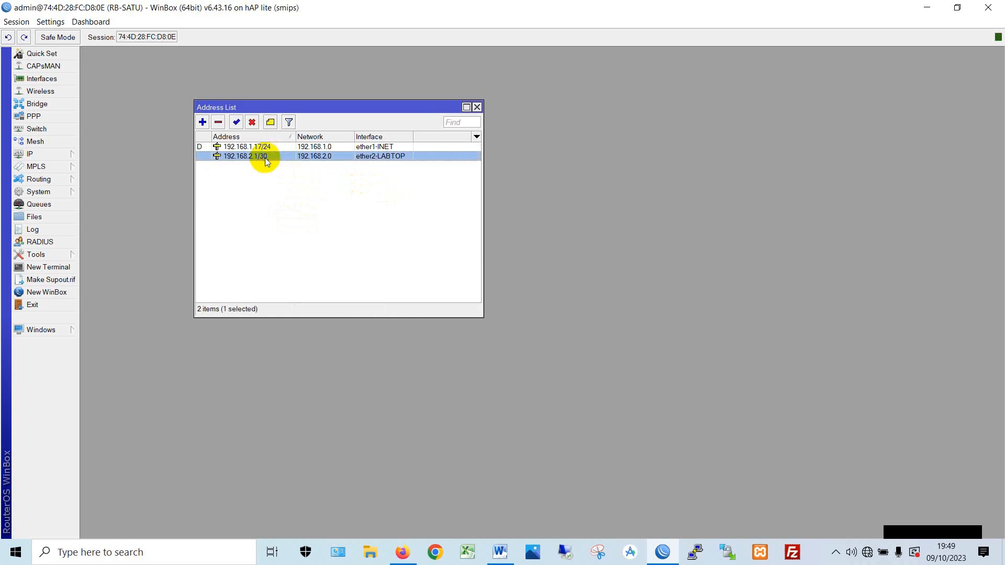
pyautogui.click(295, 193)
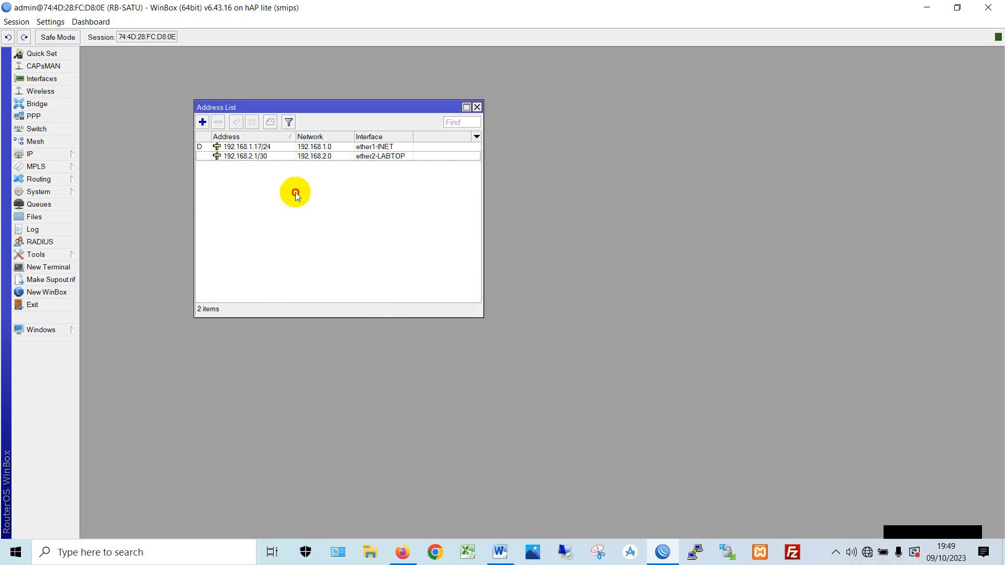
# - Add address 5.5.5.1/24 on interface wlan1
pyautogui.click(205, 123)
pyautogui.moveTo(292, 171); pyautogui.dragTo(295, 186)
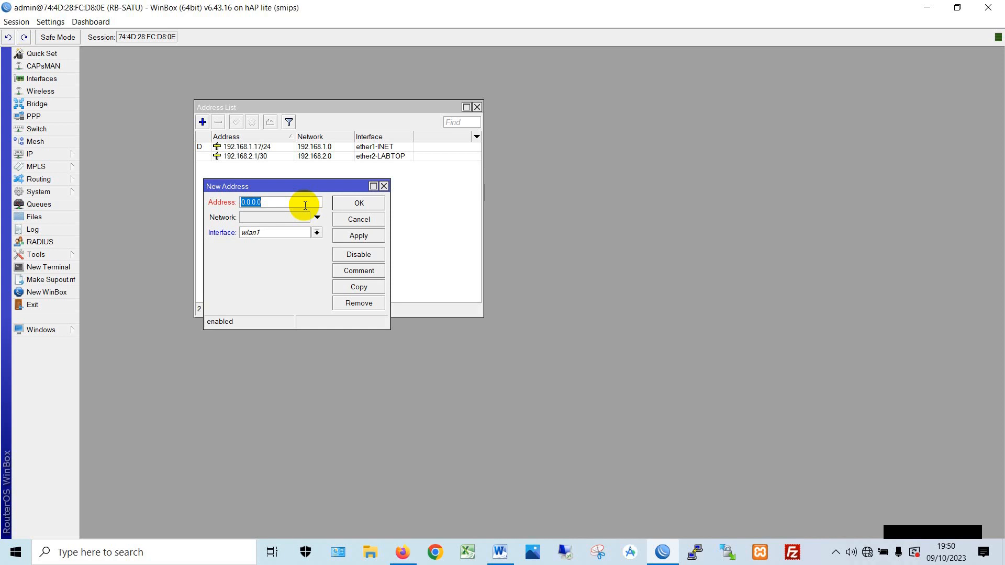
pyautogui.write('12')
pyautogui.press('BackSpace')
pyautogui.press('BackSpace')
pyautogui.write('5.5.5.1/24')
pyautogui.click(359, 235)
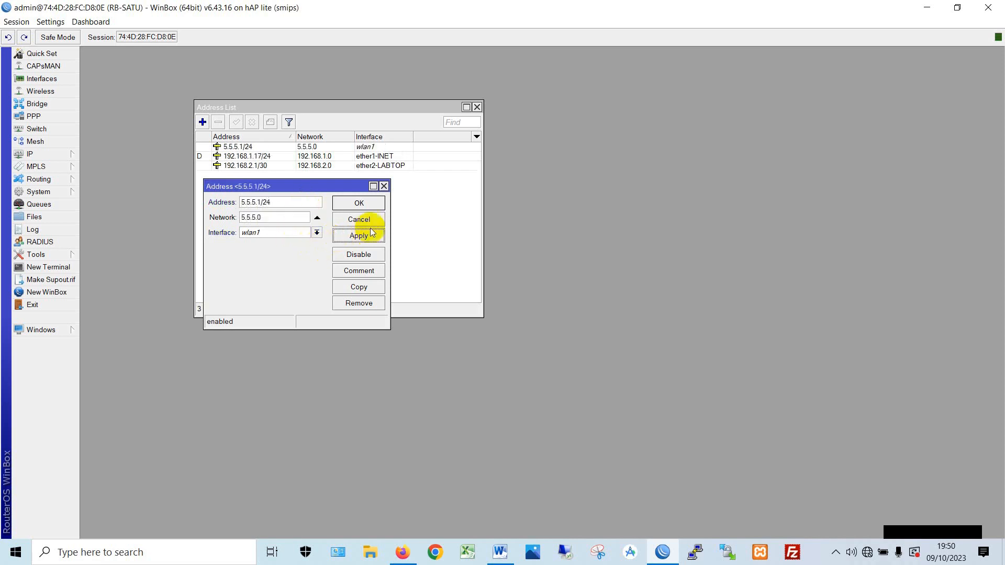
pyautogui.click(372, 204)
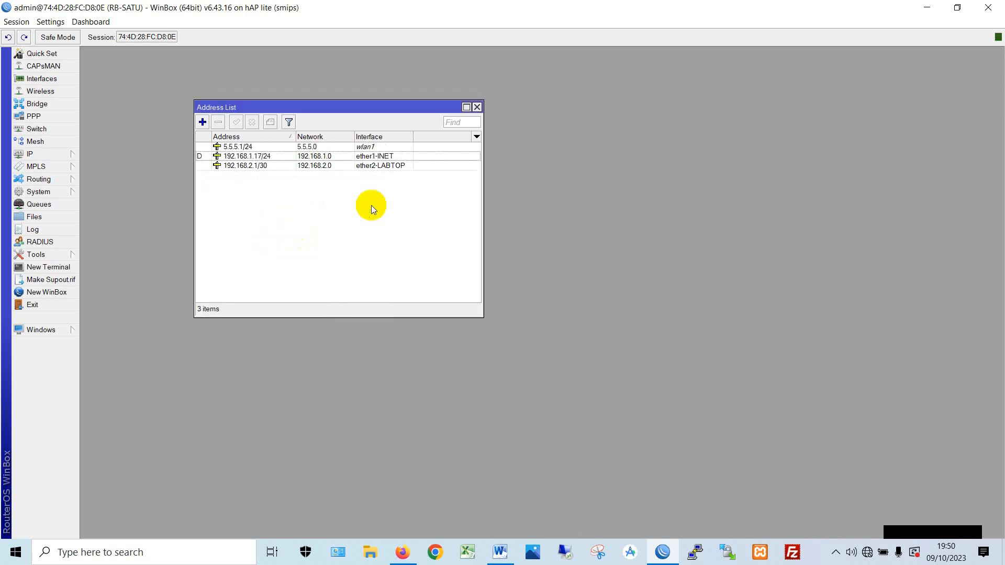
# - Sort the address list by Interface, review the three entries, and close it
pyautogui.click(391, 135)
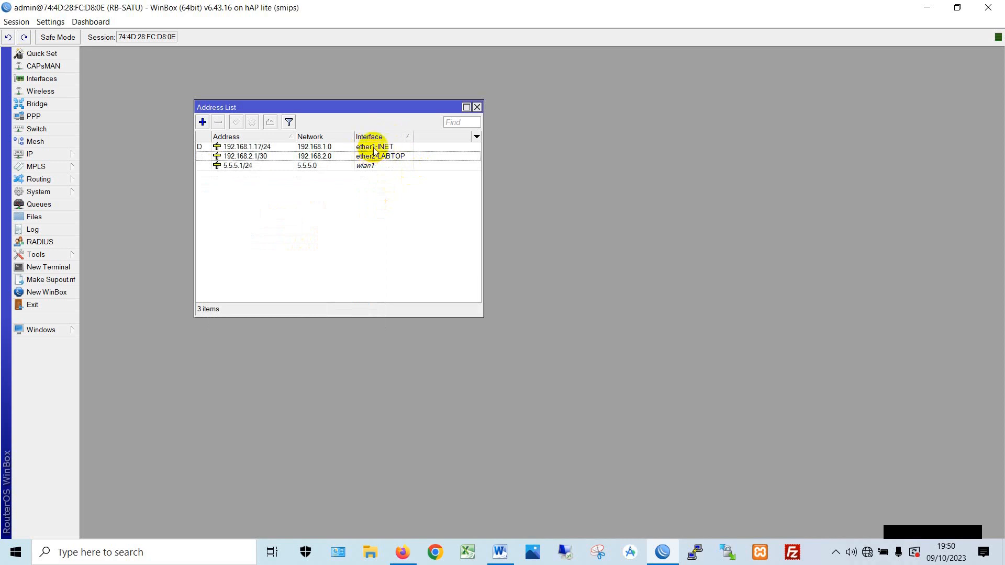
pyautogui.click(374, 148)
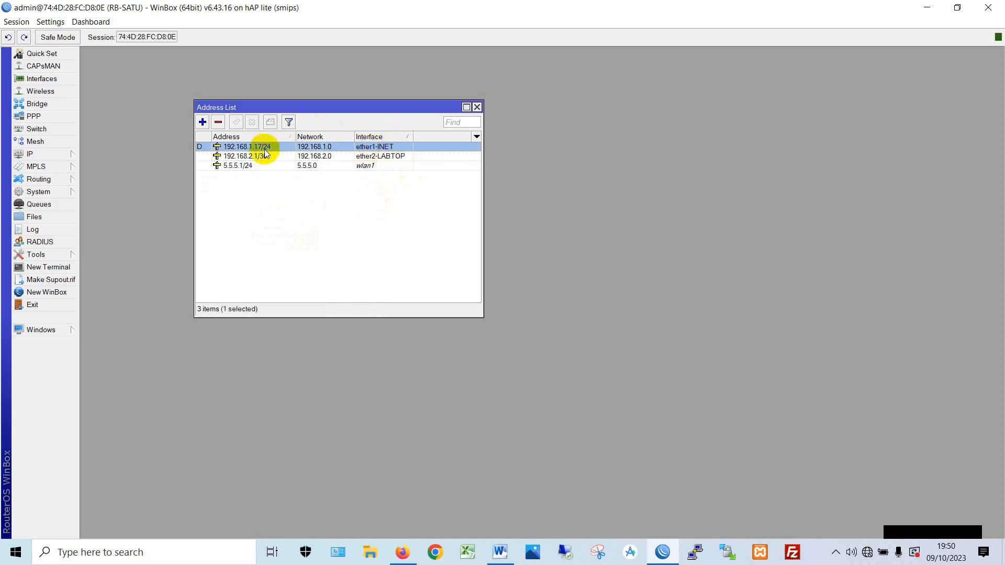
pyautogui.click(399, 156)
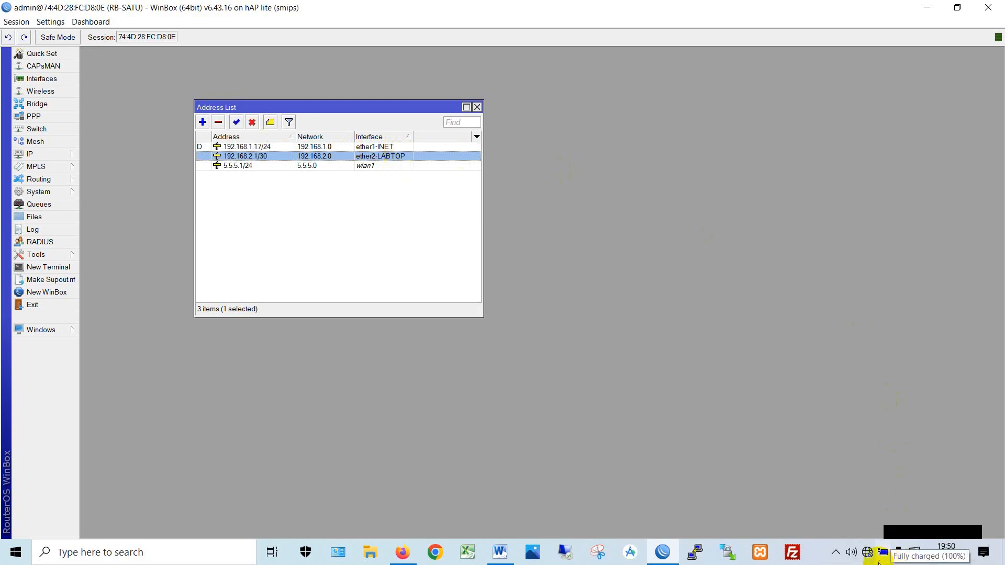
pyautogui.click(390, 166)
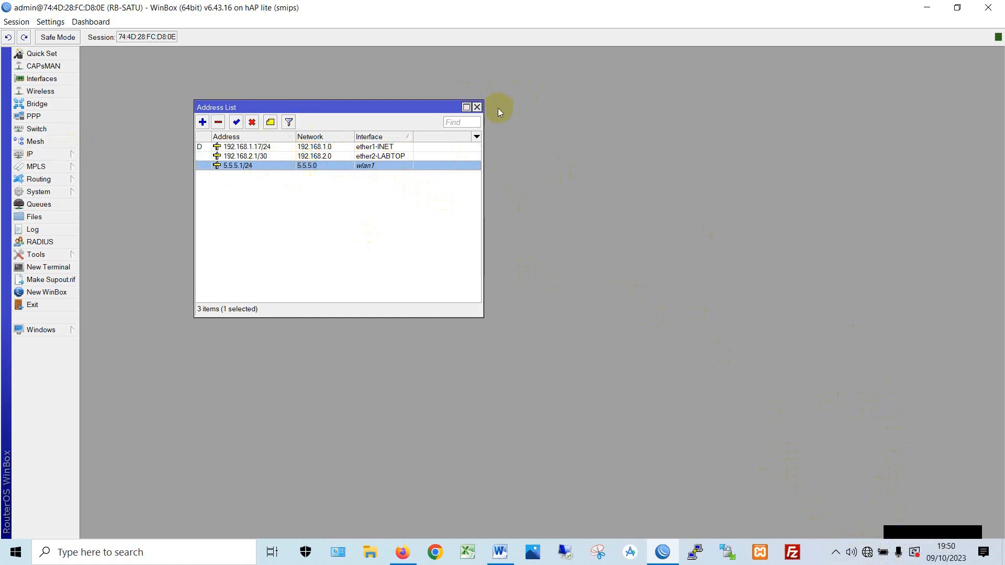
pyautogui.click(477, 108)
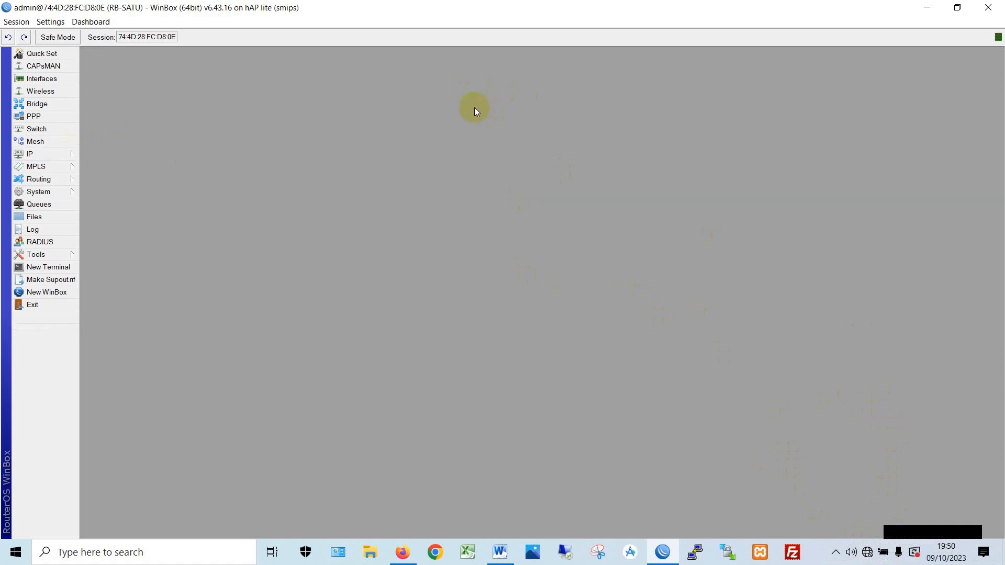
# - Start the DHCP Setup wizard from IP > DHCP Server and choose ether2-LABTOP as the interface
pyautogui.click(62, 156)
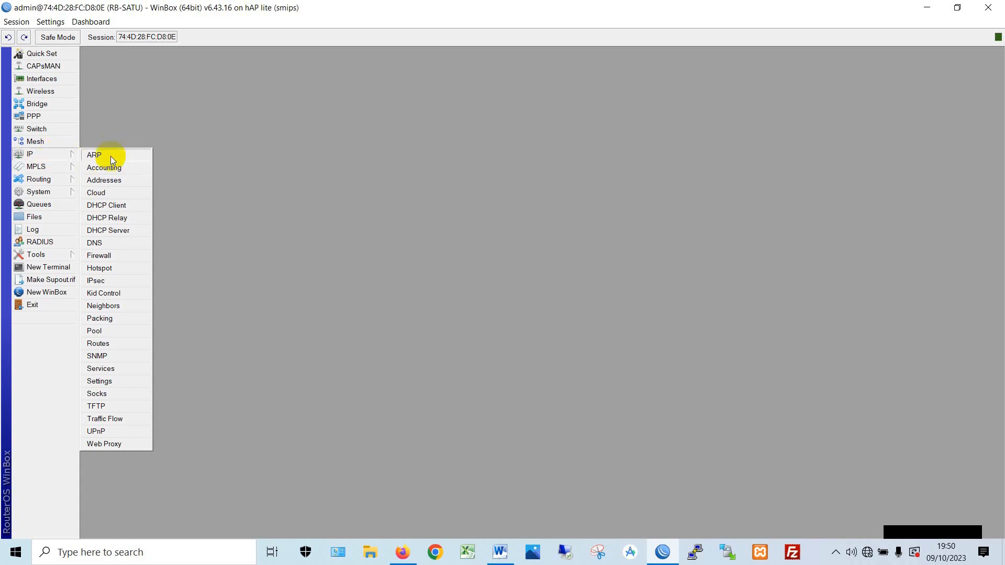
pyautogui.click(56, 155)
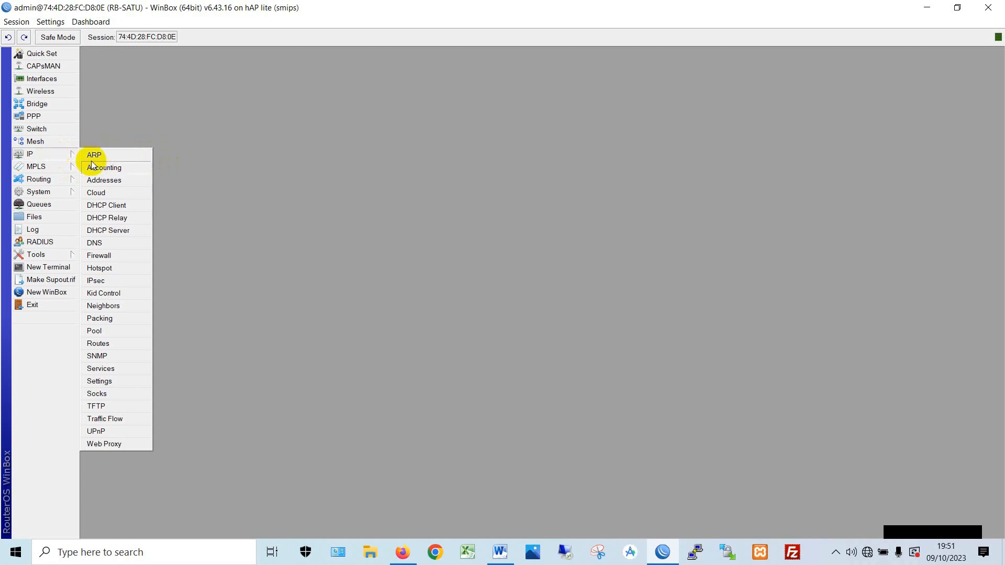
pyautogui.click(113, 232)
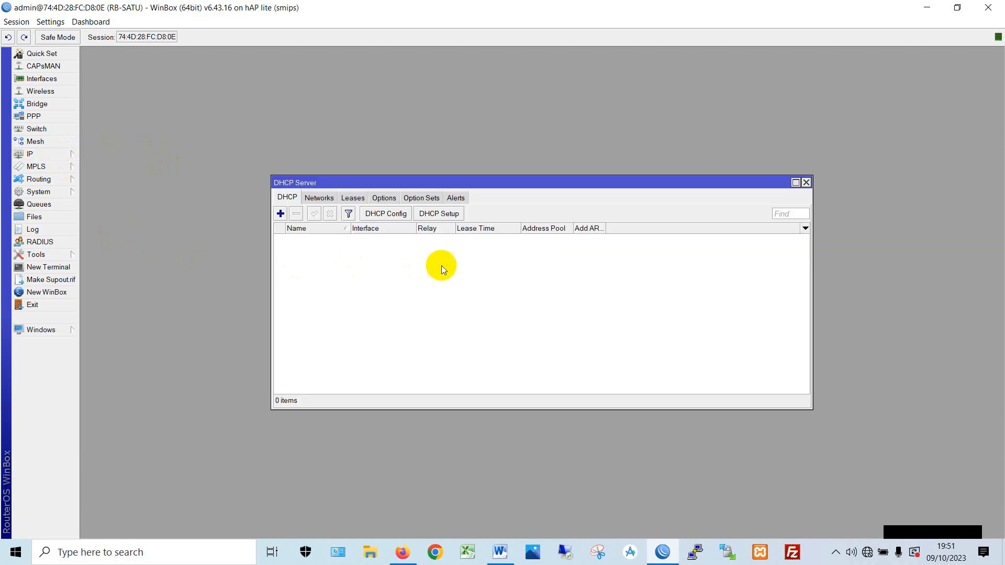
pyautogui.click(452, 216)
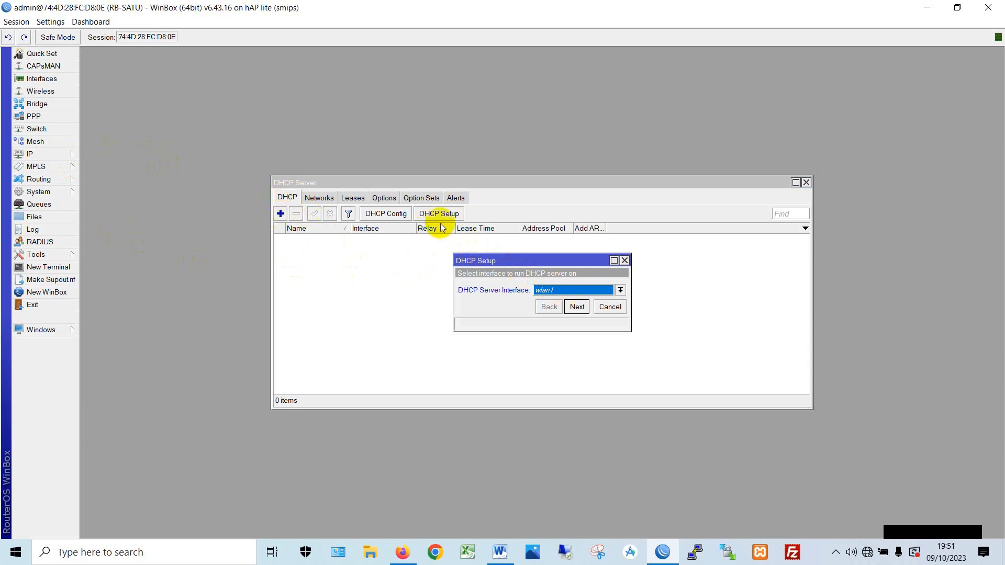
pyautogui.click(576, 289)
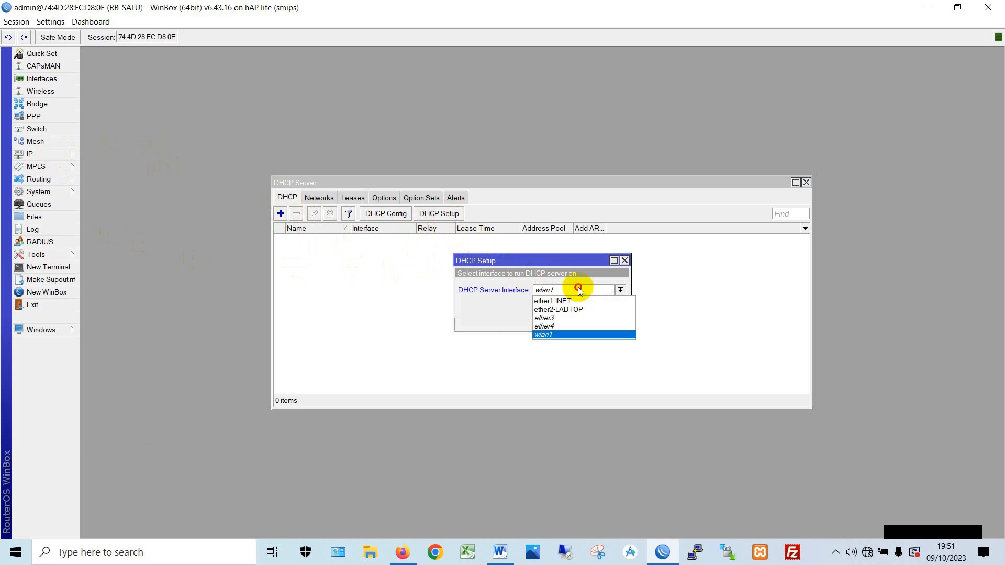
pyautogui.click(572, 309)
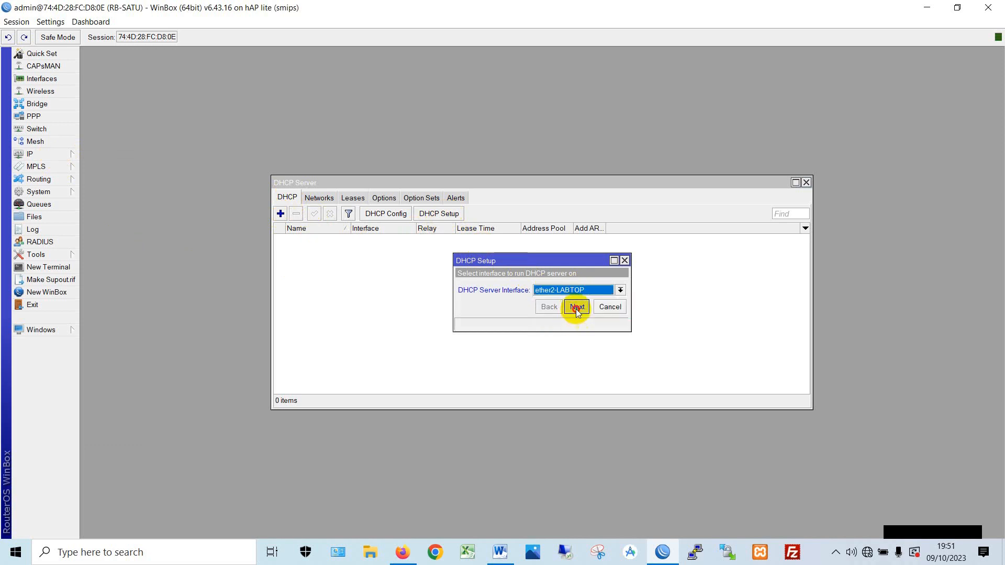
pyautogui.click(576, 308)
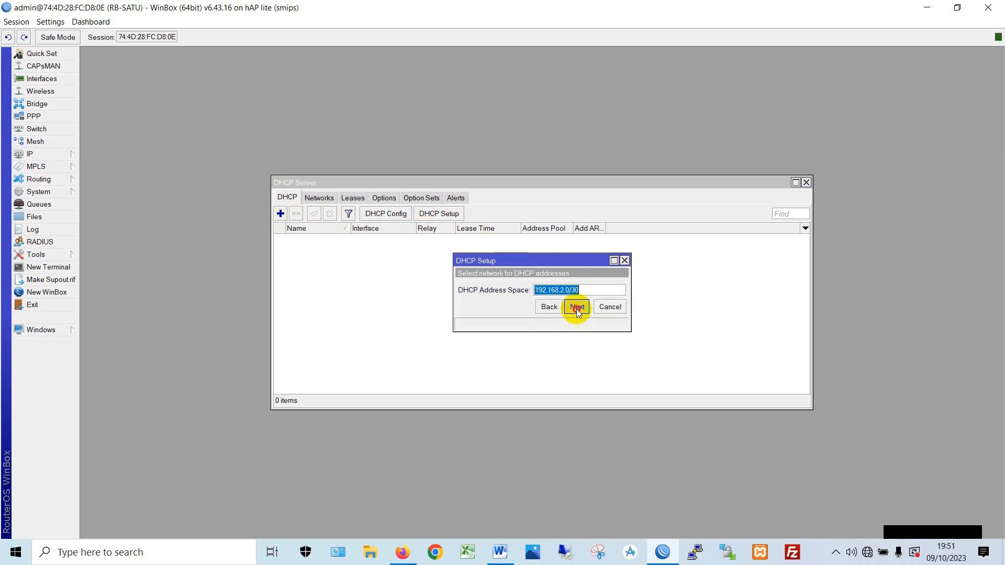
# - Accept the 192.168.2.0/30 address space, pool dhcp_pool0, default DNS and 00:10:00 lease time
pyautogui.click(577, 309)
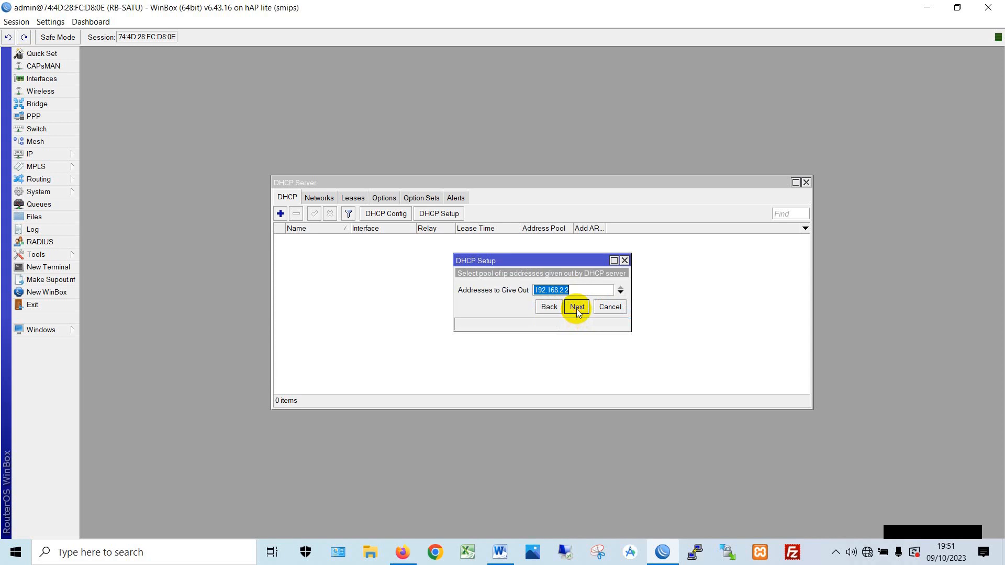
pyautogui.click(577, 307)
pyautogui.click(577, 308)
pyautogui.click(577, 308)
pyautogui.click(546, 287)
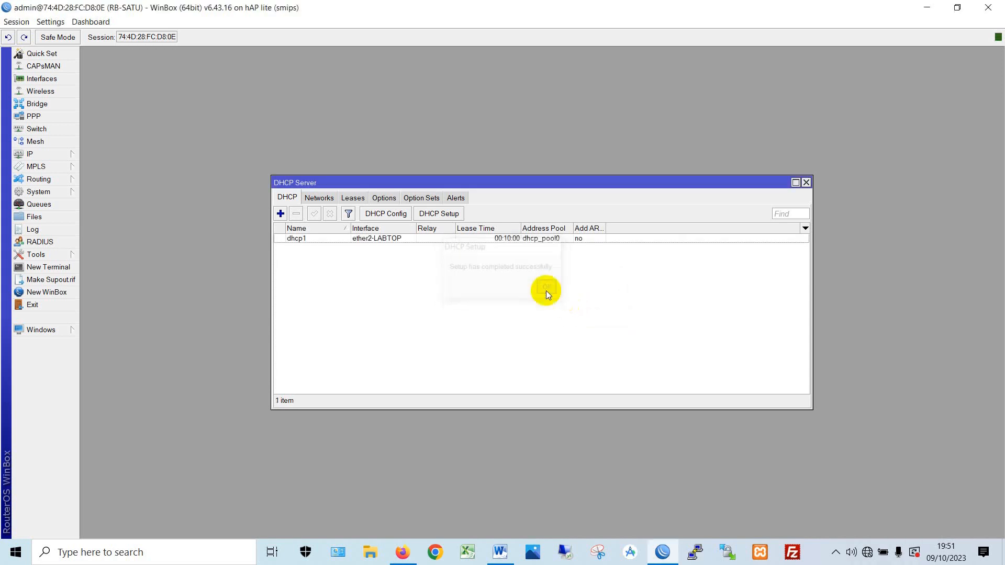
pyautogui.moveTo(388, 182); pyautogui.dragTo(576, 54)
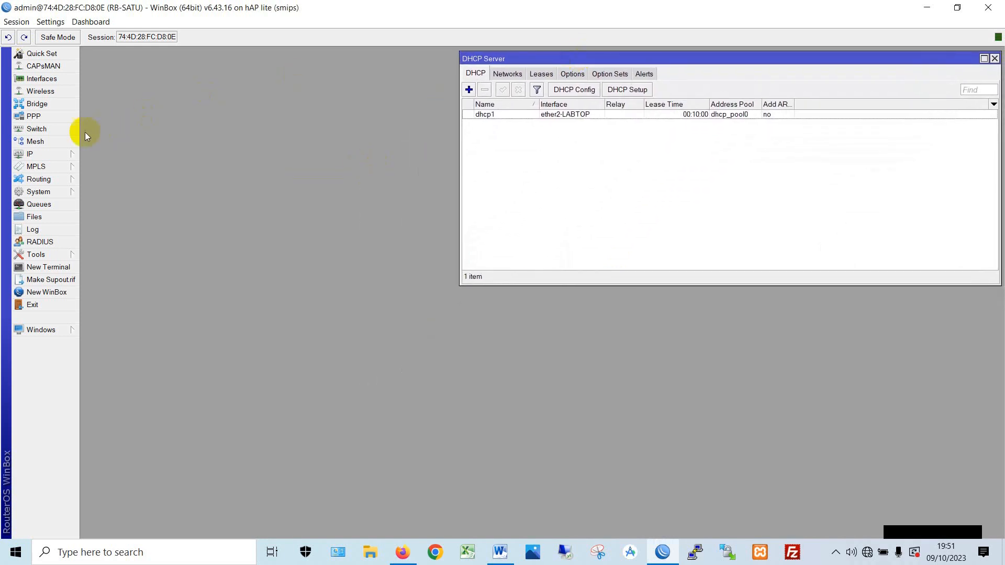
pyautogui.click(61, 156)
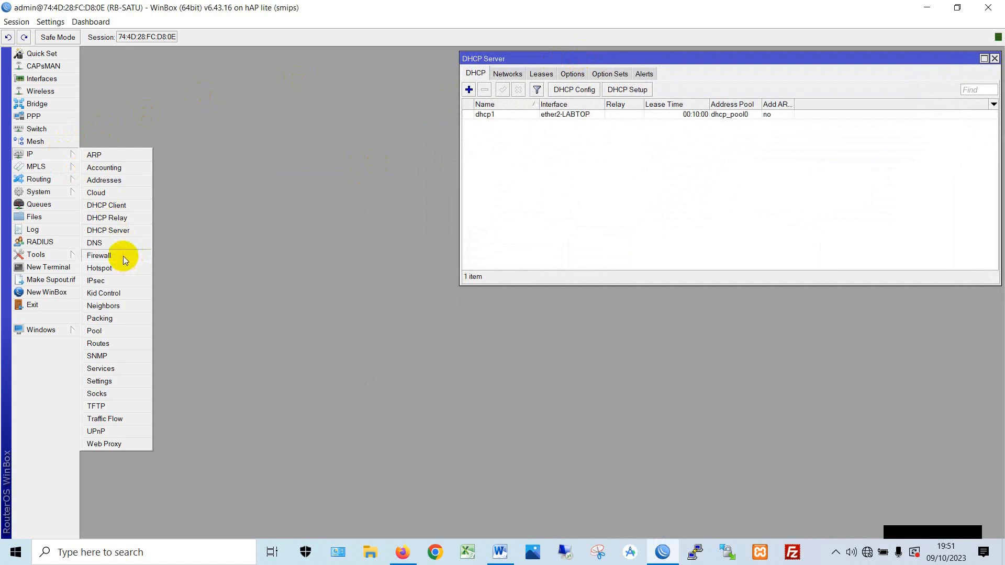
# - Open IP > Hotspot, start Hotspot Setup and keep wlan1 as the hotspot interface
pyautogui.click(120, 271)
pyautogui.moveTo(411, 183); pyautogui.dragTo(182, 143)
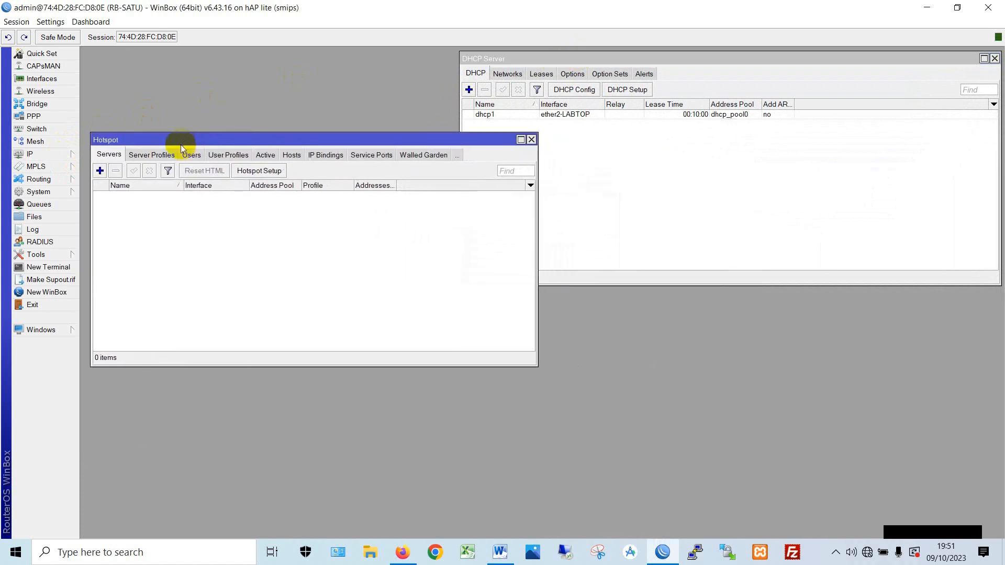
pyautogui.click(259, 171)
pyautogui.moveTo(460, 252); pyautogui.dragTo(111, 202)
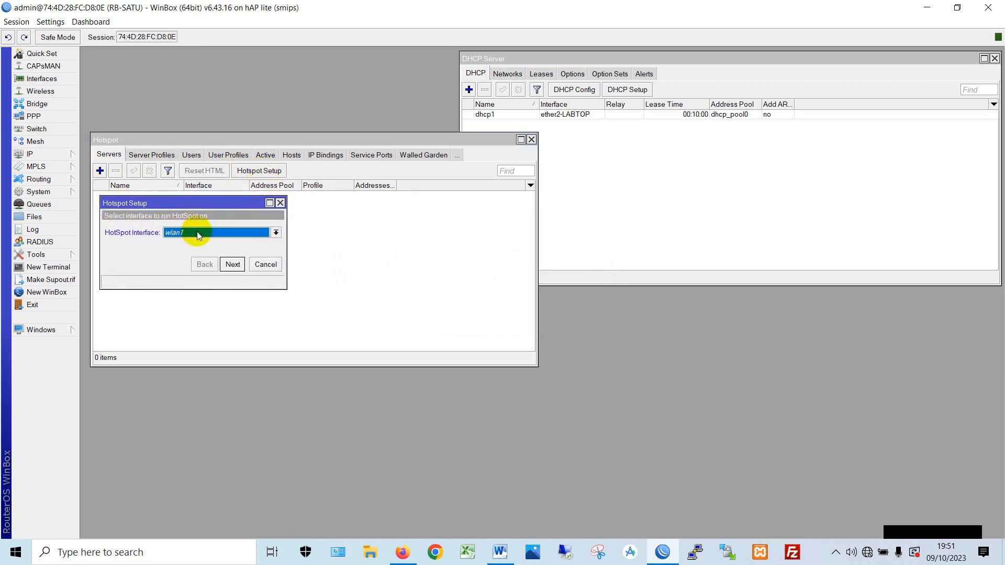
pyautogui.click(236, 268)
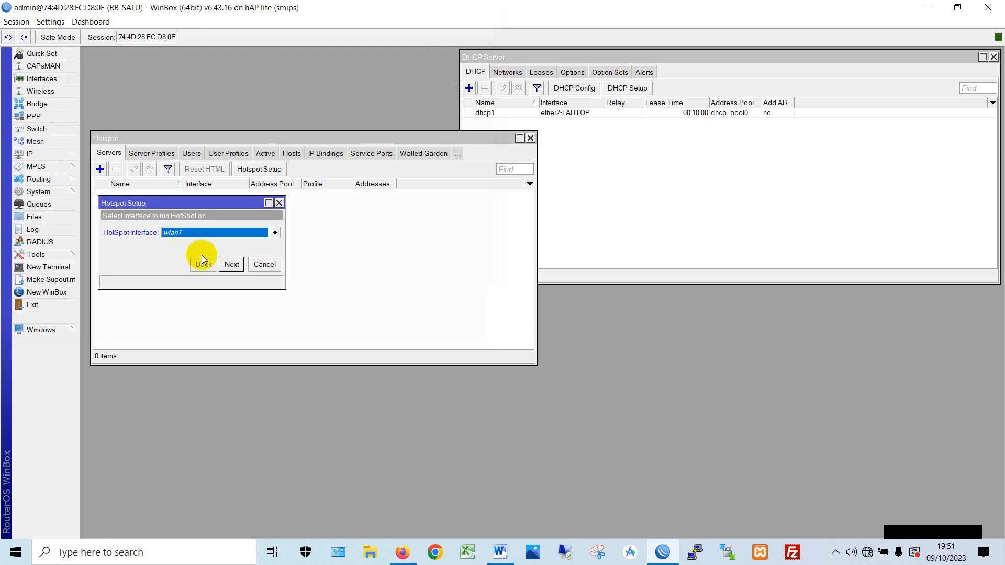
pyautogui.click(232, 264)
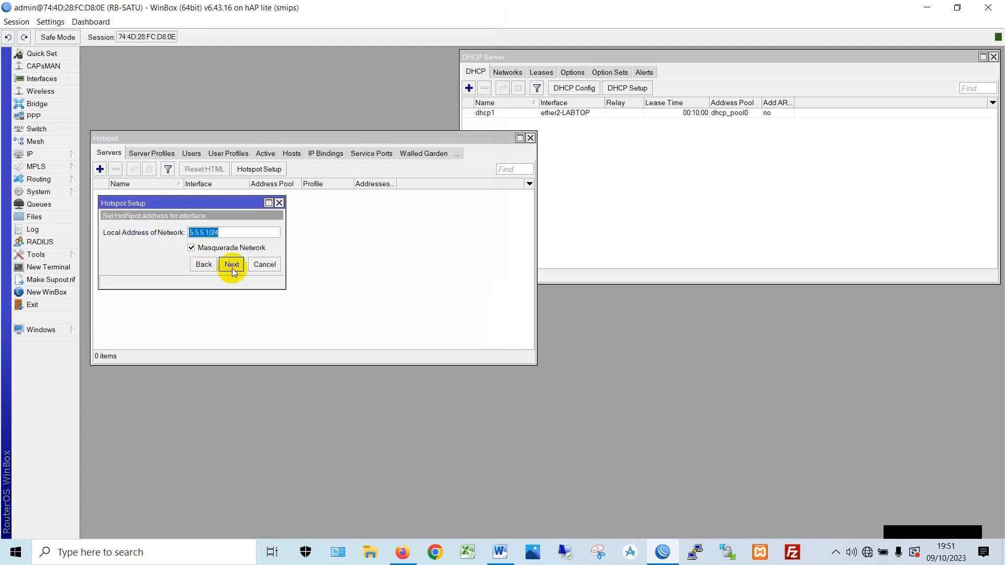
# - Accept 5.5.5.1/24 with masquerading, pool 5.5.5.2-5.5.5.254, no certificate, no SMTP, empty DNS
pyautogui.click(231, 264)
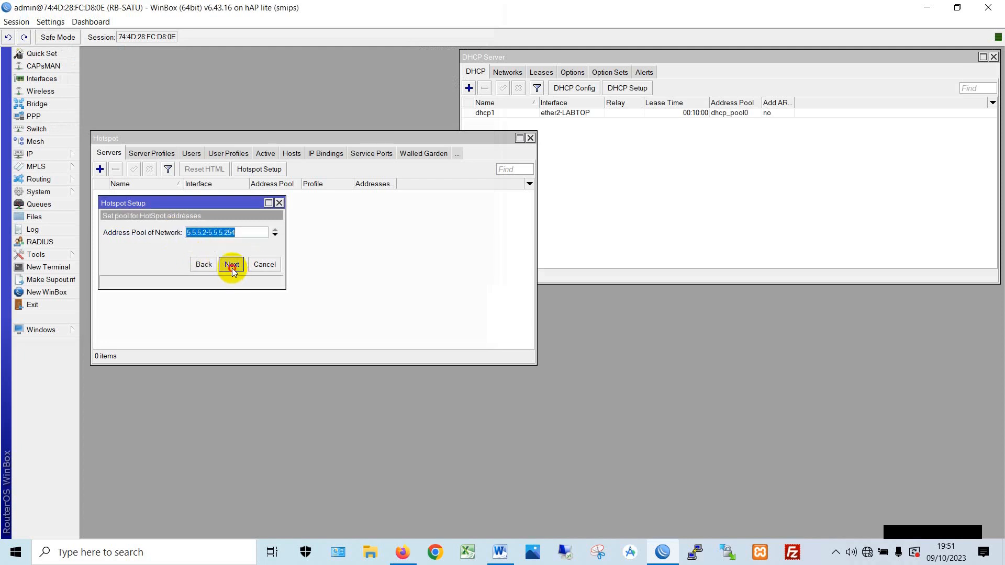
pyautogui.click(232, 264)
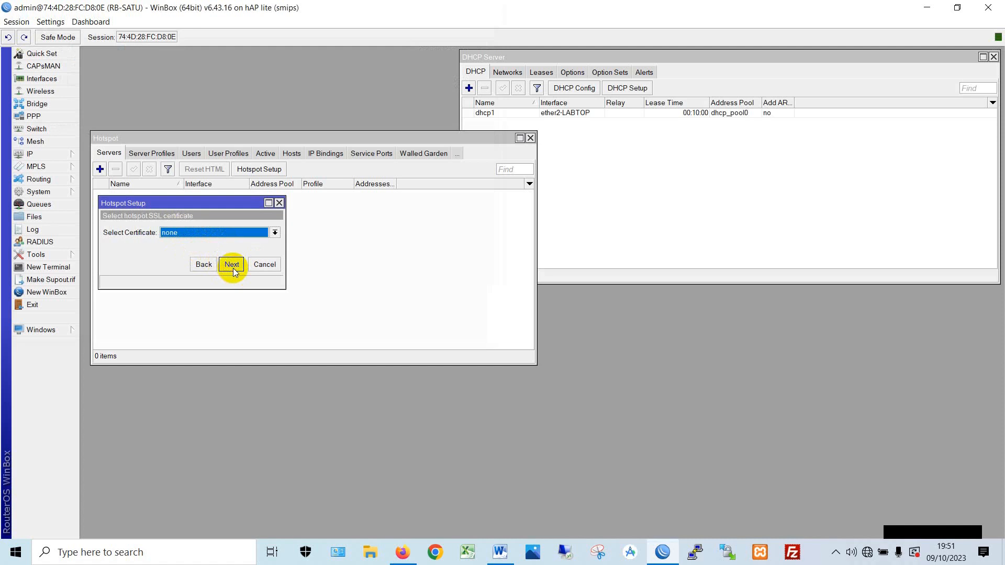
pyautogui.click(232, 265)
pyautogui.click(231, 264)
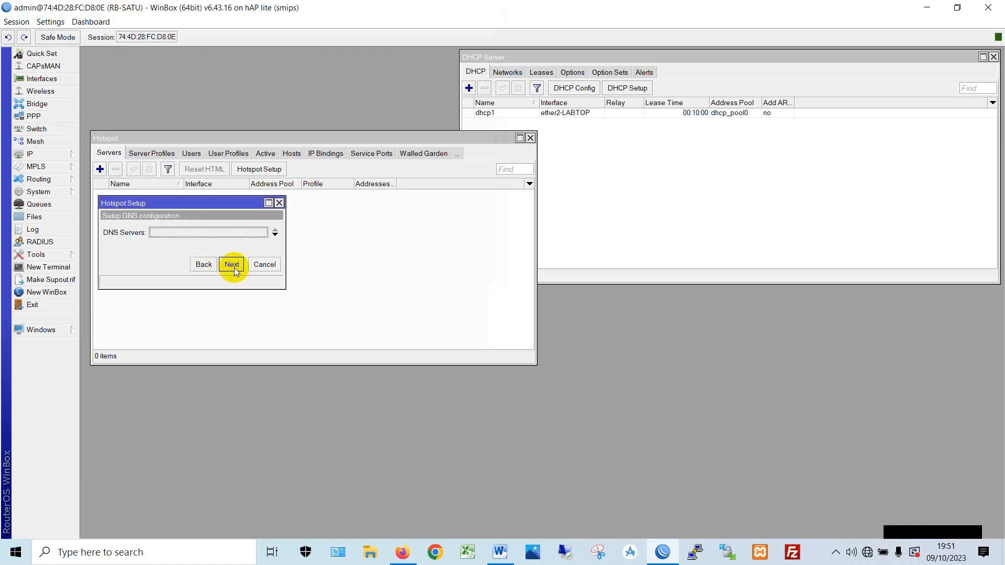
pyautogui.click(234, 268)
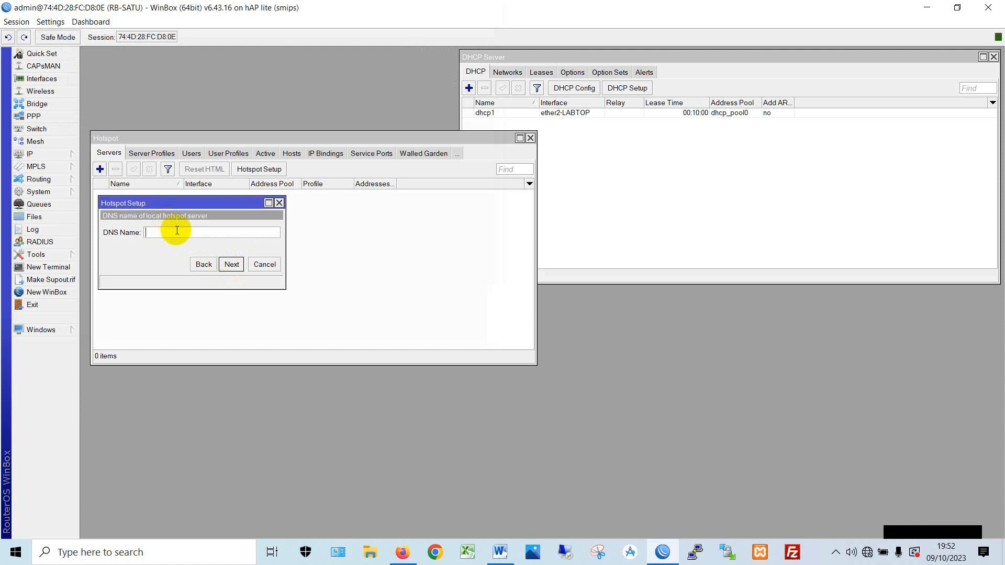
# - Enter belajar.oke as the hotspot DNS name and submit it
pyautogui.write('belajar.id')
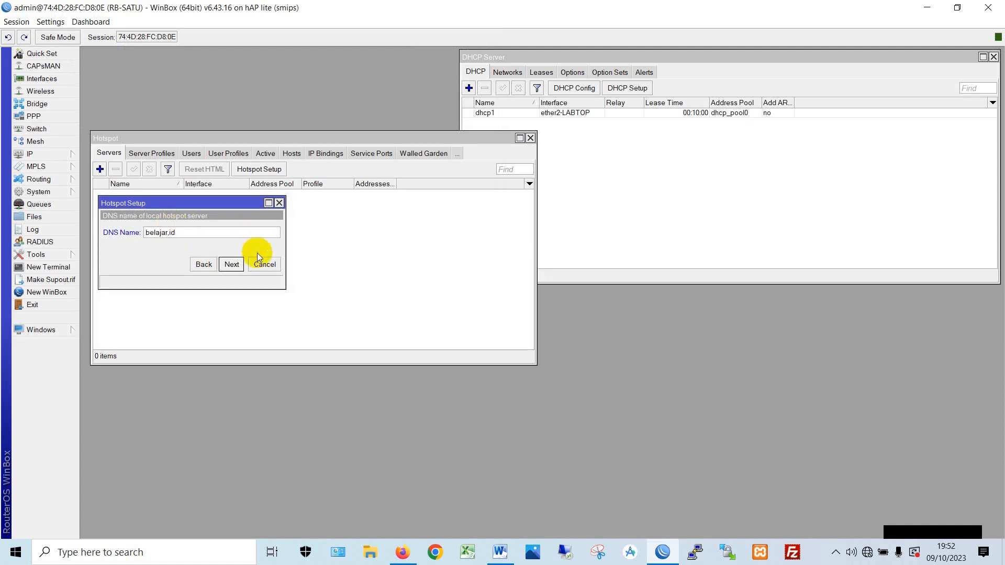
pyautogui.press('BackSpace')
pyautogui.press('BackSpace')
pyautogui.write('oke')
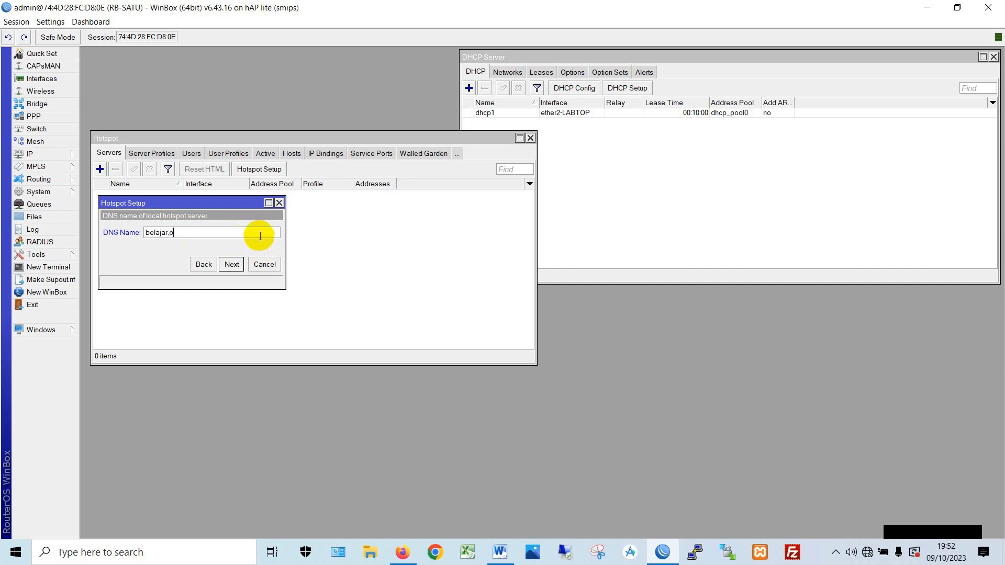
pyautogui.click(232, 265)
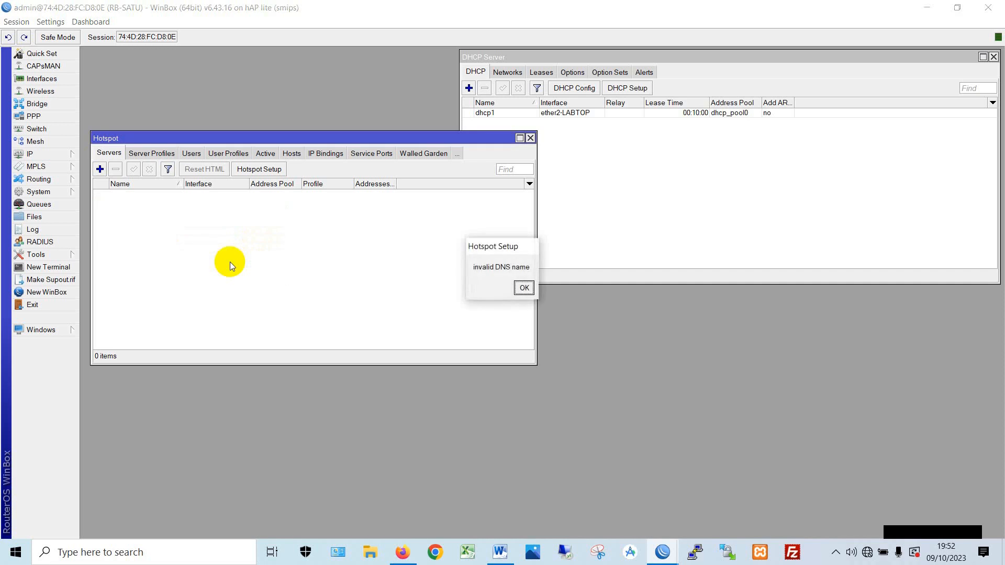
# - Dismiss the error and rerun Hotspot Setup on wlan1 with default address and pool and certificate none
pyautogui.click(522, 289)
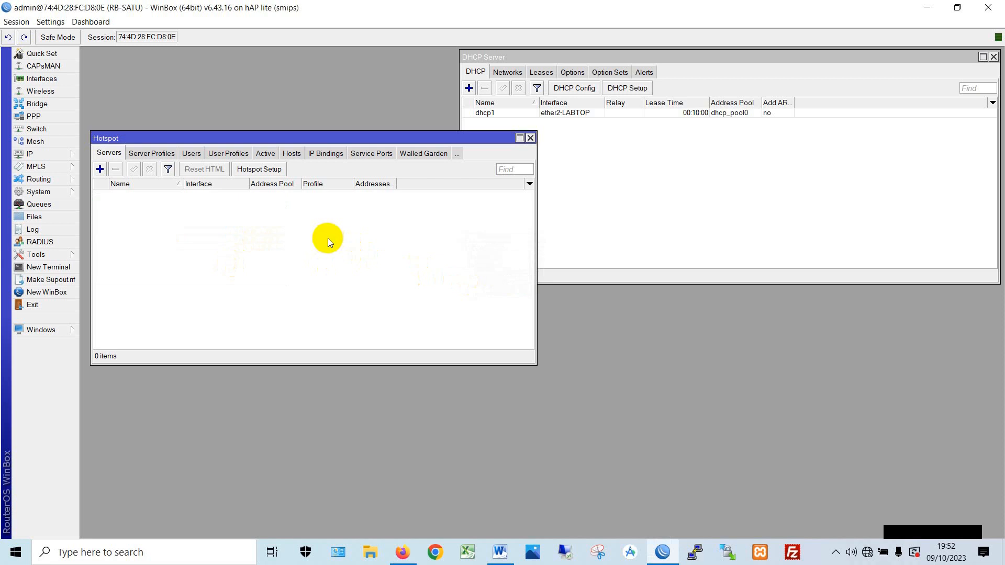
pyautogui.click(261, 170)
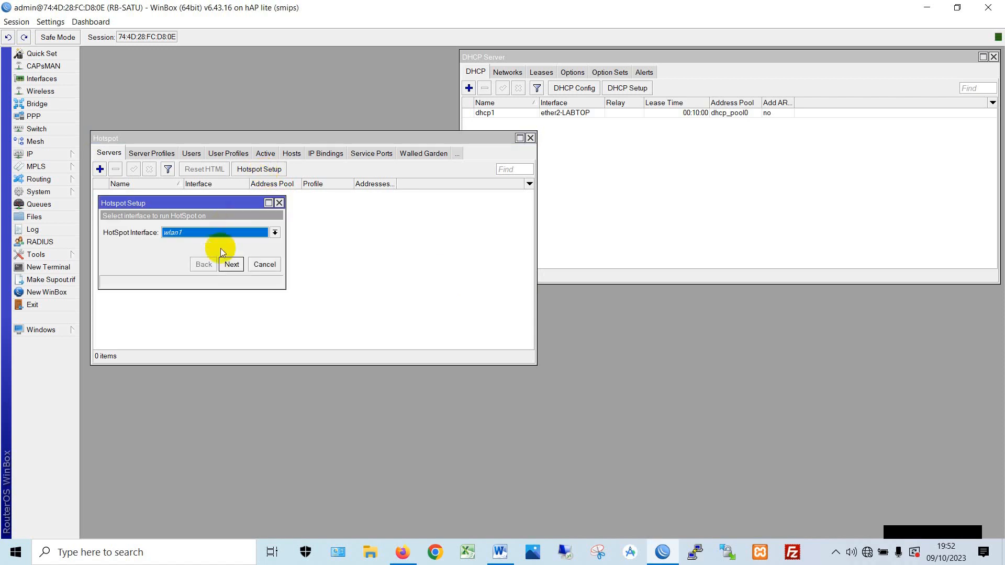
pyautogui.click(237, 267)
pyautogui.click(237, 267)
pyautogui.click(238, 267)
pyautogui.click(196, 232)
pyautogui.click(184, 249)
pyautogui.click(231, 266)
pyautogui.click(230, 266)
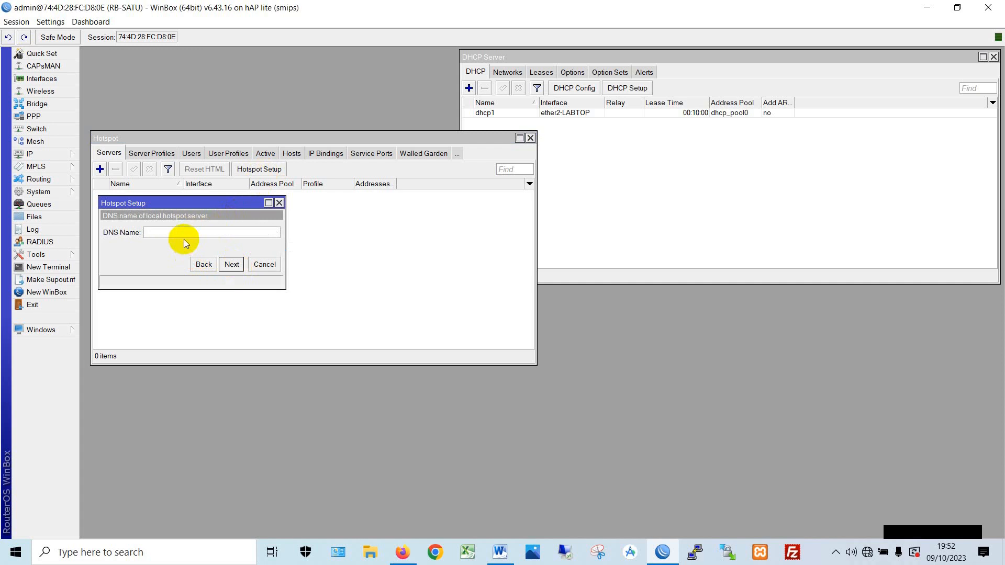
# - Set DNS name wifi.oke and create the local hotspot user with a password to finish
pyautogui.write('wifi.oke')
pyautogui.click(232, 264)
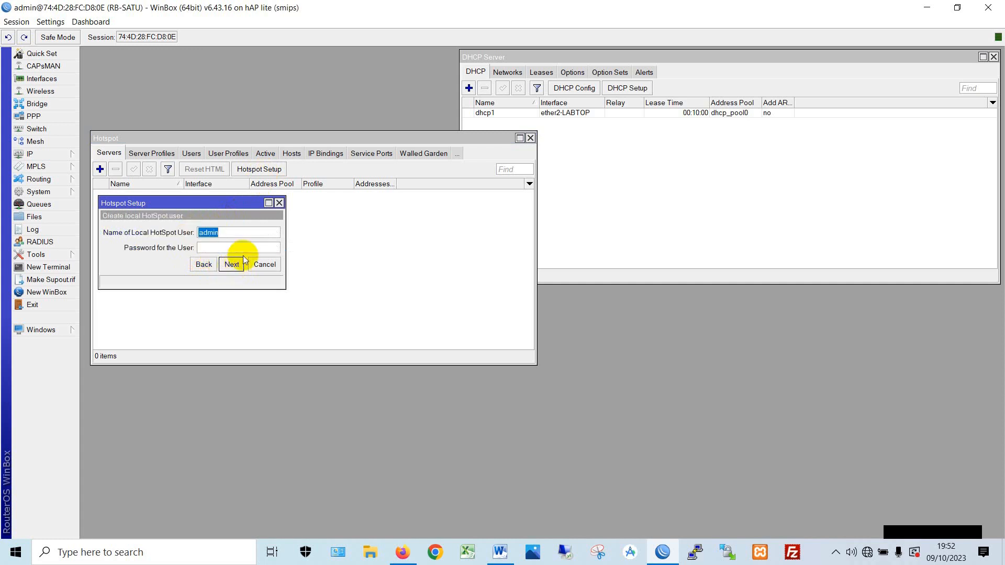
pyautogui.click(250, 248)
pyautogui.write('12')
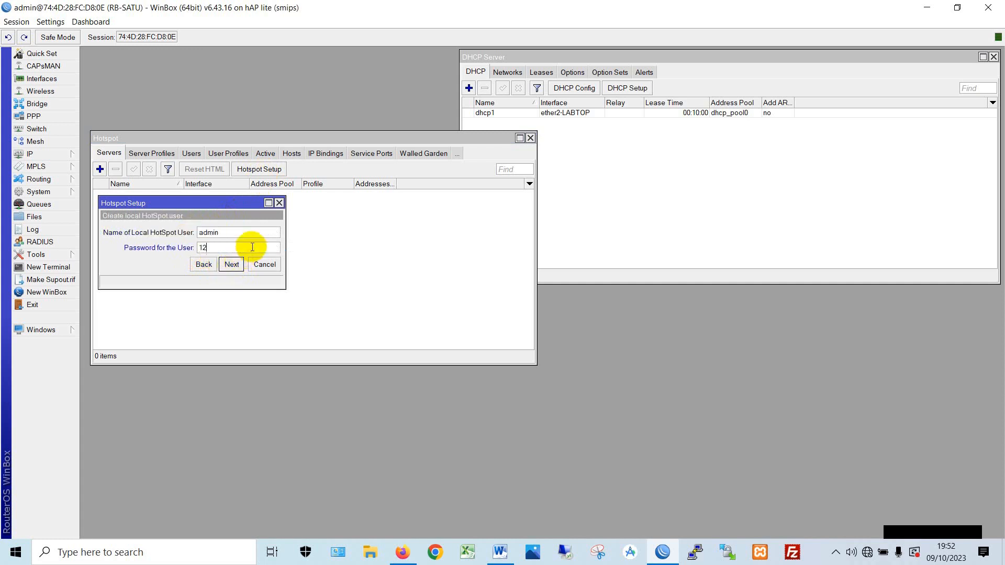
pyautogui.write('3456')
pyautogui.click(237, 270)
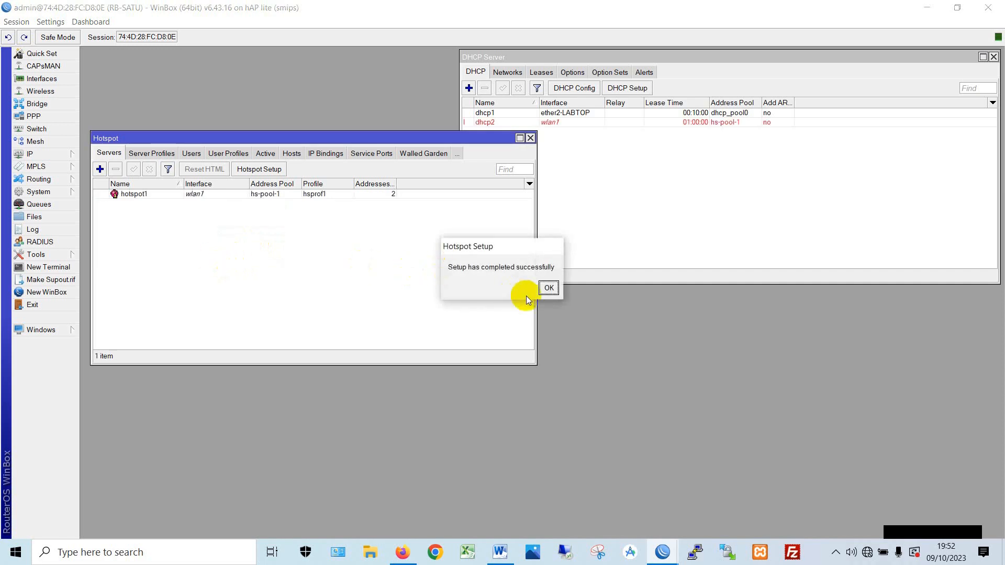
# - Clear hotspot1's Addresses Per MAC limit of 2 and apply the change
pyautogui.click(548, 287)
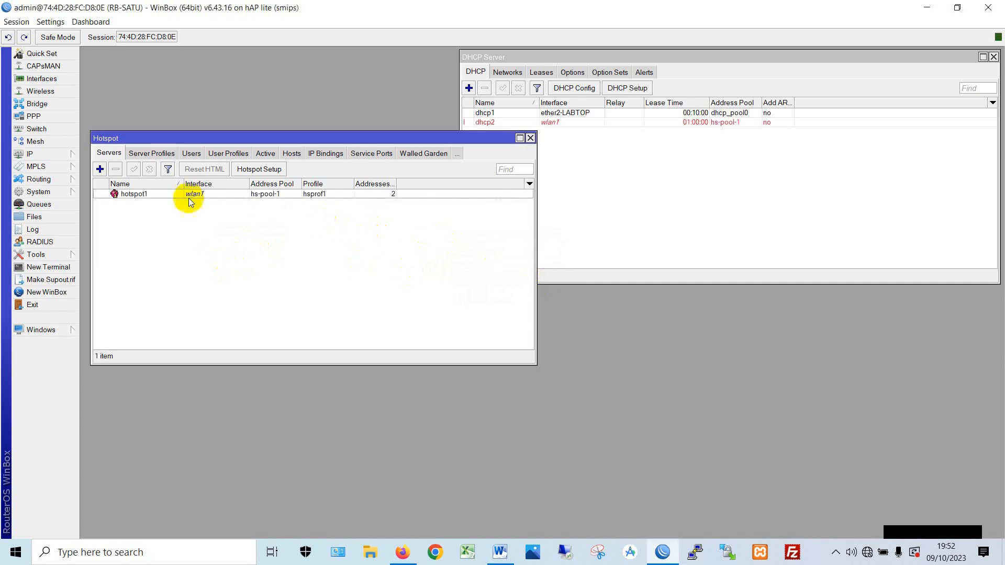
pyautogui.click(134, 195)
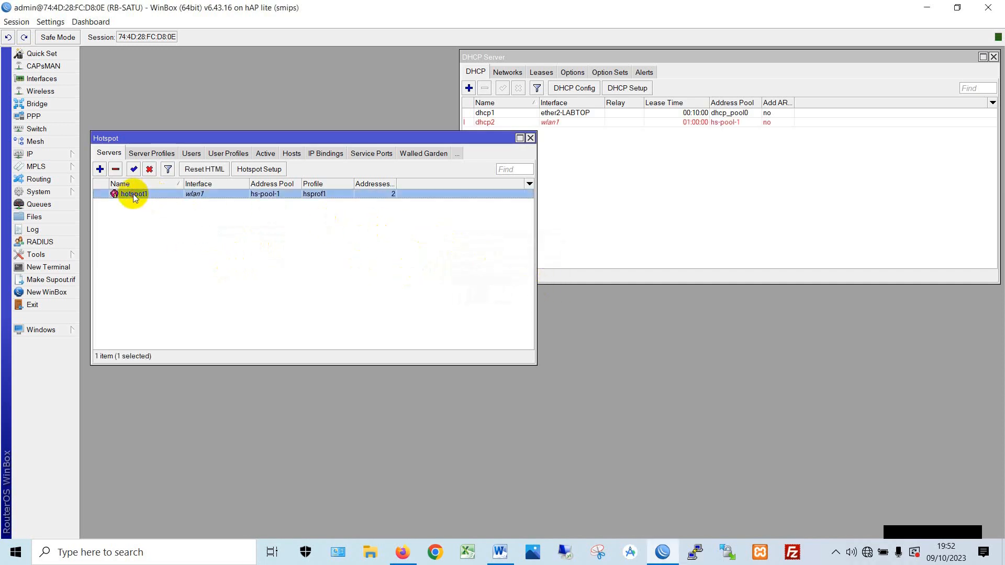
pyautogui.doubleClick(134, 194)
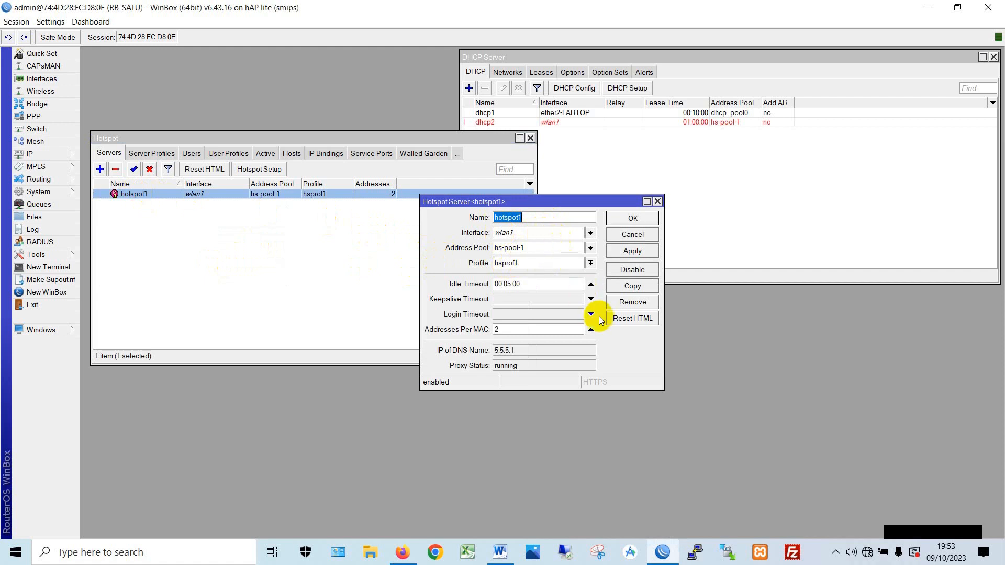
pyautogui.click(591, 329)
pyautogui.click(632, 251)
pyautogui.click(634, 218)
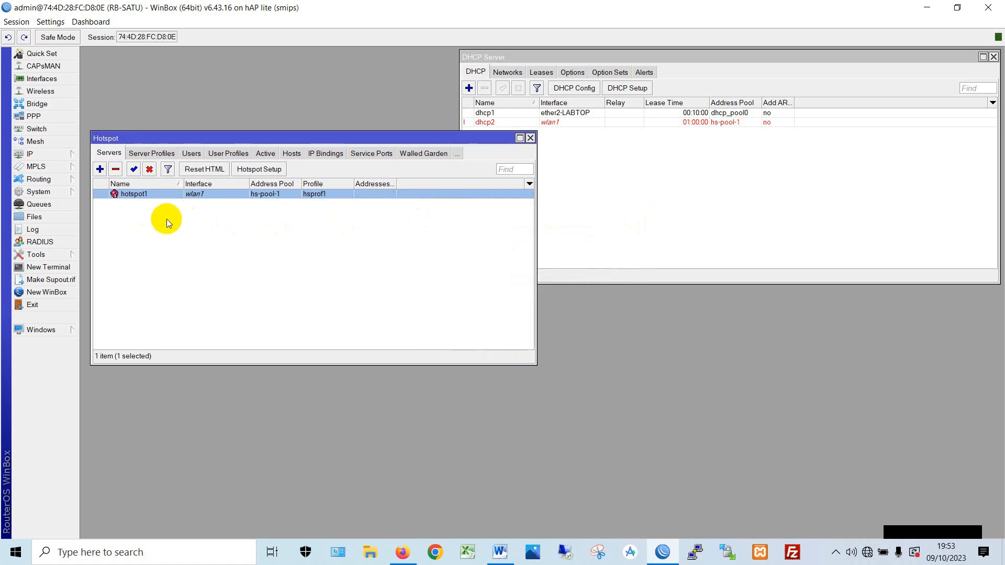
pyautogui.click(231, 154)
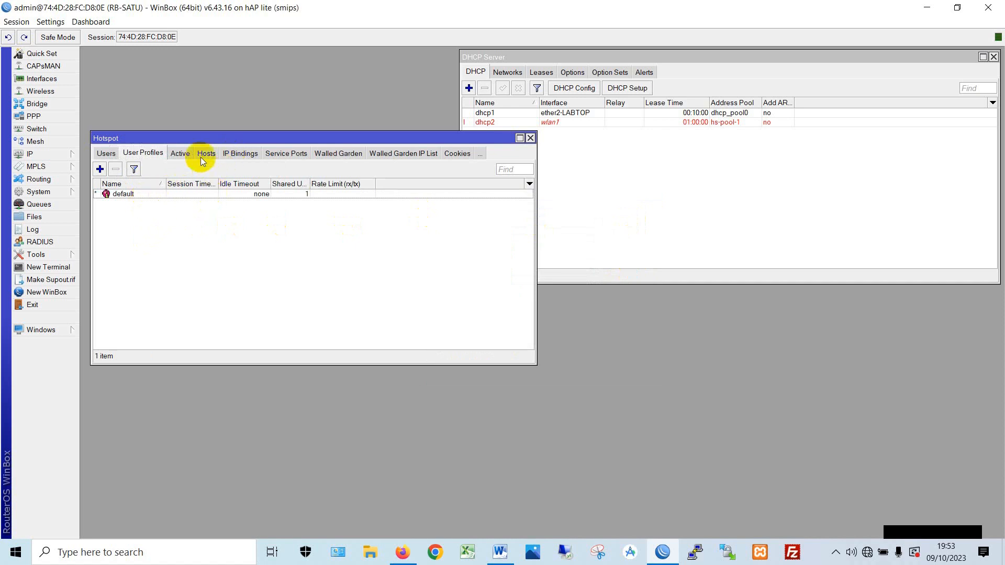
# - Add a new hotspot user profile named profil-siswa-1MB
pyautogui.click(99, 170)
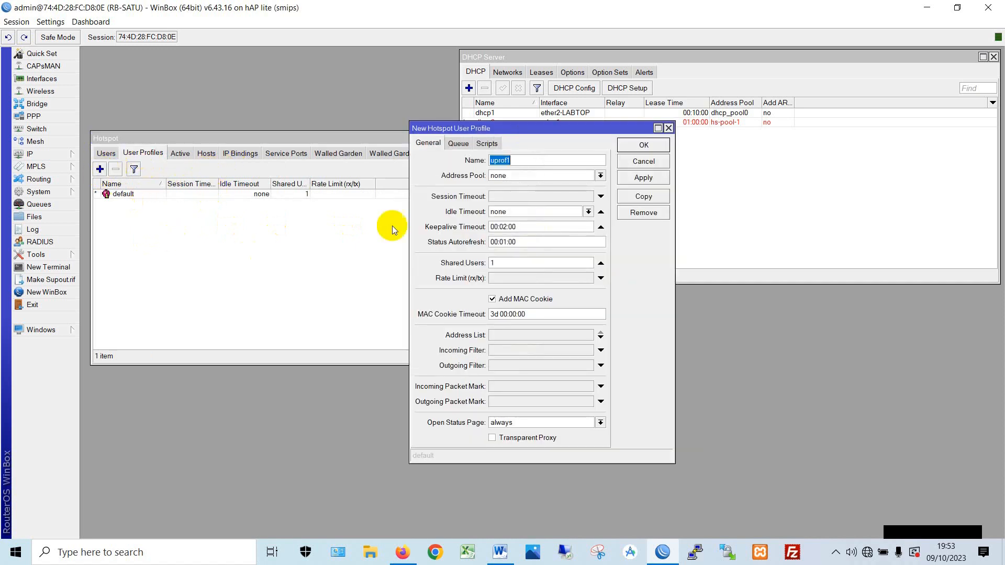
pyautogui.moveTo(536, 131); pyautogui.dragTo(387, 217)
pyautogui.click(392, 244)
pyautogui.doubleClick(393, 245)
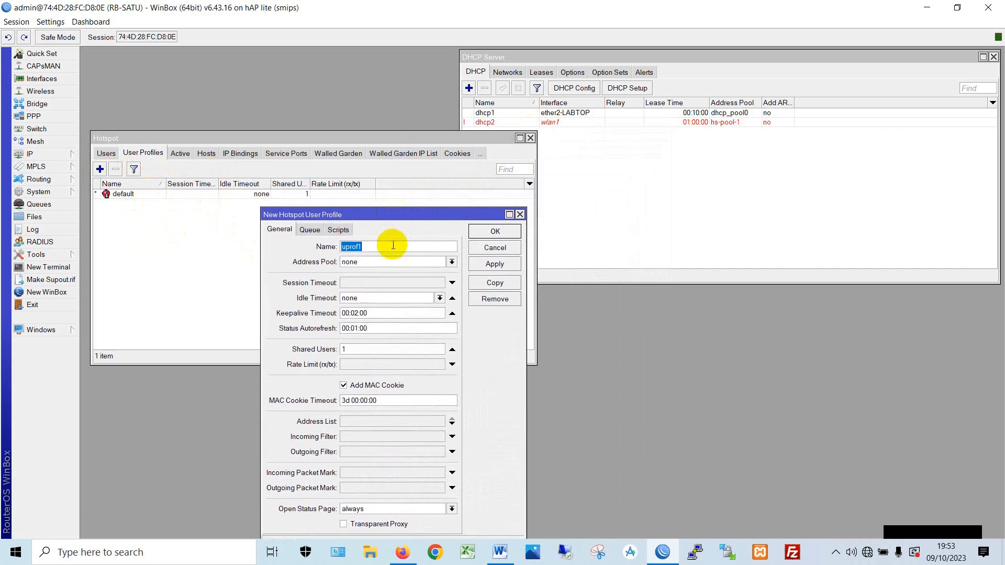
pyautogui.write('profils')
pyautogui.press('BackSpace')
pyautogui.write('-siswa-1MB')
# - Give the profile 10 shared users and a 1M/1M rate limit, then save it
pyautogui.click(442, 348)
pyautogui.doubleClick(443, 349)
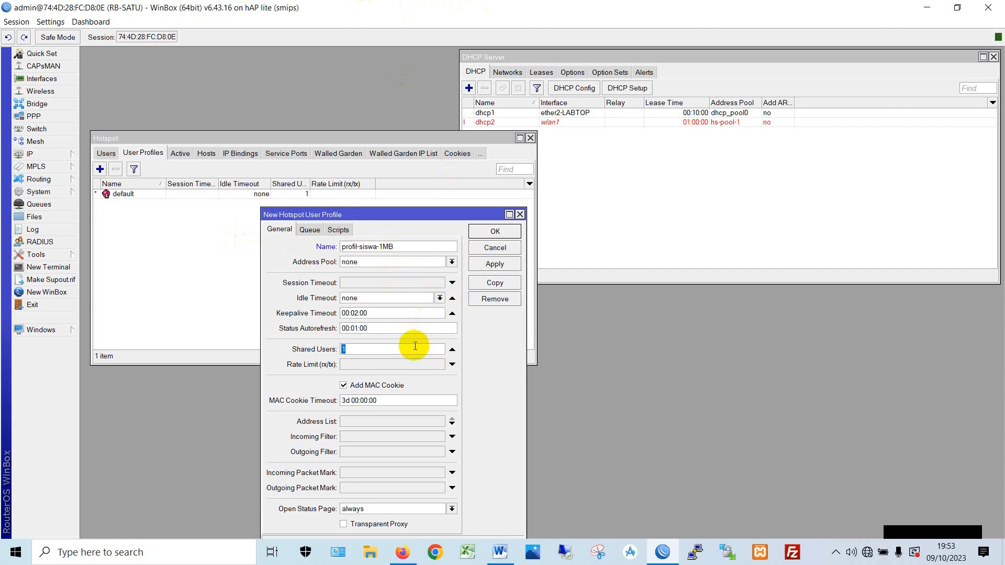
pyautogui.write('10')
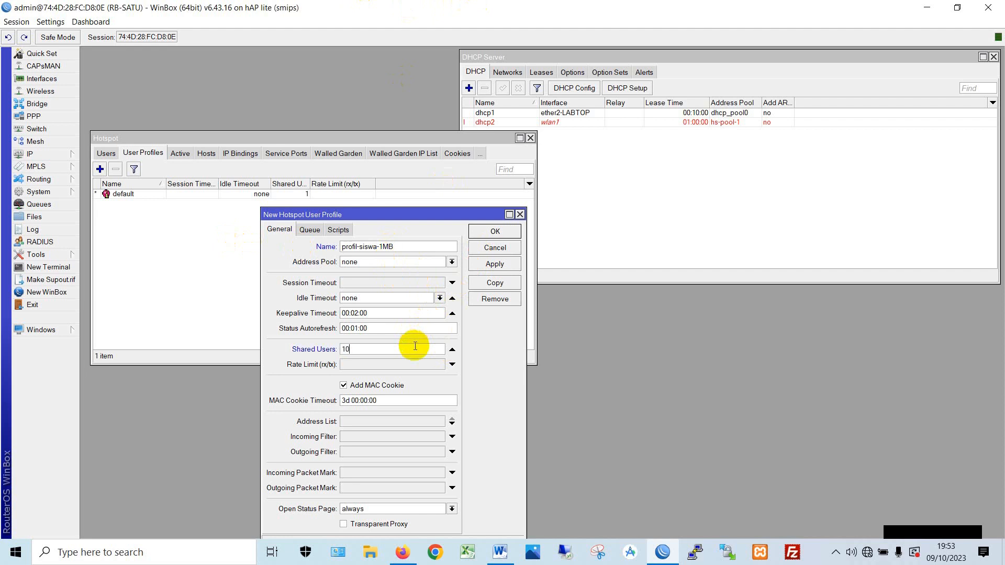
pyautogui.click(388, 363)
pyautogui.write('1M')
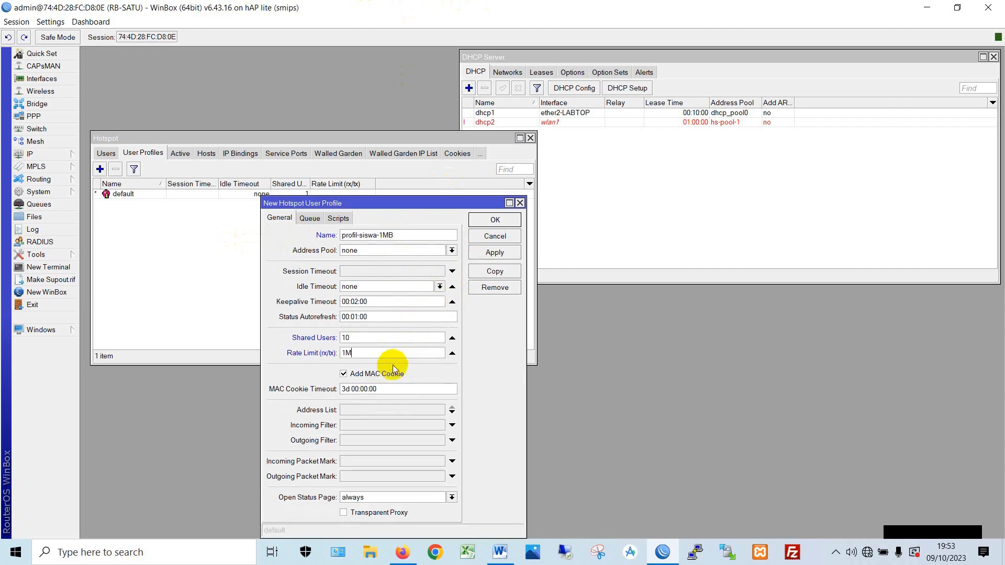
pyautogui.write('.1M')
pyautogui.click(506, 253)
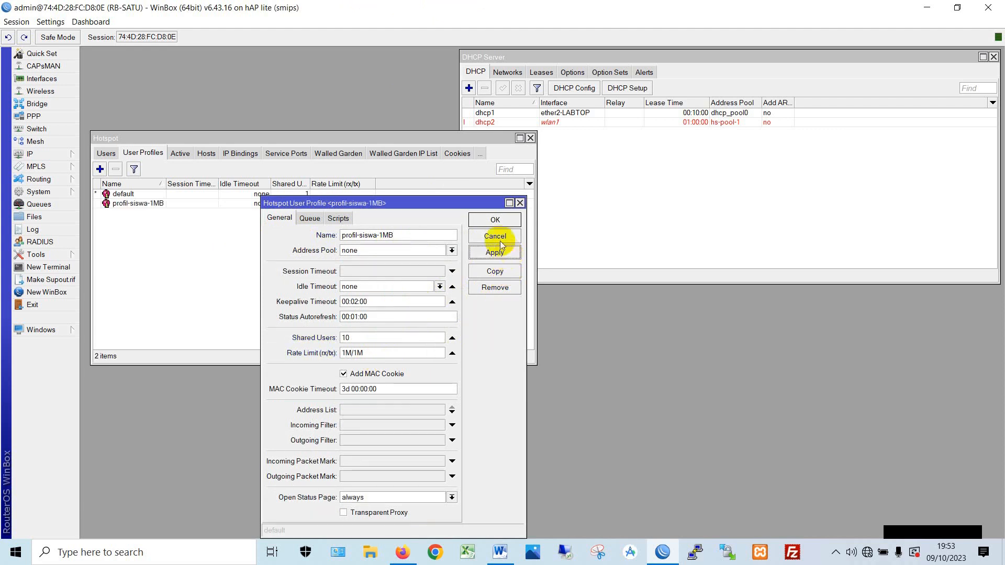
pyautogui.click(499, 218)
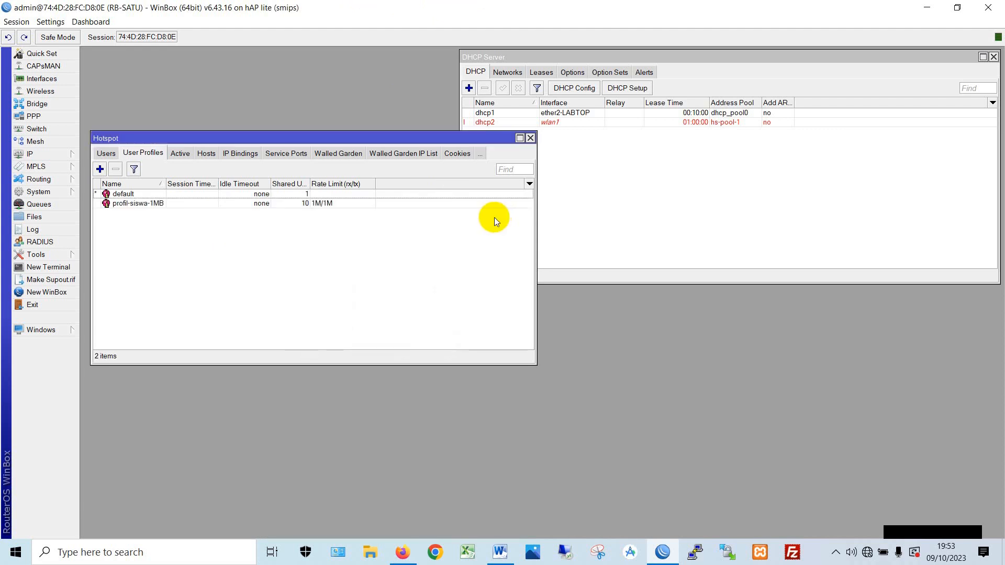
pyautogui.click(157, 205)
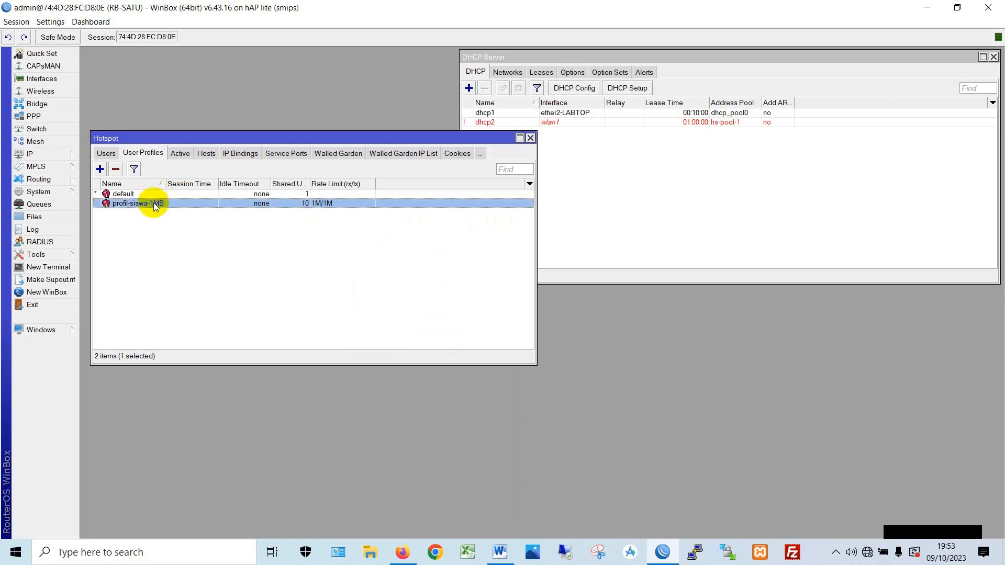
pyautogui.click(106, 153)
pyautogui.click(105, 153)
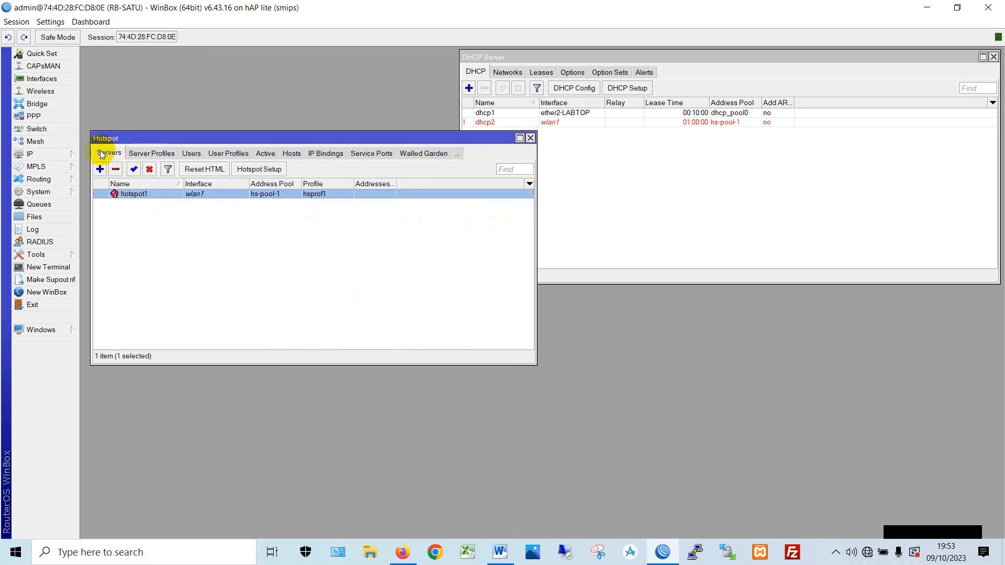
# - Open the hsprof1 server profile and enable Trial login on its Login tab
pyautogui.click(101, 152)
pyautogui.click(150, 157)
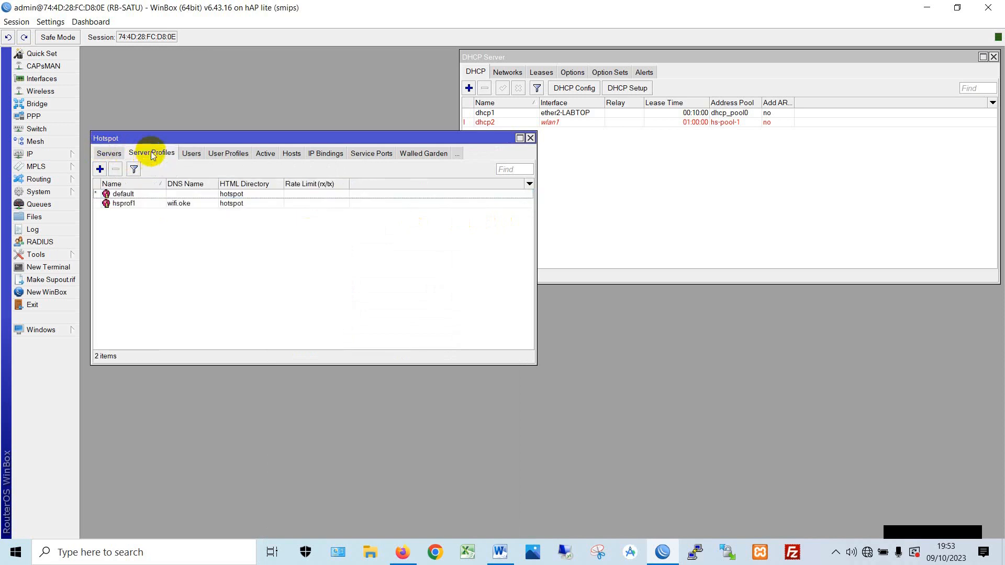
pyautogui.doubleClick(141, 204)
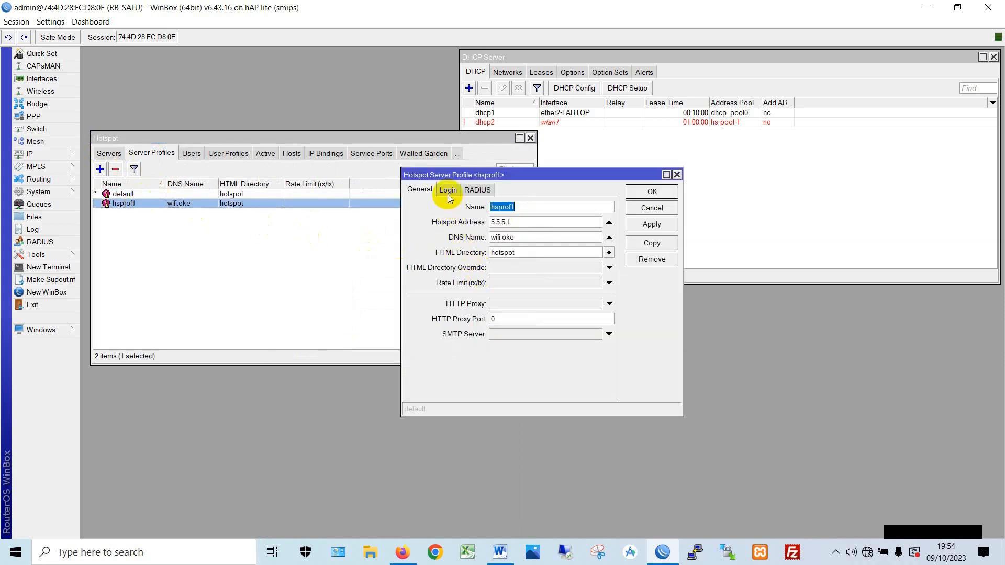
pyautogui.moveTo(457, 175); pyautogui.dragTo(276, 217)
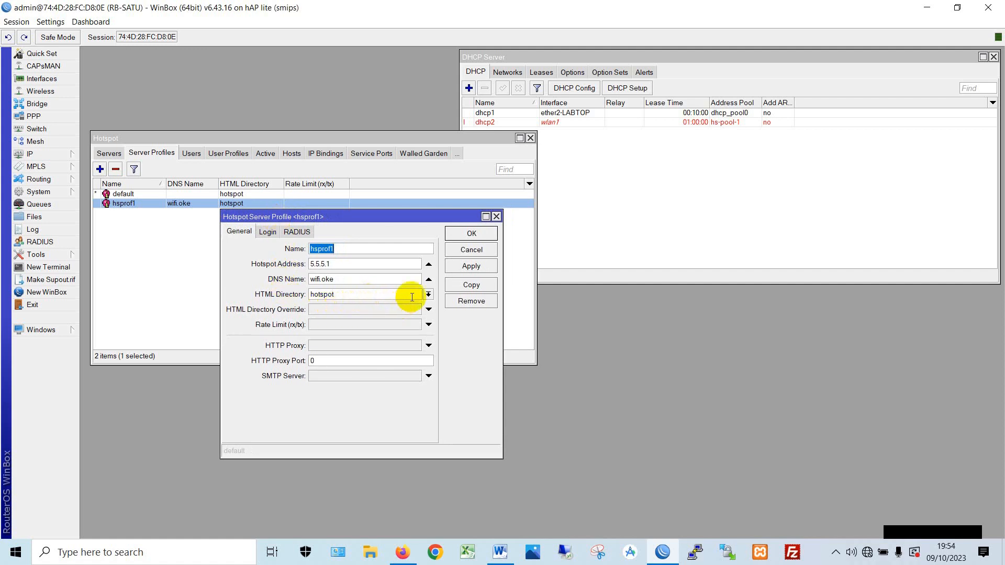
pyautogui.click(269, 232)
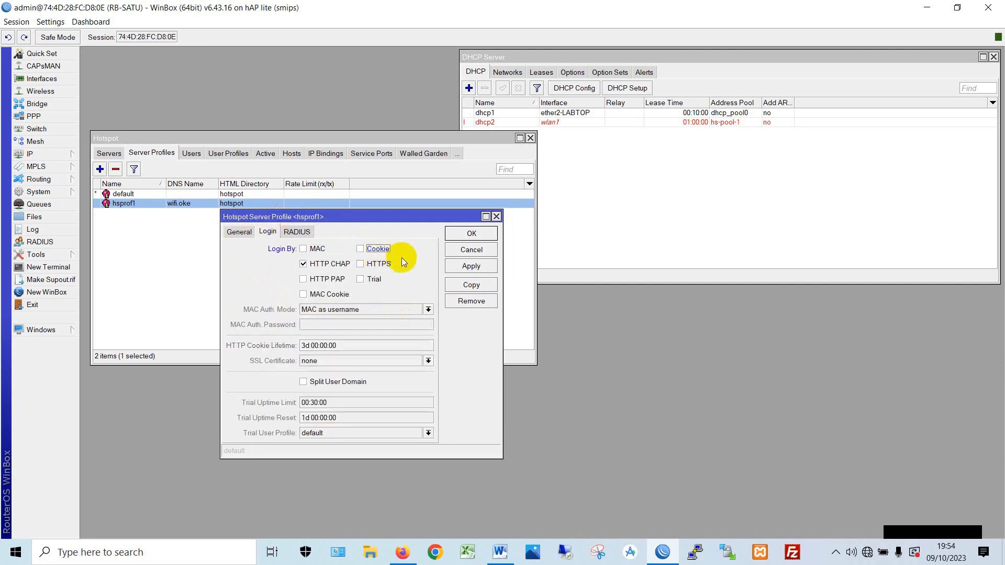
pyautogui.click(372, 281)
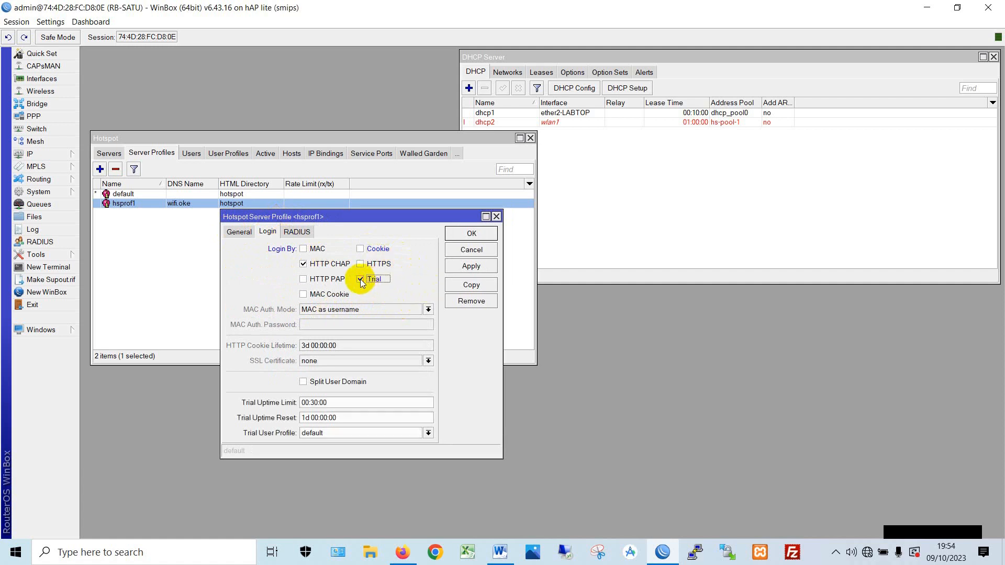
# - Set the trial uptime limit to 00:05:00, keep default as trial user profile, and save
pyautogui.click(315, 403)
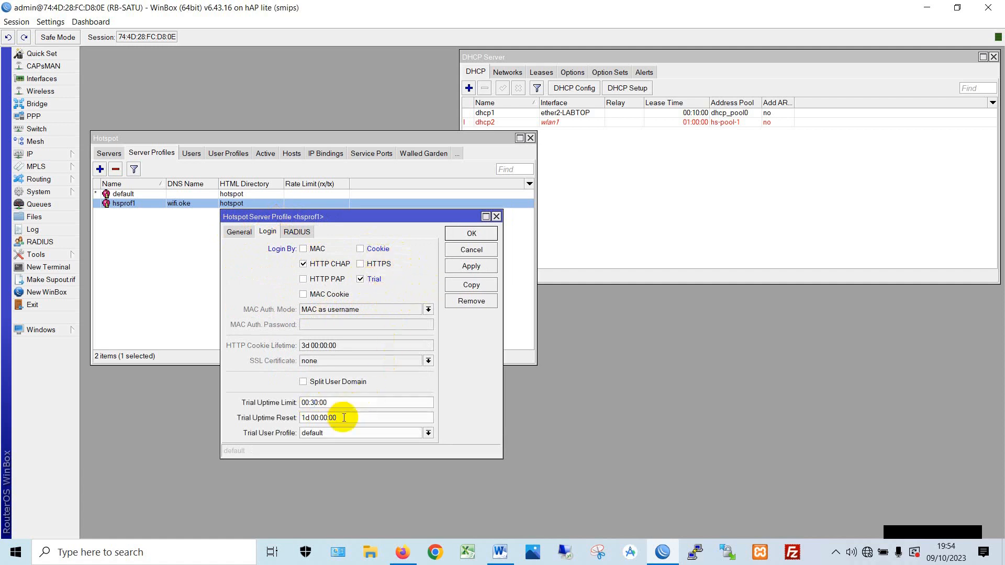
pyautogui.press('BackSpace')
pyautogui.press('BackSpace')
pyautogui.write('05')
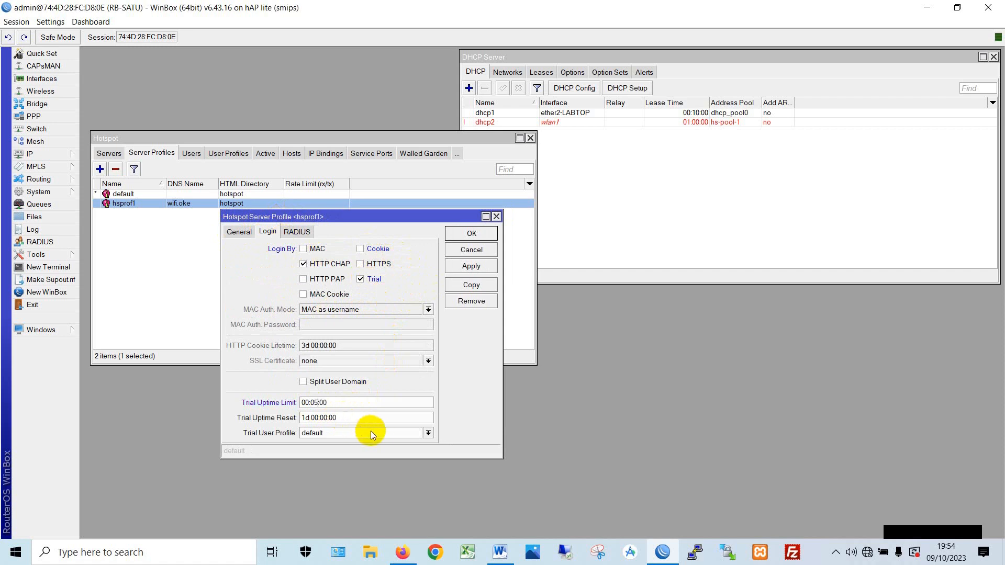
pyautogui.click(428, 434)
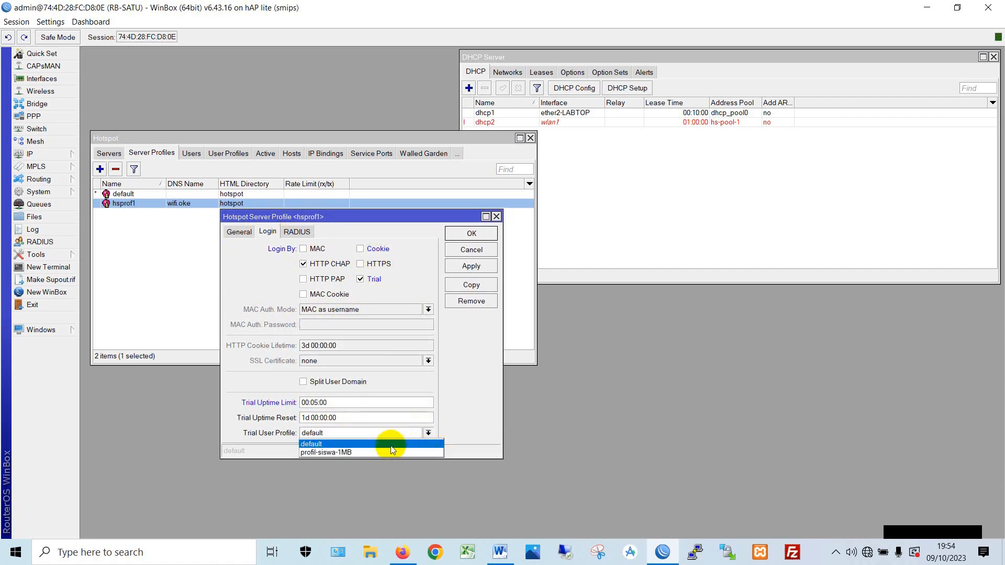
pyautogui.click(347, 443)
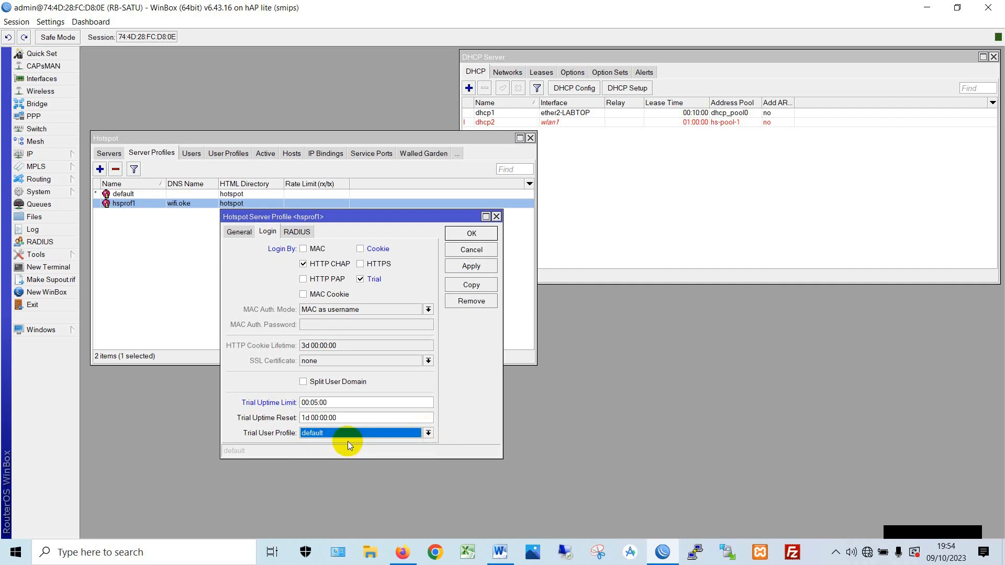
pyautogui.click(353, 434)
pyautogui.click(353, 433)
pyautogui.click(331, 435)
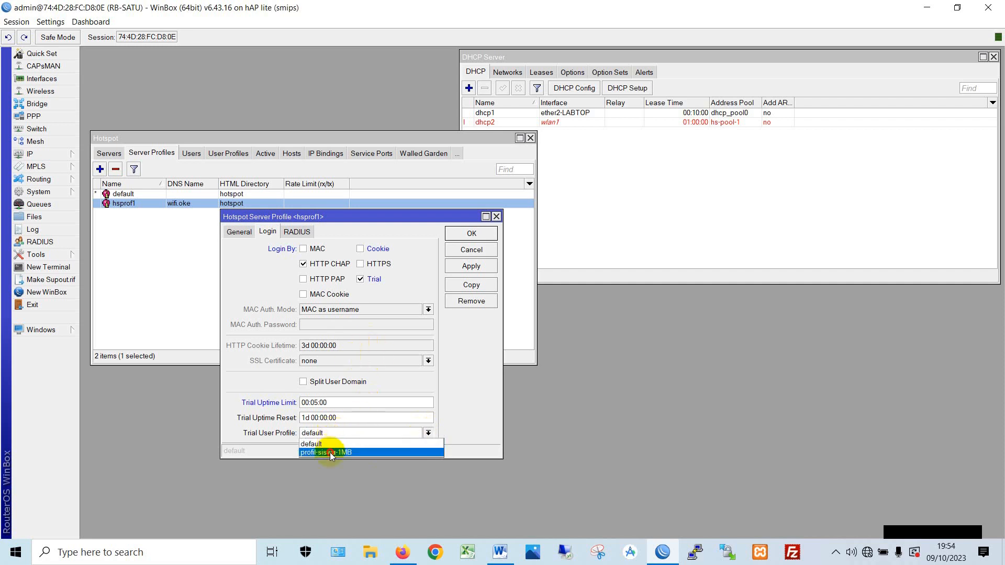
pyautogui.click(330, 452)
pyautogui.click(334, 436)
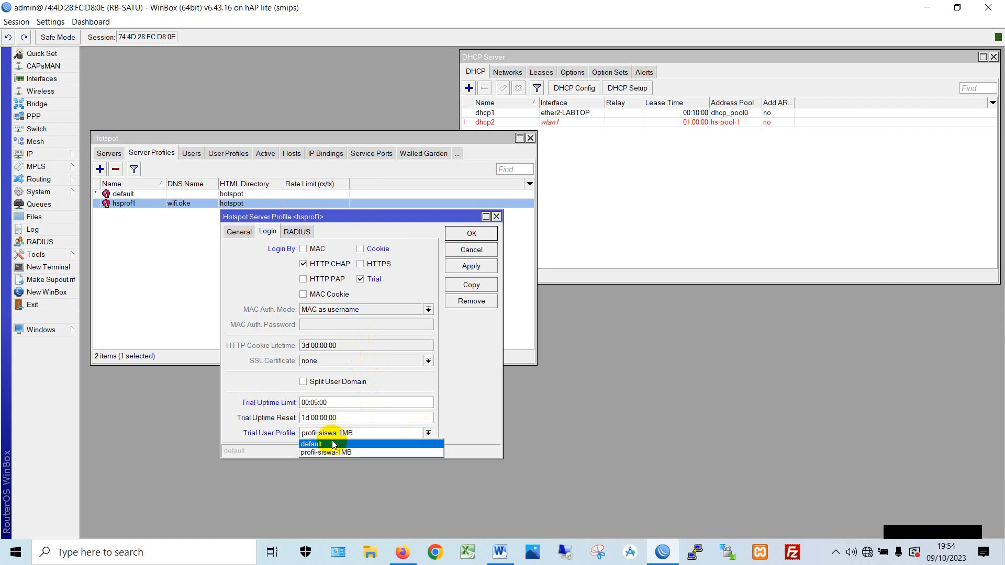
pyautogui.click(333, 445)
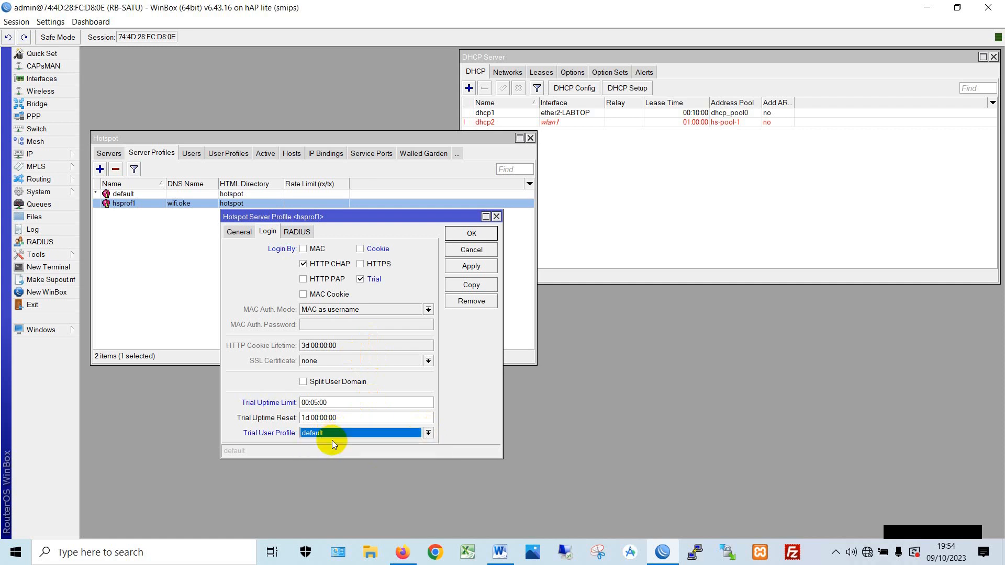
pyautogui.click(490, 266)
pyautogui.click(482, 233)
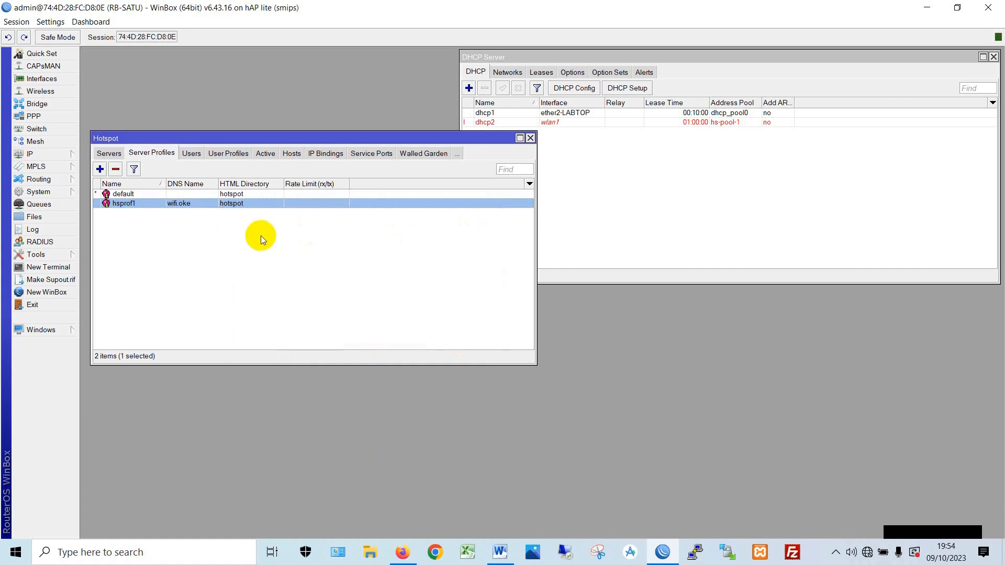
# - Reset user counters, add hotspot user siswa with a password, and unhide passwords
pyautogui.click(189, 156)
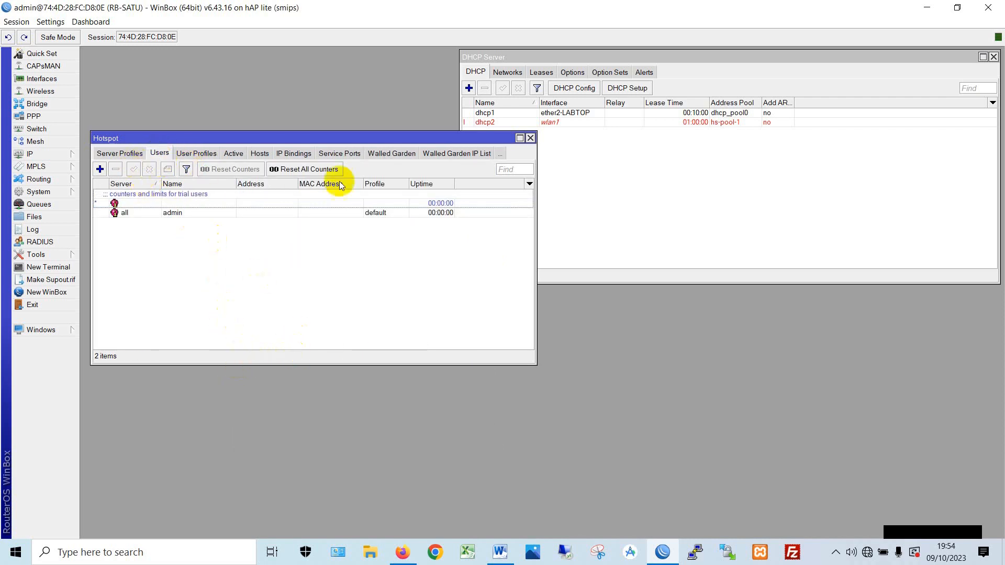
pyautogui.click(312, 169)
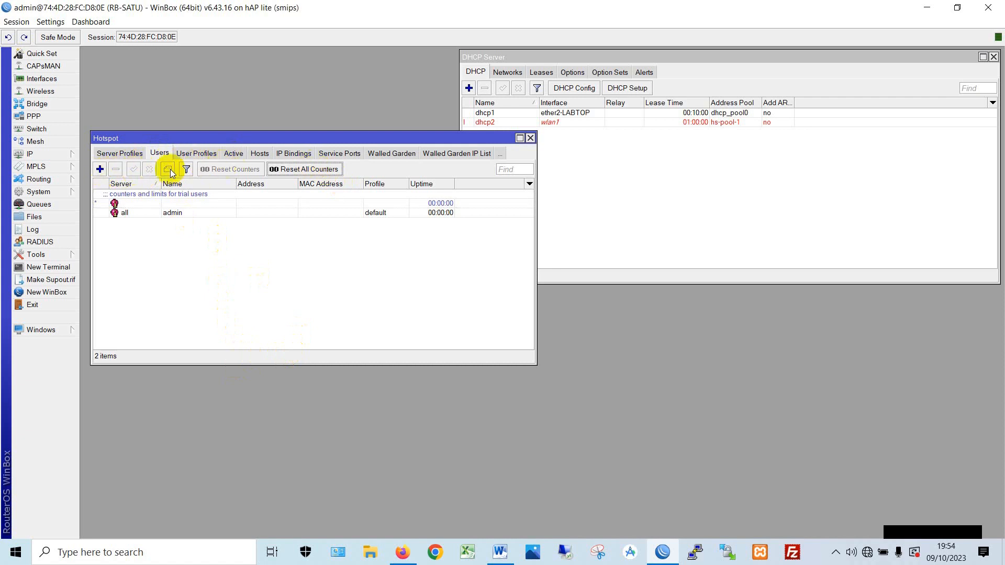
pyautogui.click(100, 169)
pyautogui.doubleClick(547, 255)
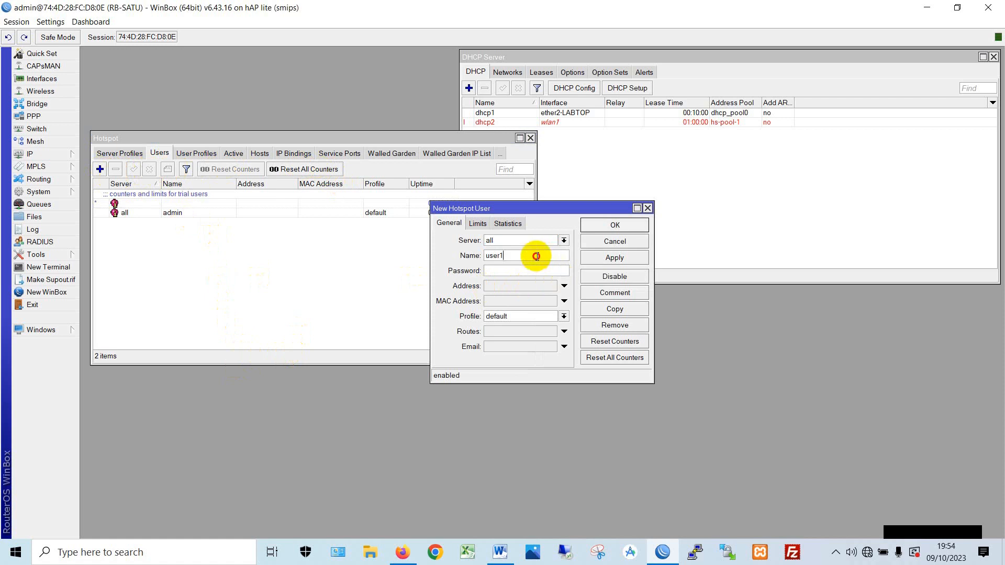
pyautogui.write('siswa')
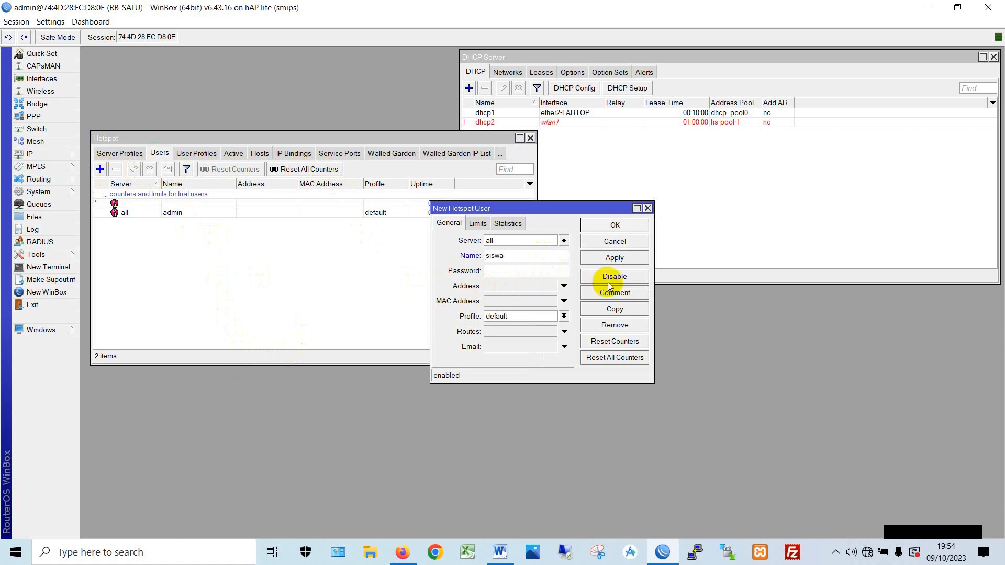
pyautogui.write('*****')
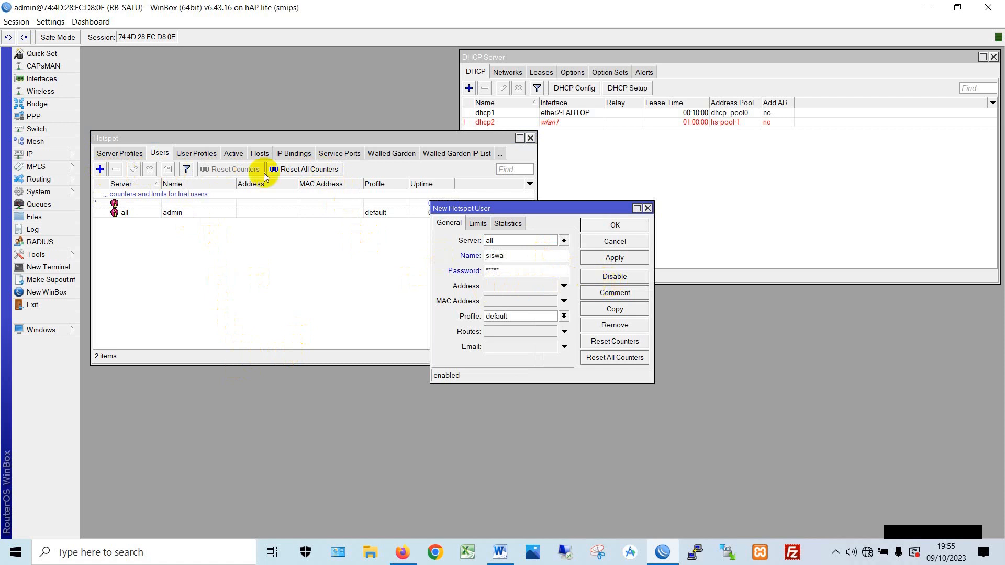
pyautogui.click(50, 22)
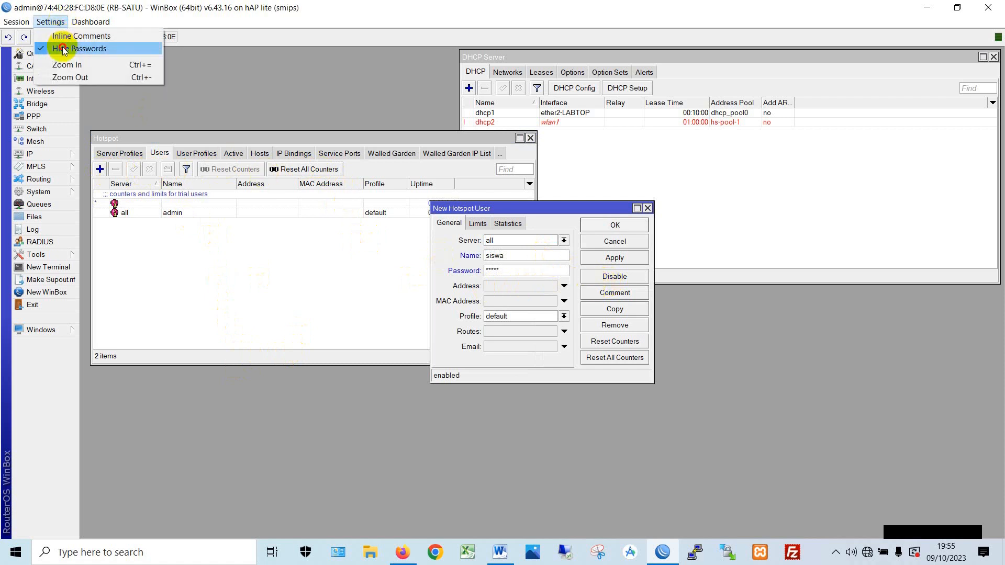
pyautogui.click(70, 48)
# - Set the user's server to all and profile to profil-siswa-1MB, then save
pyautogui.click(564, 241)
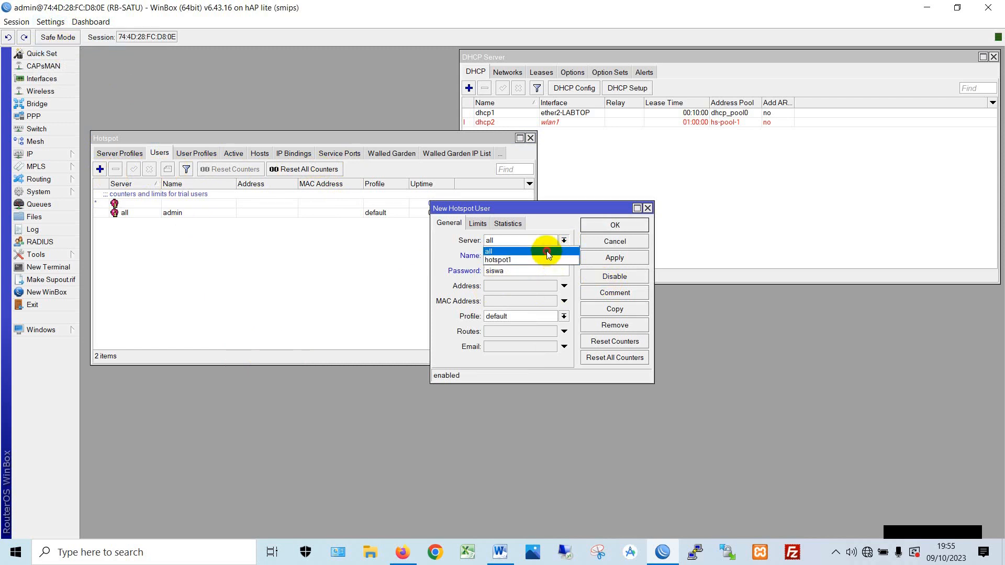
pyautogui.click(547, 255)
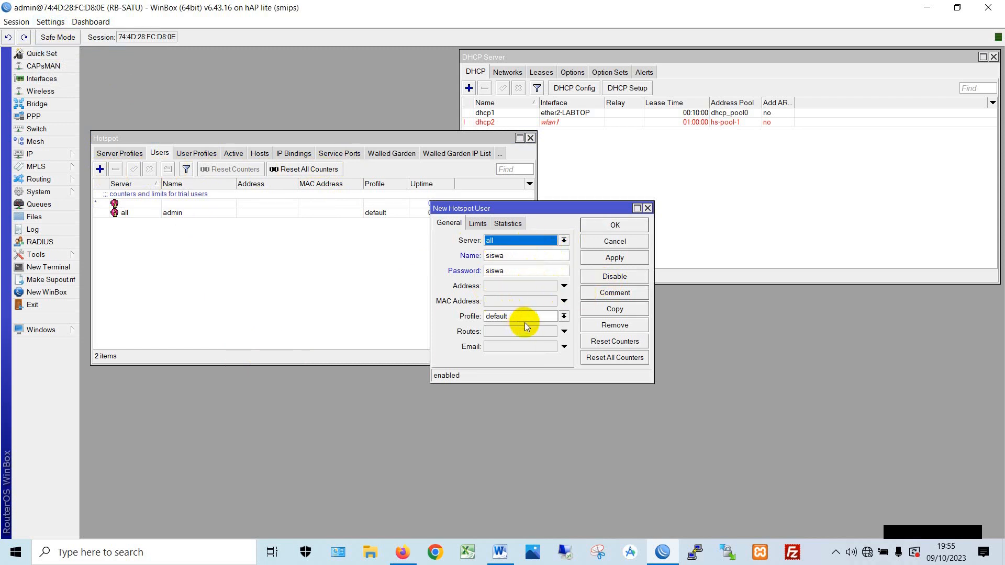
pyautogui.click(563, 316)
pyautogui.click(520, 335)
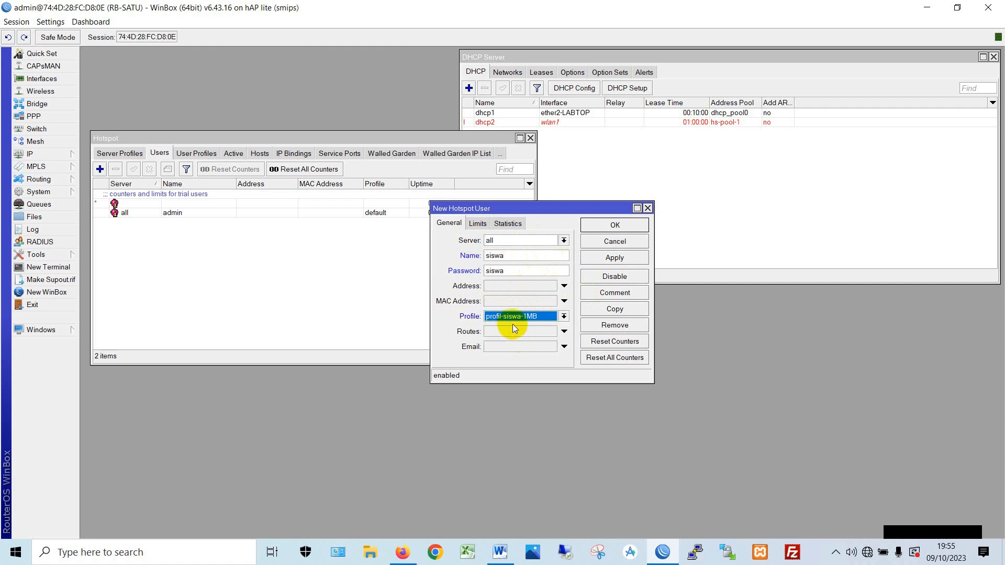
pyautogui.click(627, 259)
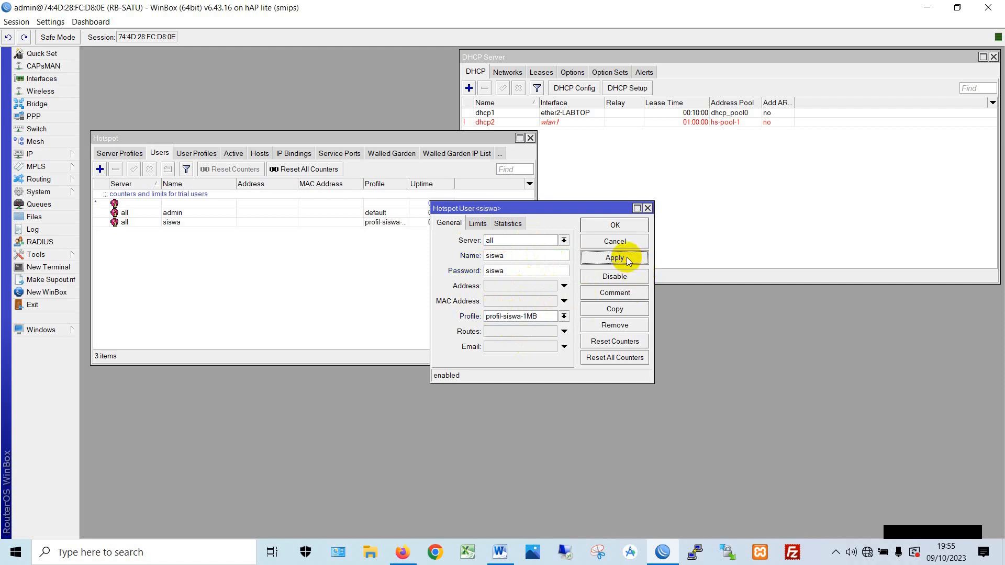
pyautogui.click(614, 227)
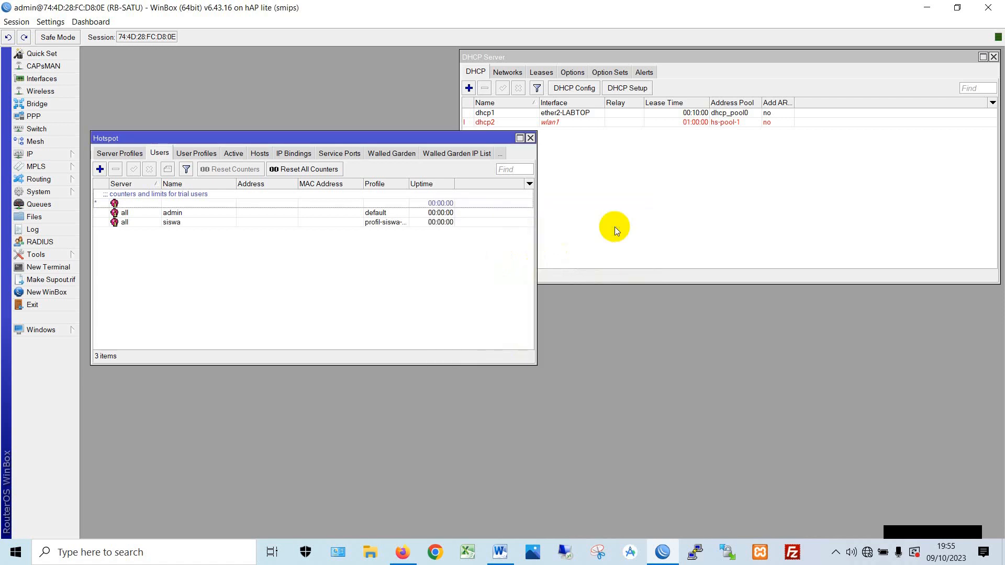
pyautogui.click(305, 169)
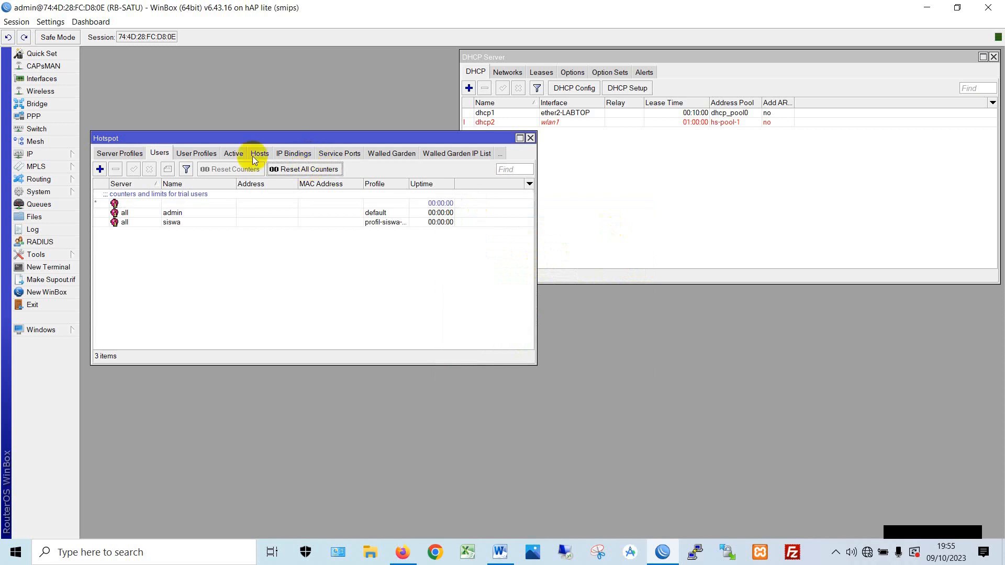
# - Close the Hotspot and DHCP Server windows and open wlan1's settings from Wireless
pyautogui.moveTo(217, 138)
pyautogui.mouseDown()
pyautogui.moveTo(249, 143)
pyautogui.moveTo(231, 141)
pyautogui.moveTo(231, 126)
pyautogui.mouseUp()
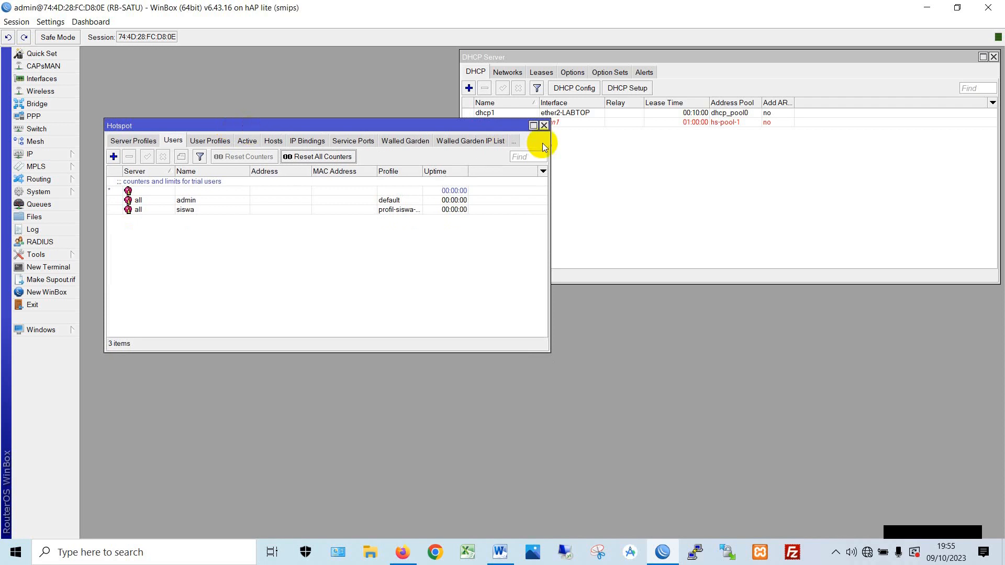
pyautogui.click(544, 125)
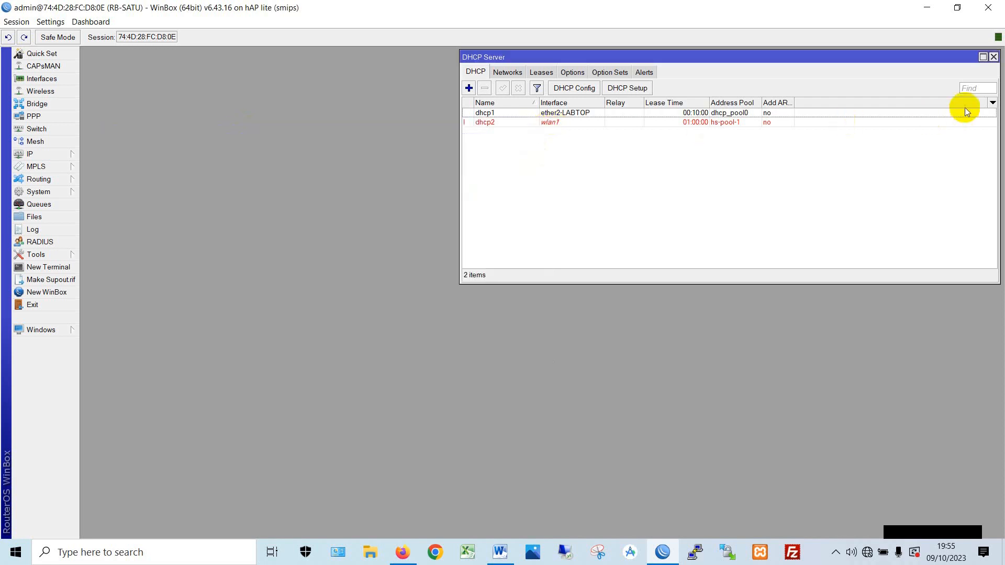
pyautogui.click(994, 57)
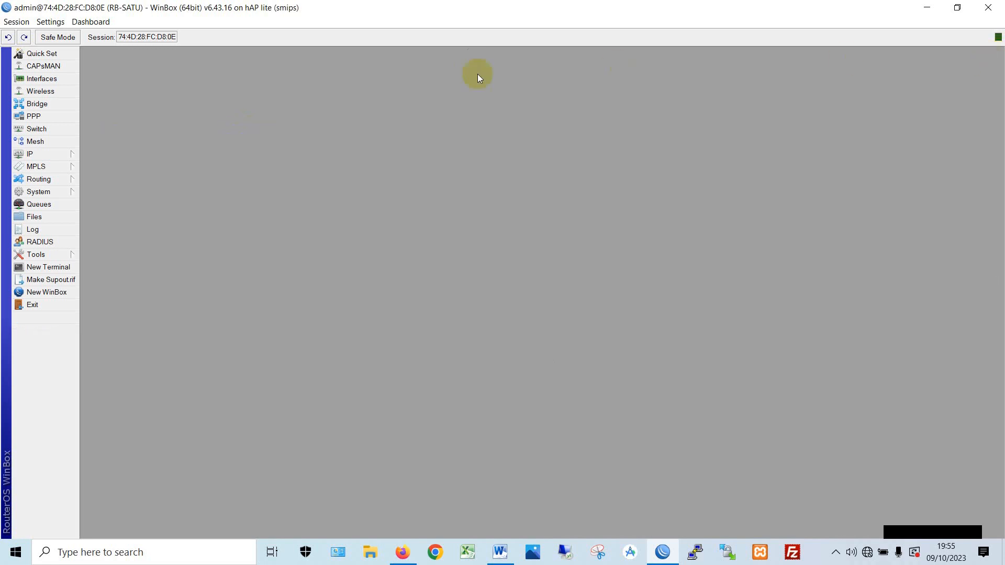
pyautogui.click(37, 92)
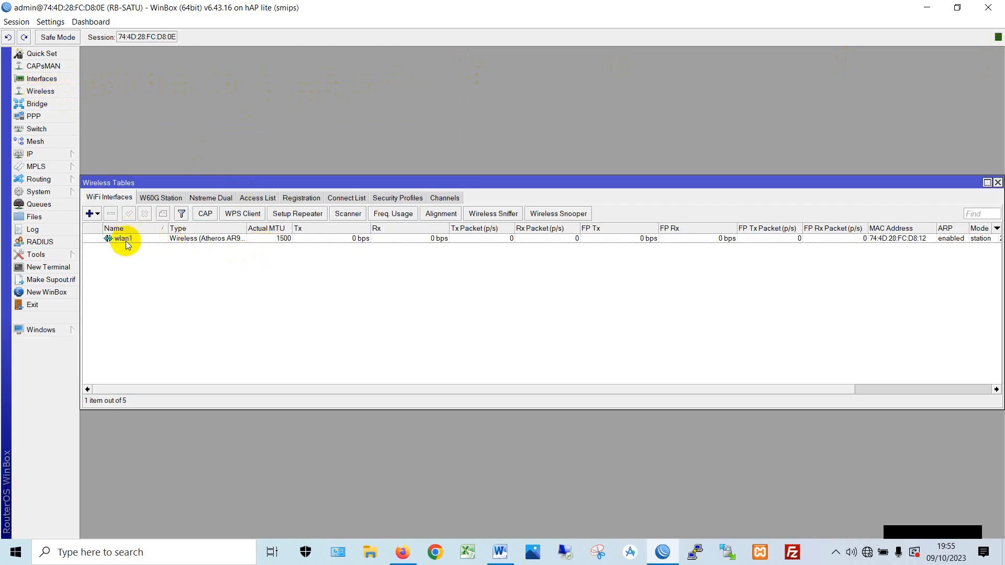
pyautogui.doubleClick(126, 240)
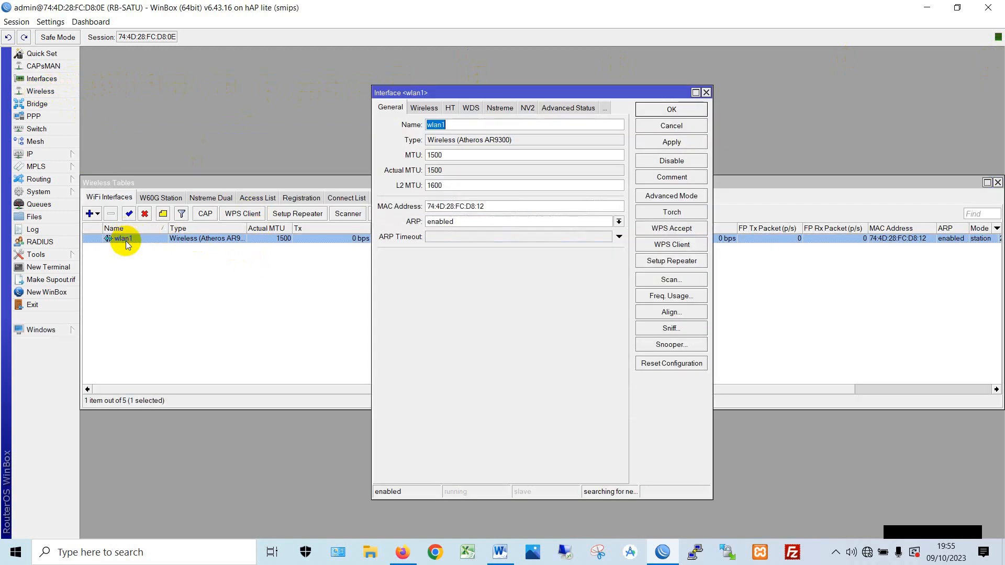
pyautogui.click(680, 125)
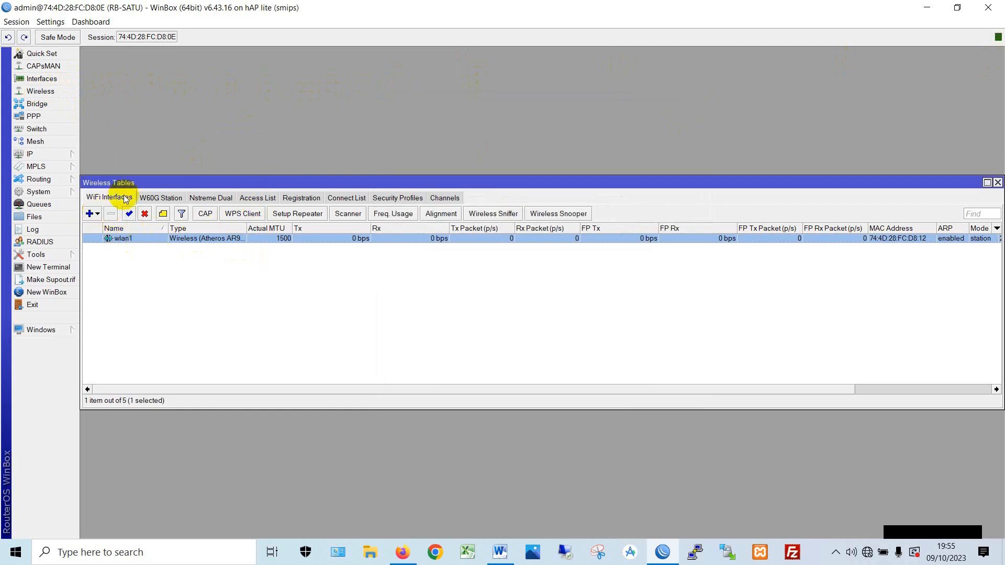
pyautogui.click(100, 241)
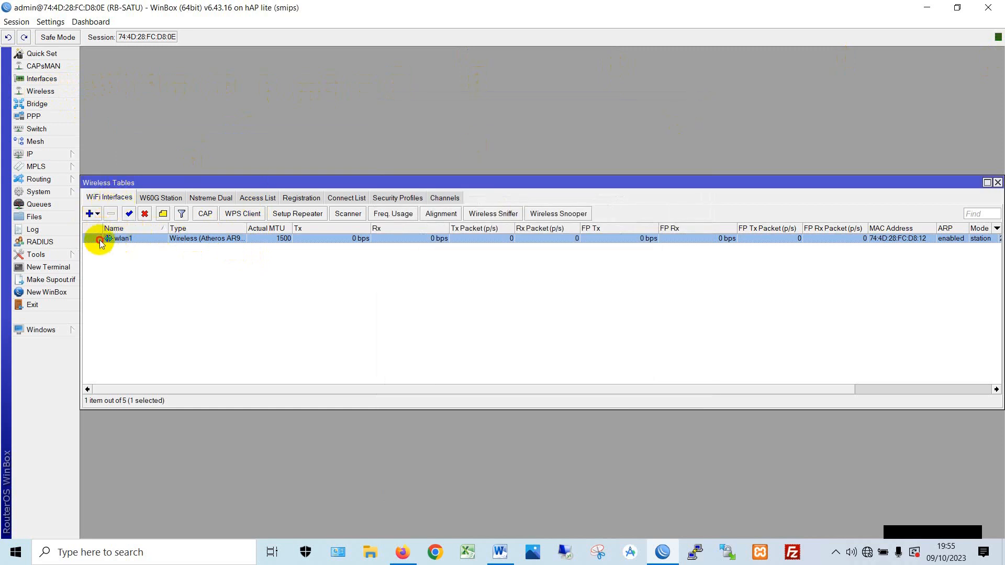
pyautogui.doubleClick(101, 240)
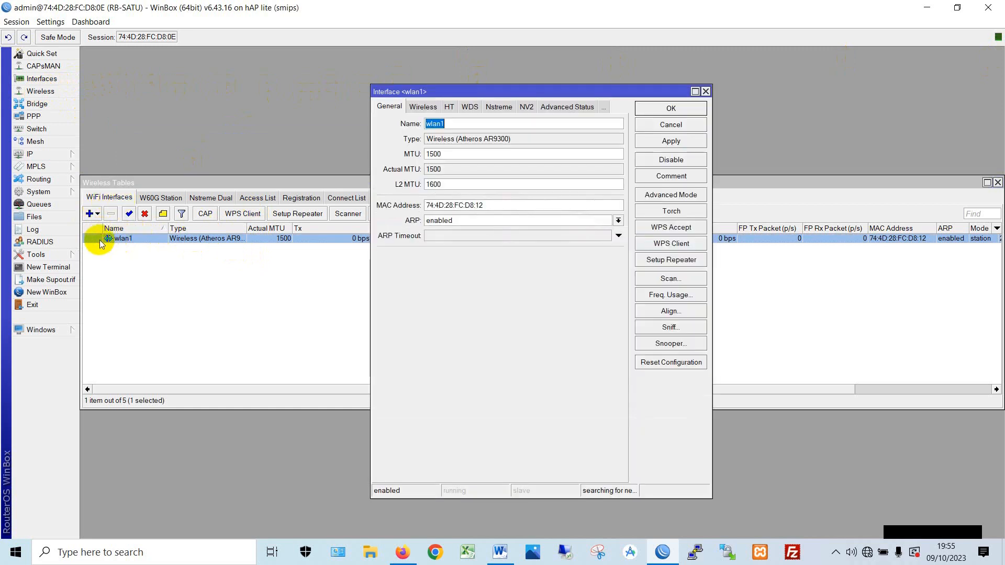
# - Set wlan1 to ap bridge mode with SSID wifi.anda, apply, and close the wireless table
pyautogui.click(421, 112)
pyautogui.click(516, 124)
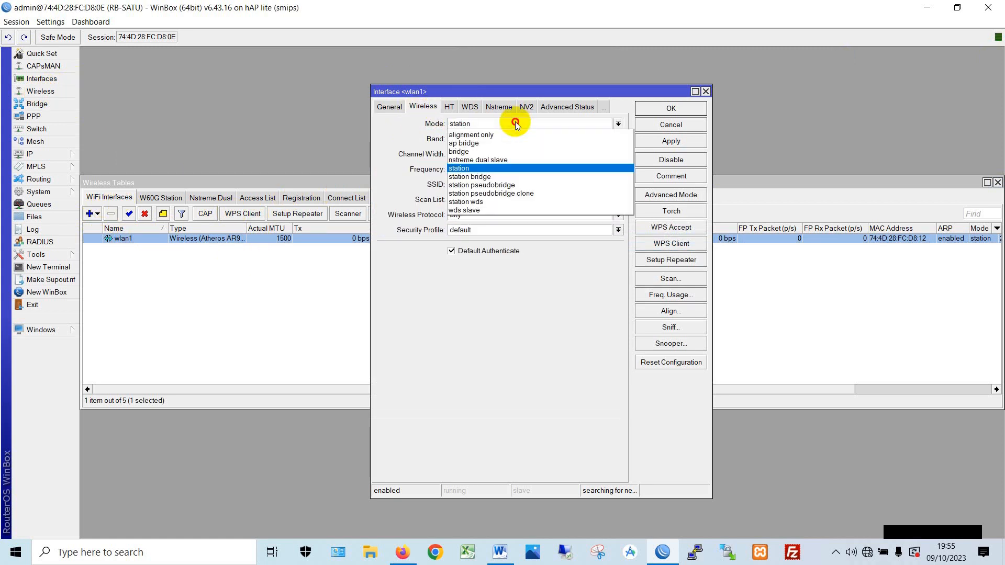
pyautogui.click(502, 144)
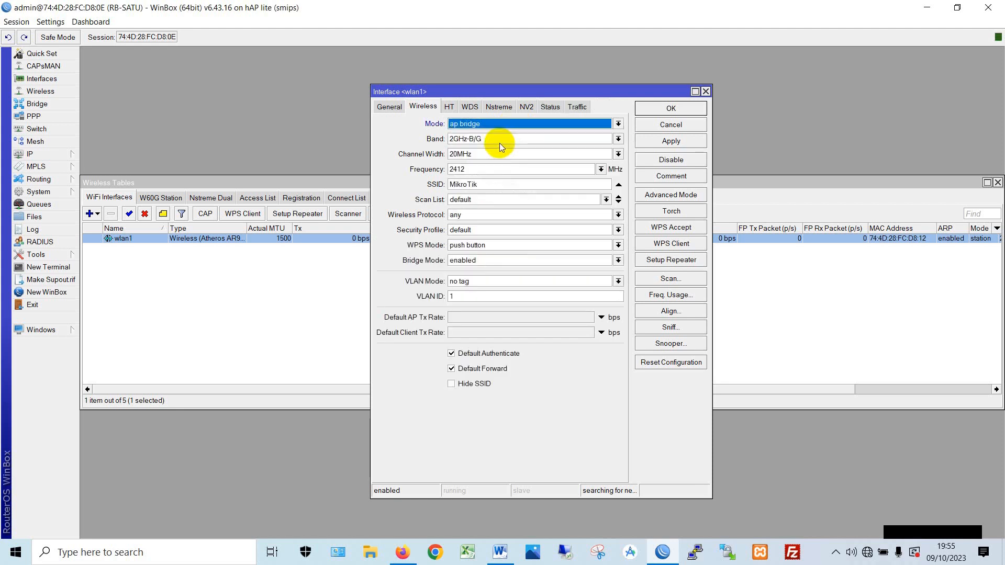
pyautogui.doubleClick(538, 184)
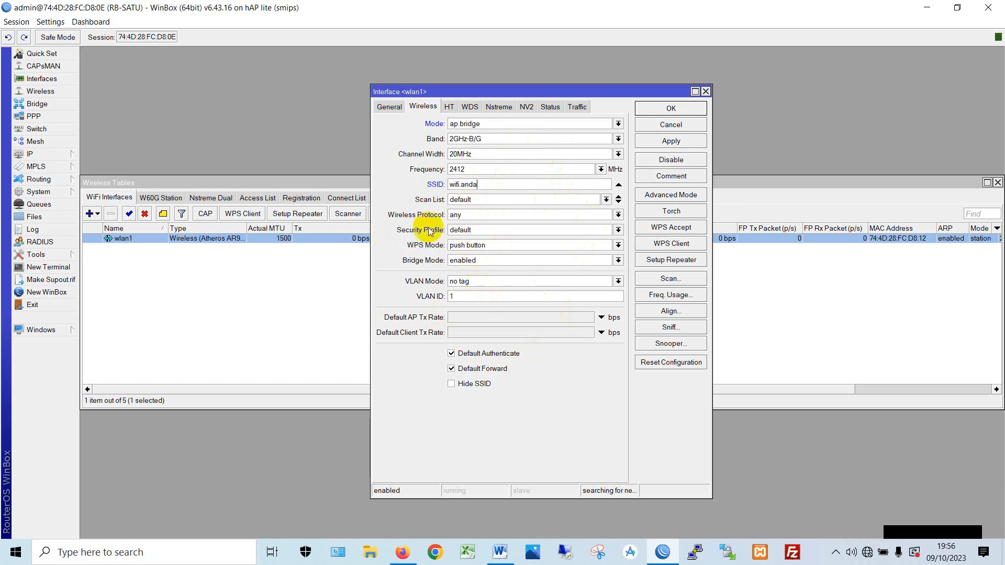
pyautogui.click(696, 141)
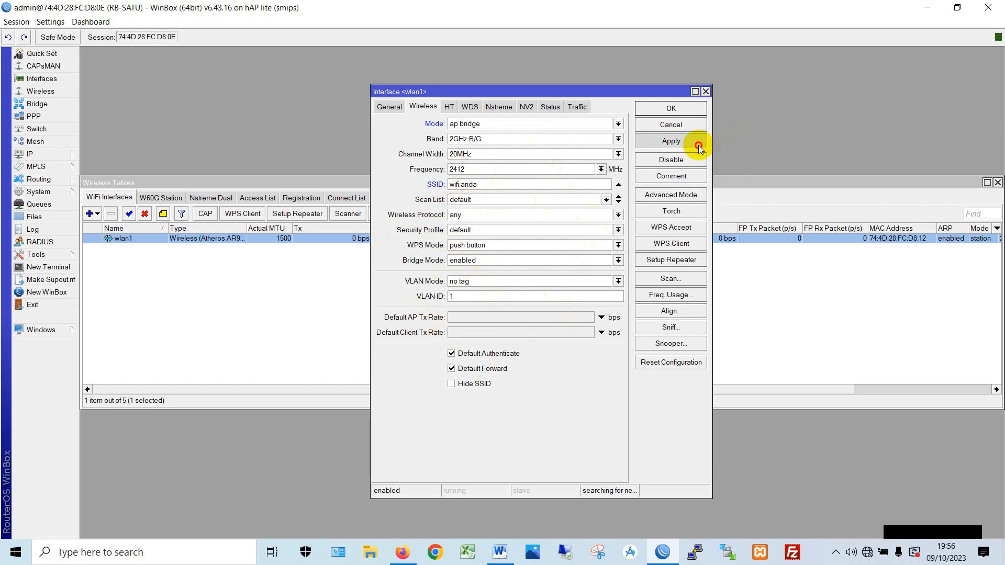
pyautogui.click(685, 112)
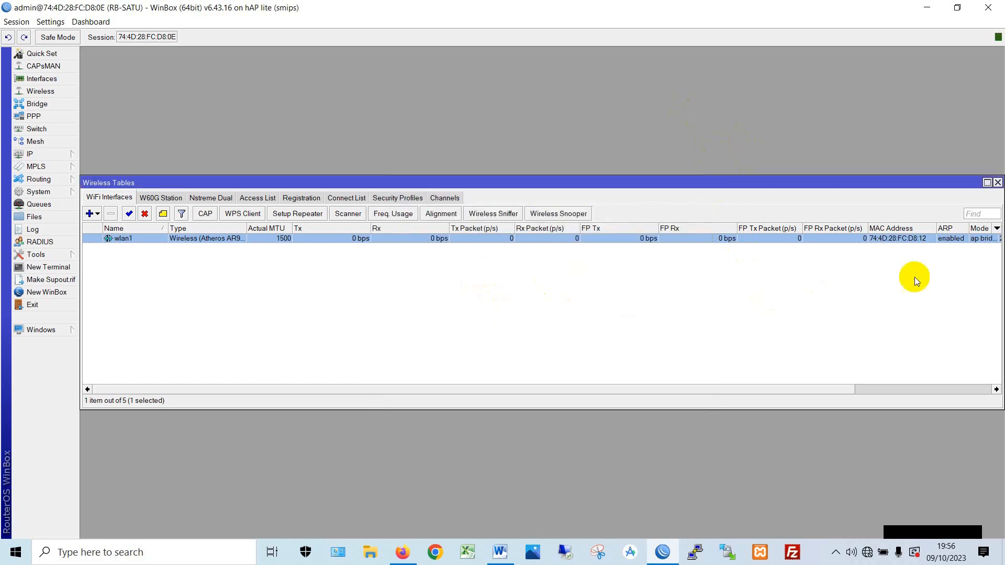
pyautogui.click(997, 183)
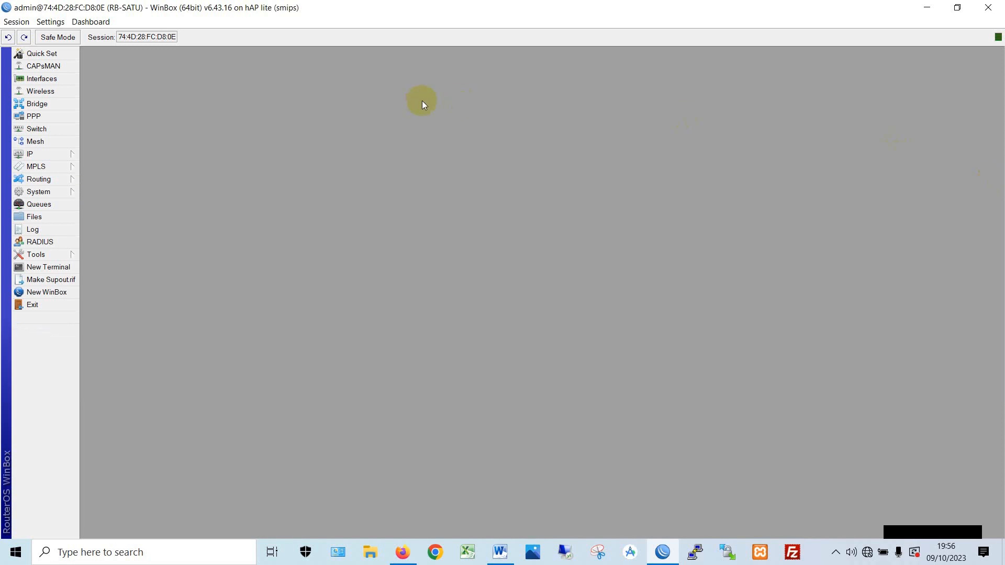
# - Show the DHCP Server Leases list with the client bound to 192.168.2.2 via dhcp1
pyautogui.click(24, 154)
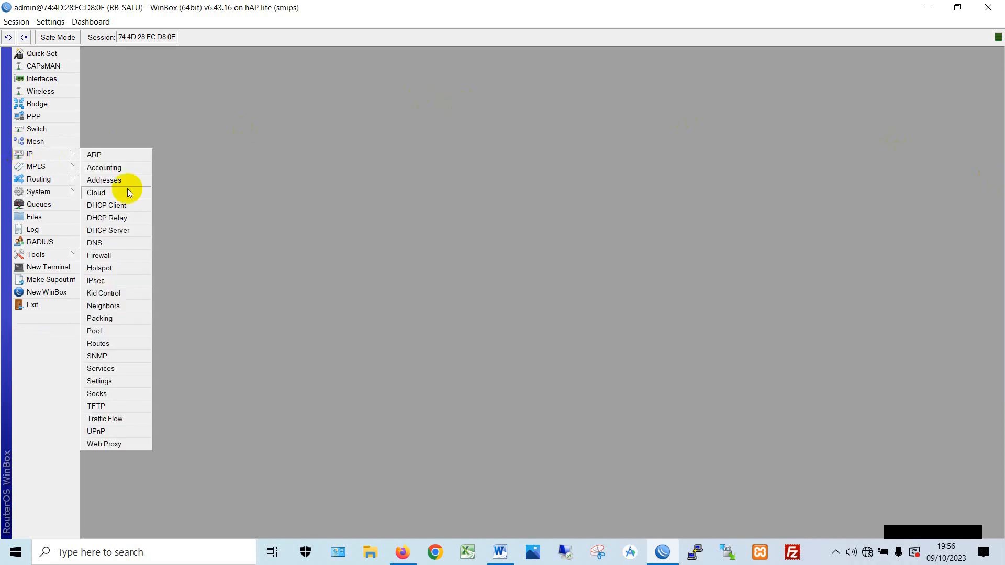
pyautogui.click(135, 238)
pyautogui.moveTo(548, 65); pyautogui.dragTo(298, 66)
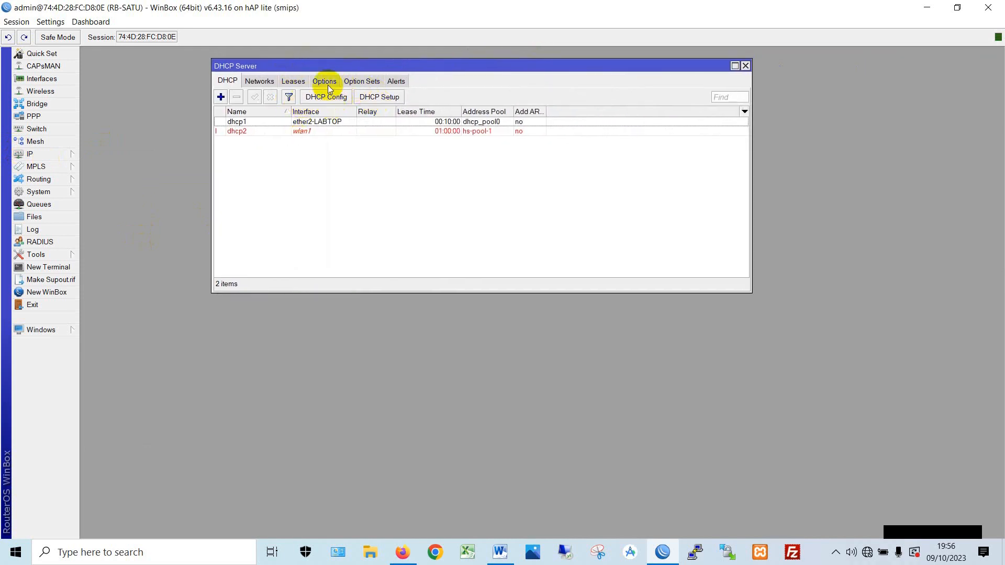
pyautogui.click(307, 84)
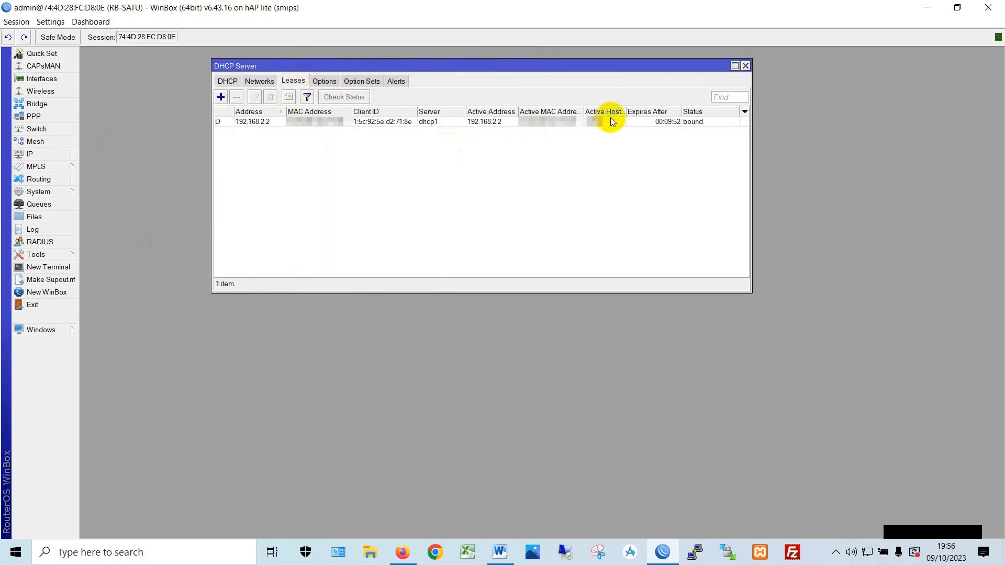
pyautogui.moveTo(626, 111)
pyautogui.mouseDown()
pyautogui.moveTo(607, 112)
pyautogui.moveTo(615, 112)
pyautogui.mouseUp()
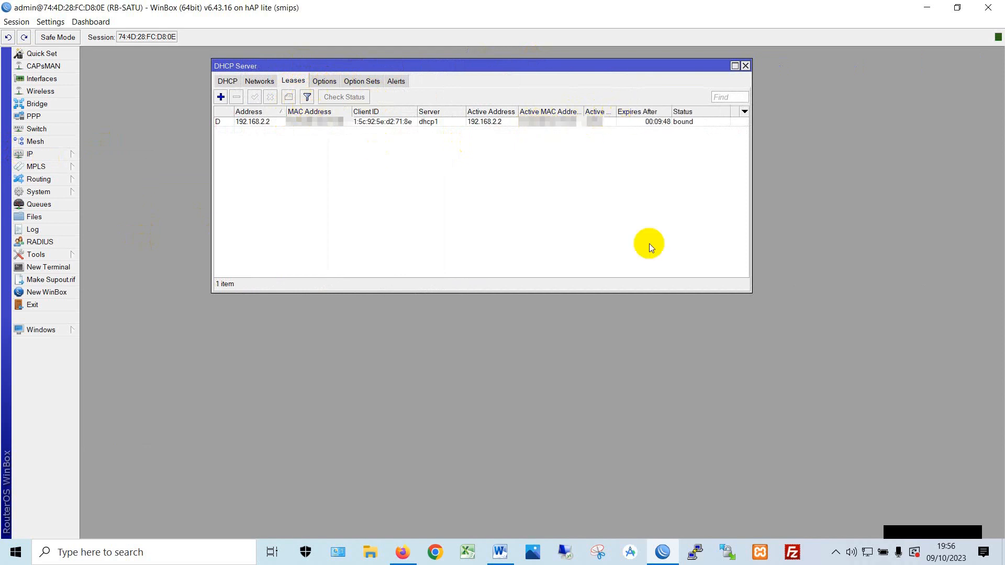
# - Turn Wi-Fi off and open the network adapter list from the Network 6 Ethernet settings
pyautogui.click(869, 559)
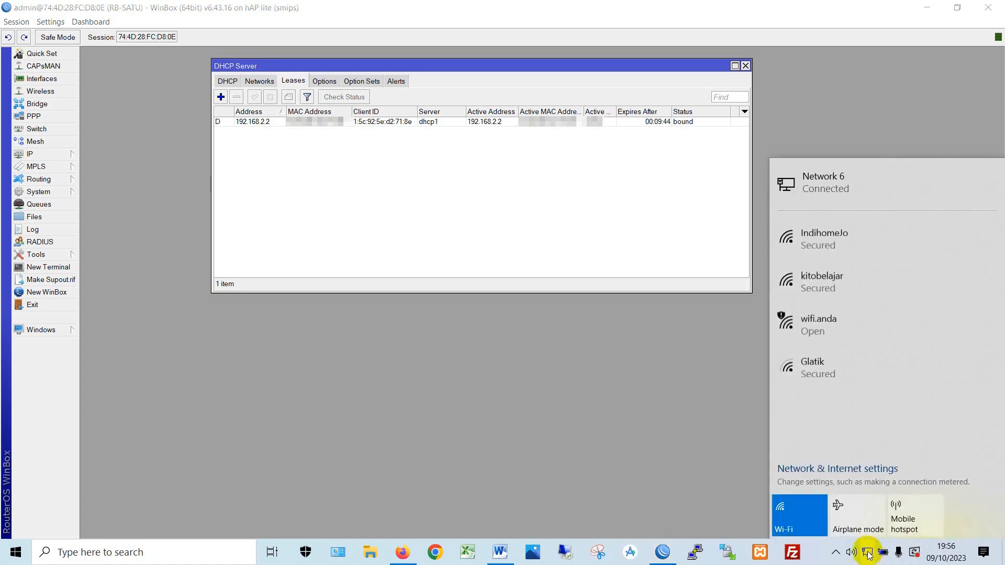
pyautogui.click(780, 507)
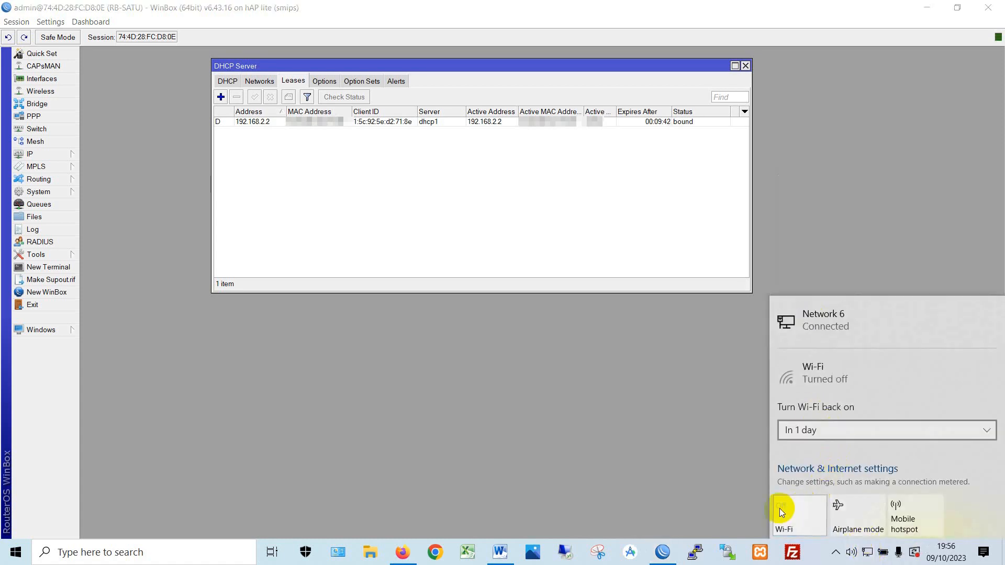
pyautogui.click(820, 323)
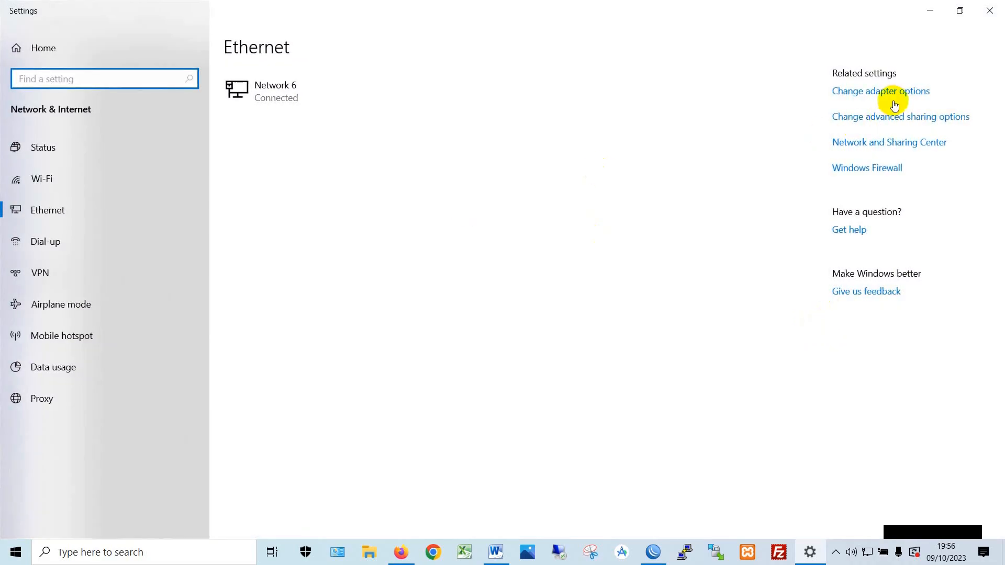
pyautogui.click(888, 94)
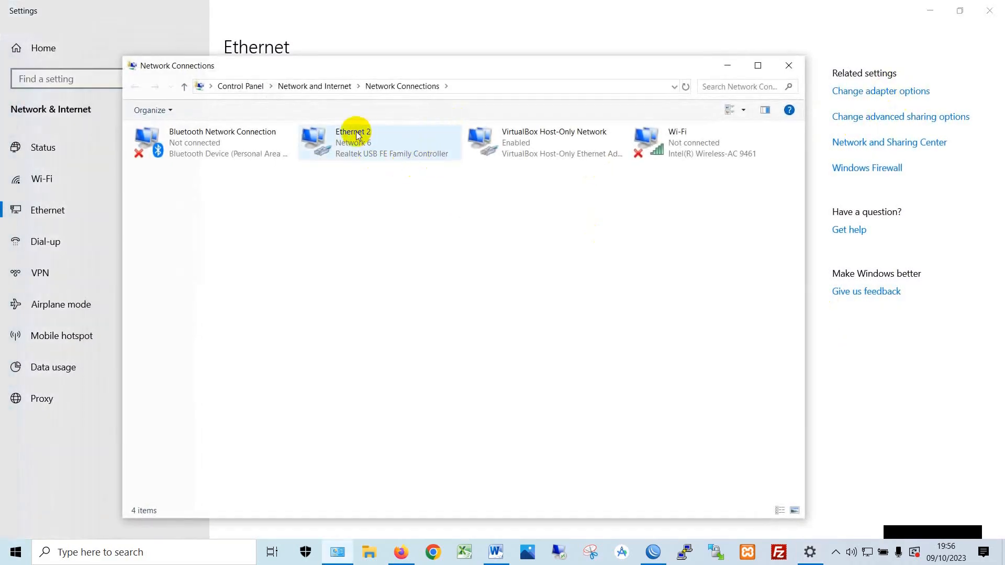
# - Check Ethernet 2's details (IPv4 192.168.2.2, gateway 192.168.2.1), then close everything
pyautogui.click(353, 137)
pyautogui.rightClick(360, 141)
pyautogui.click(393, 163)
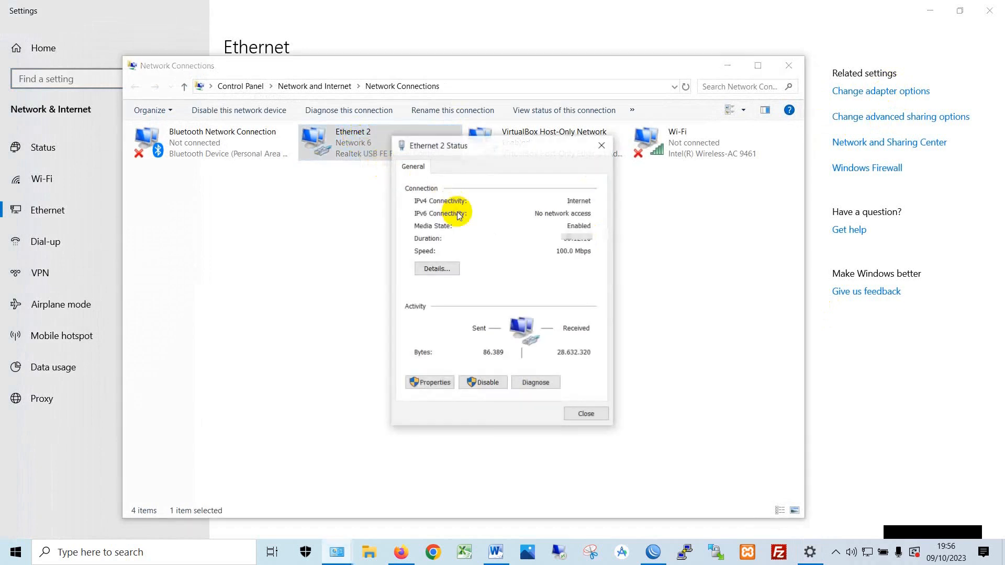
pyautogui.click(434, 267)
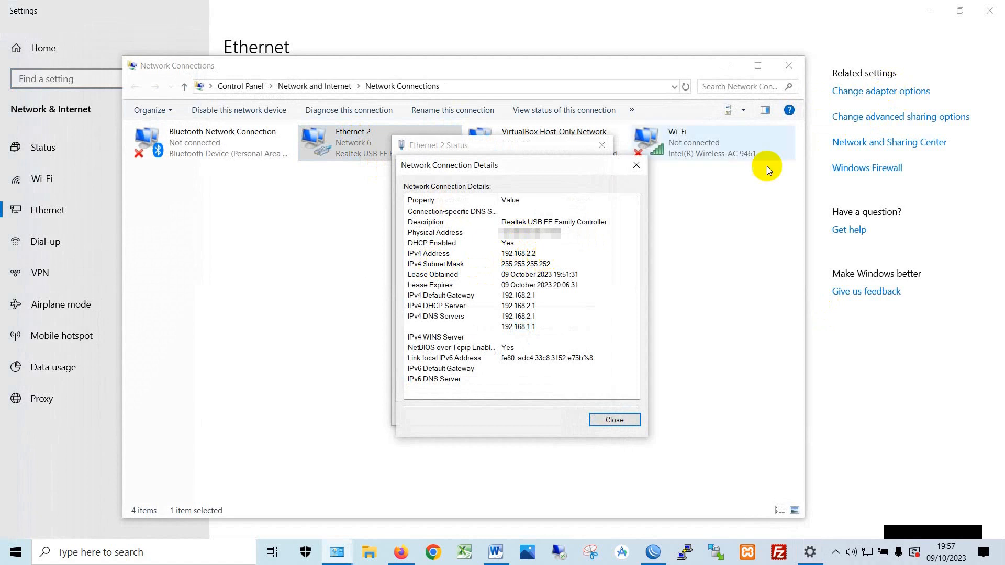
pyautogui.click(792, 70)
pyautogui.click(991, 10)
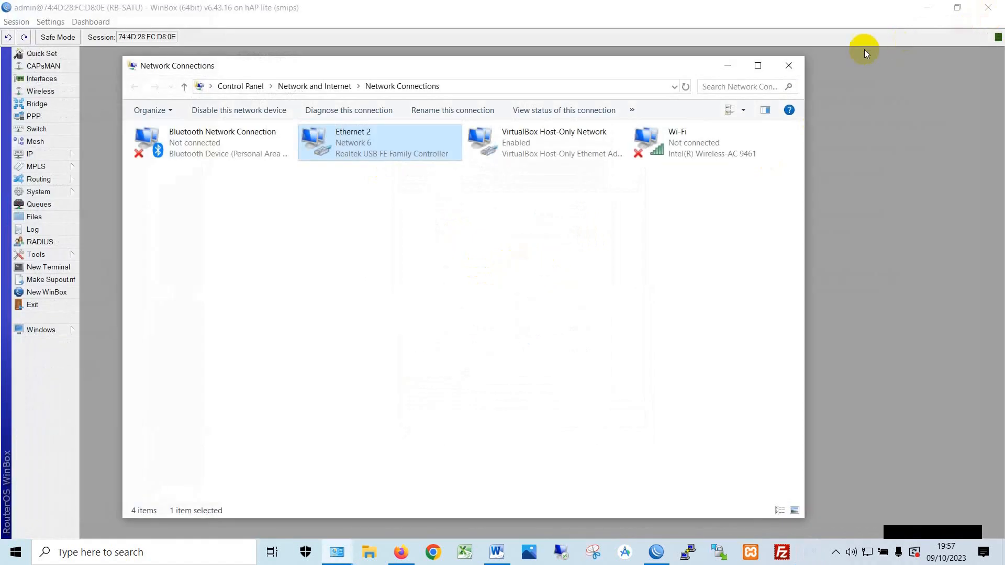
# - Open IP > Addresses and select the 192.168.2.1/30 entry on ether2-LABTOP
pyautogui.moveTo(657, 67); pyautogui.dragTo(769, 69)
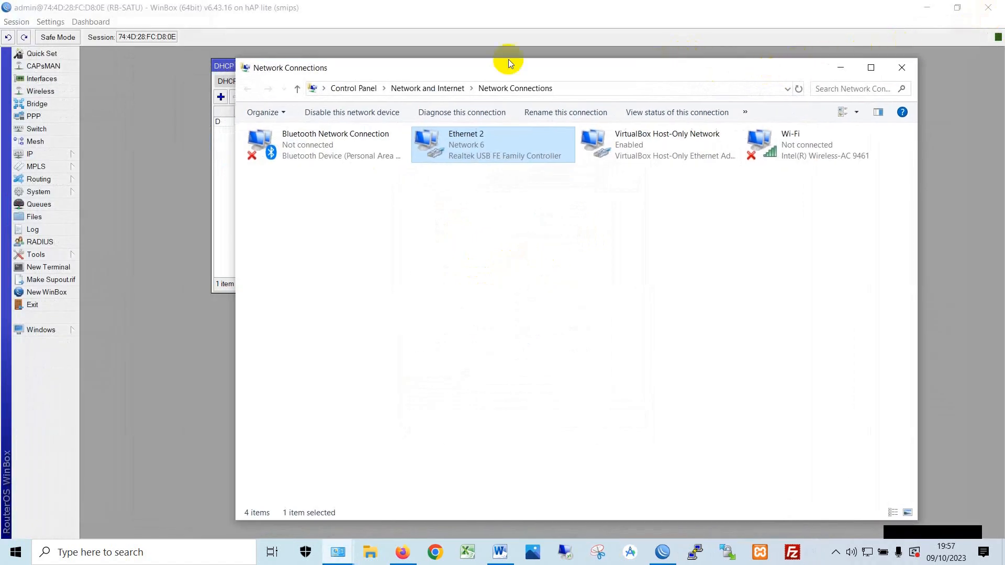
pyautogui.click(43, 156)
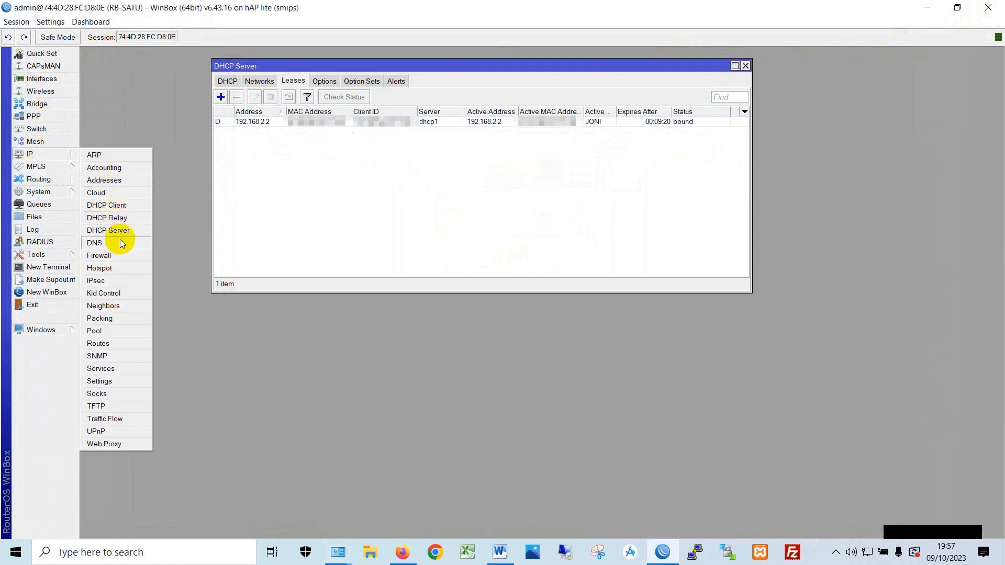
pyautogui.click(105, 180)
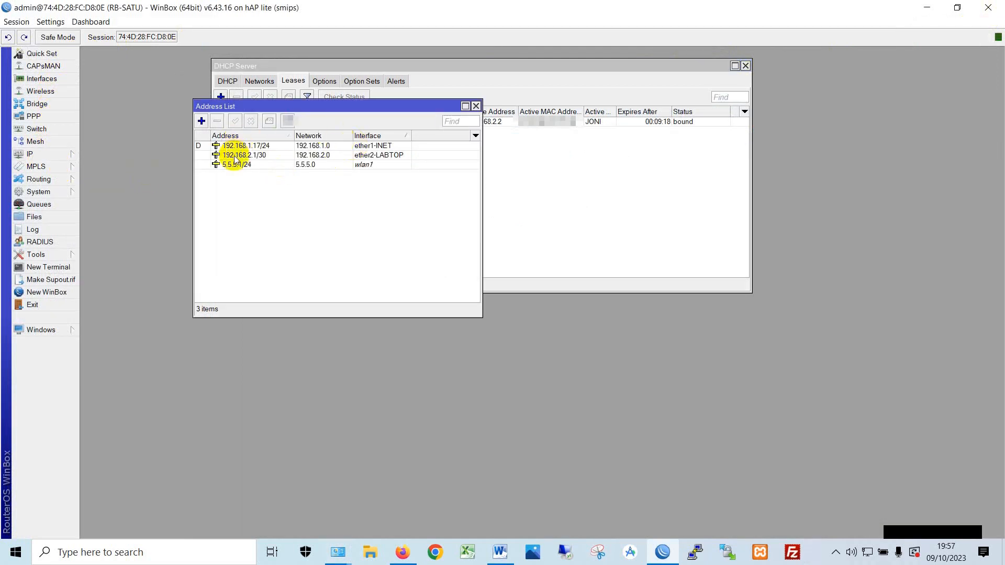
pyautogui.click(384, 156)
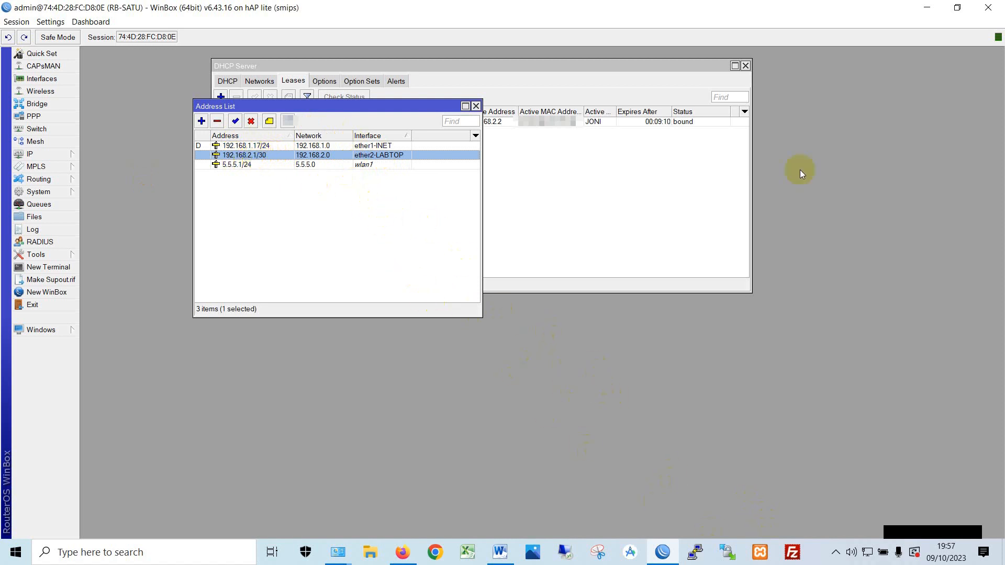
# - Close the DHCP Server and Address List windows and minimize WinBox
pyautogui.click(745, 65)
pyautogui.click(476, 106)
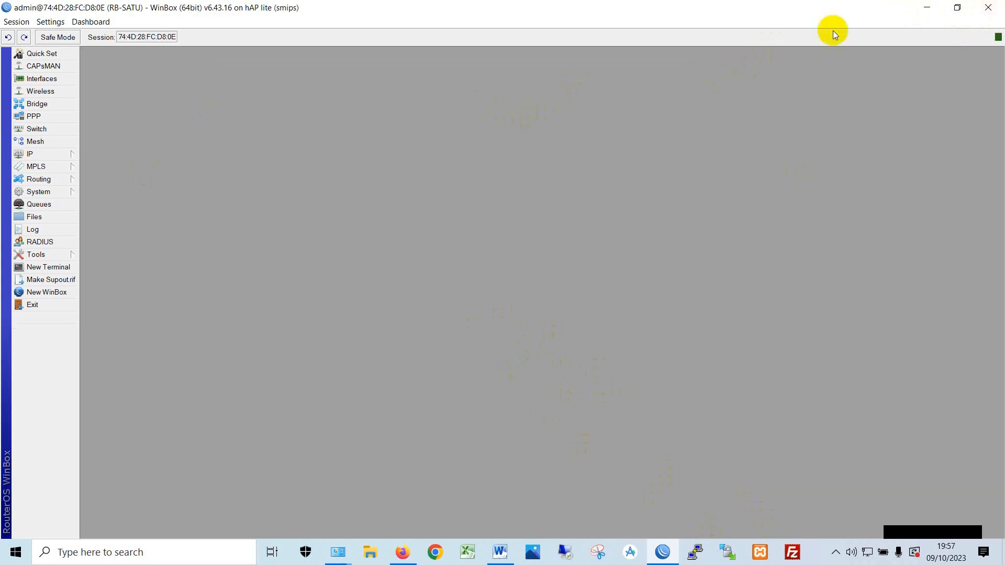
pyautogui.click(926, 8)
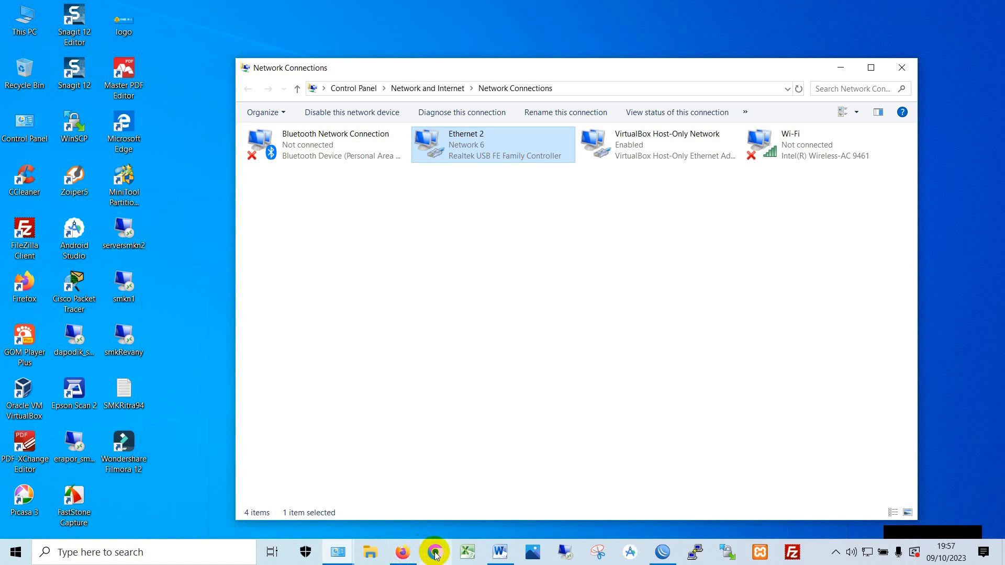
# - Search Google for 'google translate' in a Chrome guest window, then return to WinBox
pyautogui.click(435, 553)
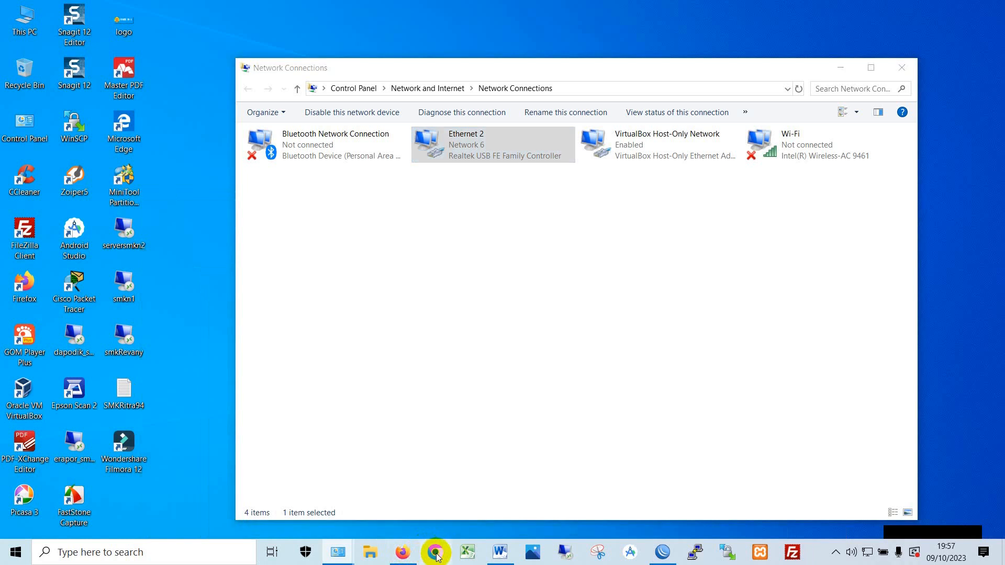
pyautogui.click(226, 492)
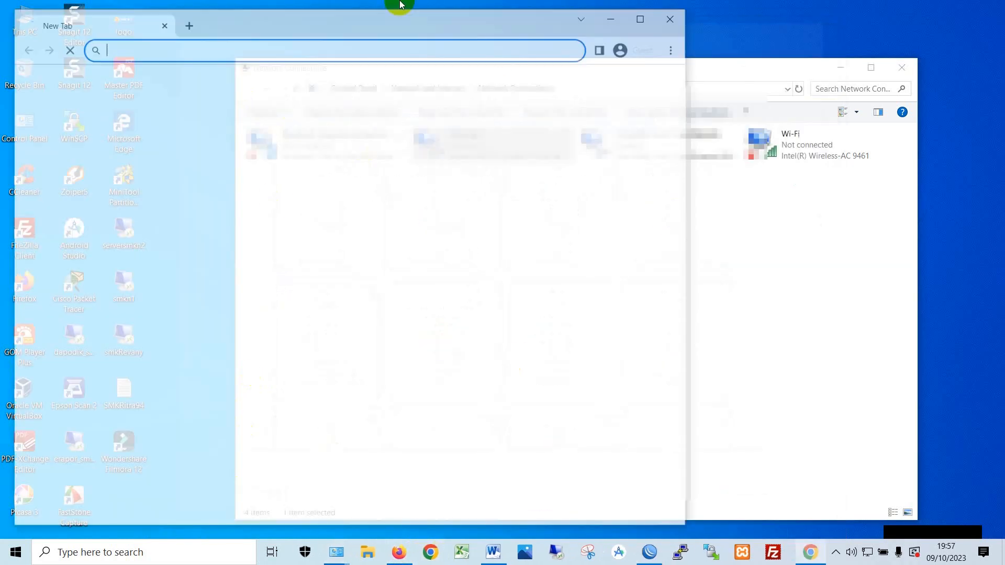
pyautogui.write('xgo')
pyautogui.press('BackSpace')
pyautogui.press('BackSpace')
pyautogui.press('BackSpace')
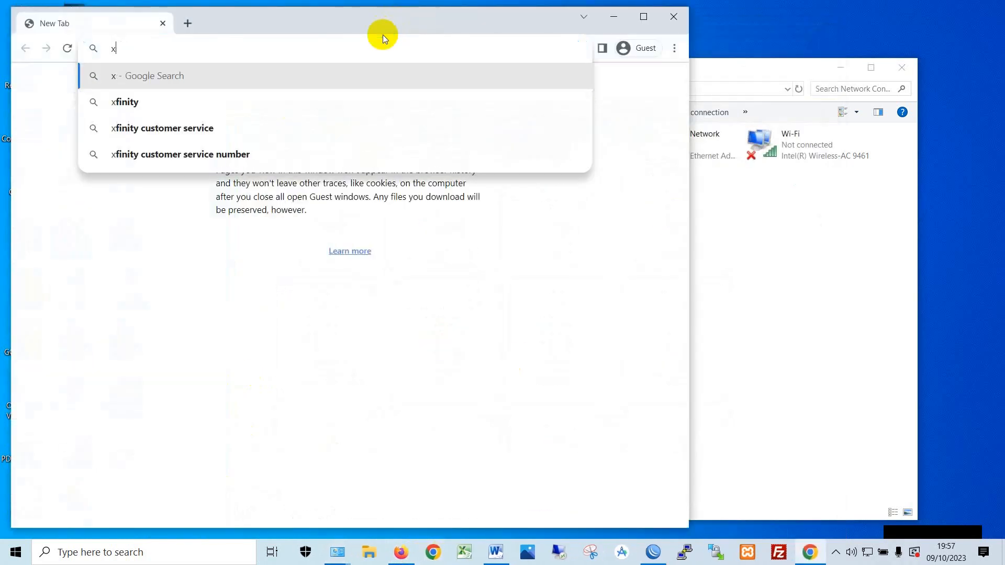
pyautogui.write('goo')
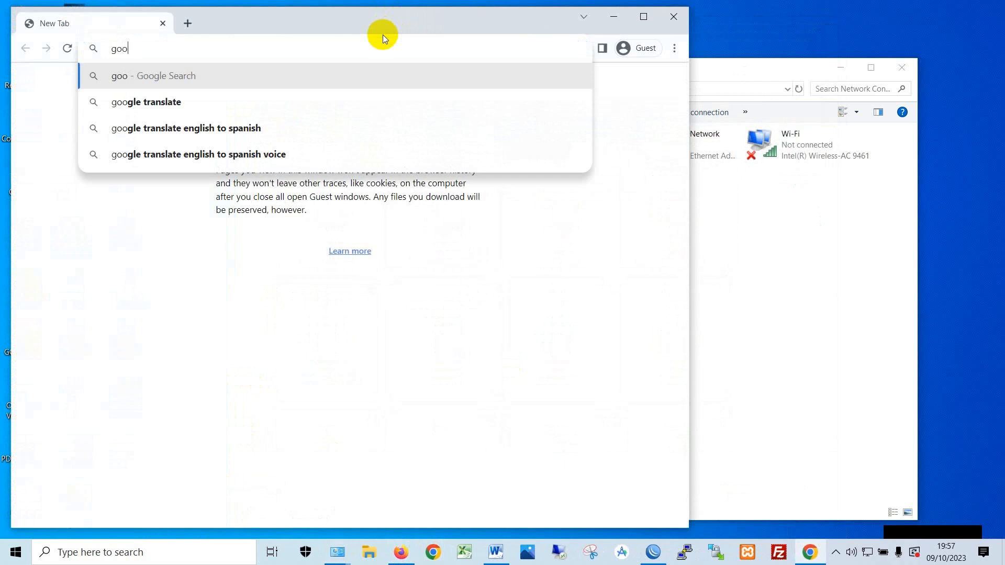
pyautogui.press('Down')
pyautogui.press('Return')
pyautogui.moveTo(445, 21); pyautogui.dragTo(603, 26)
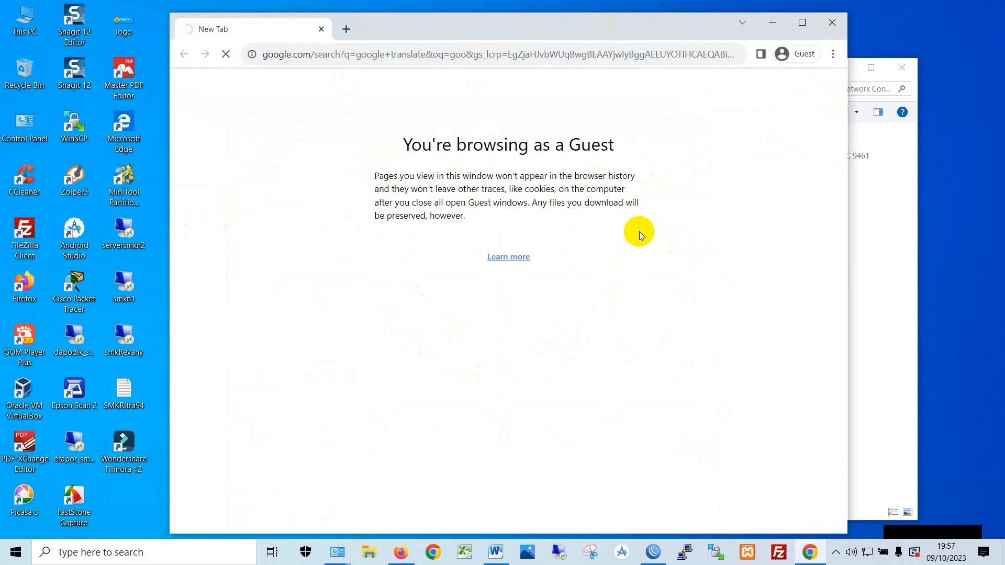
pyautogui.click(652, 550)
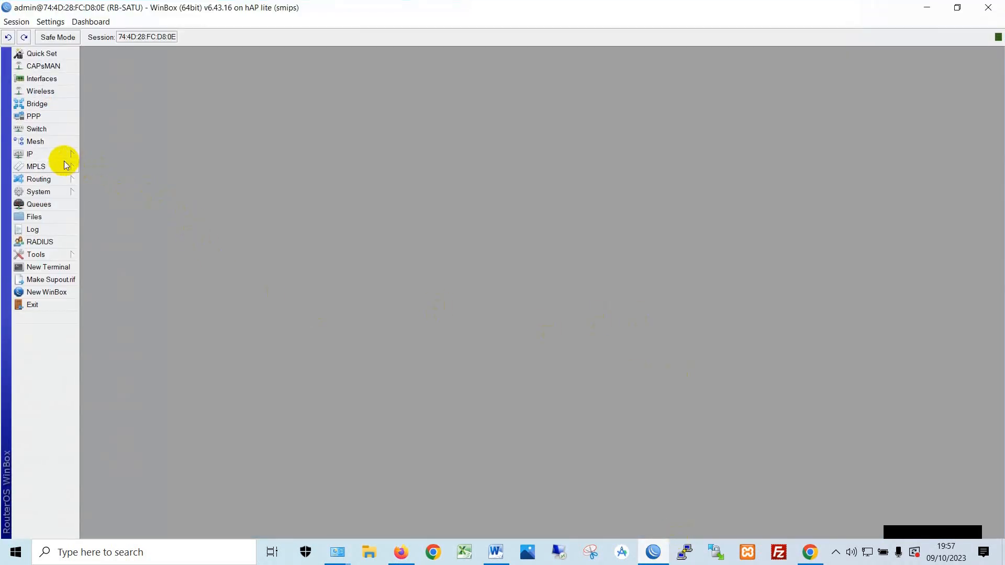
# - Open the IP > Firewall NAT rule list
pyautogui.click(58, 155)
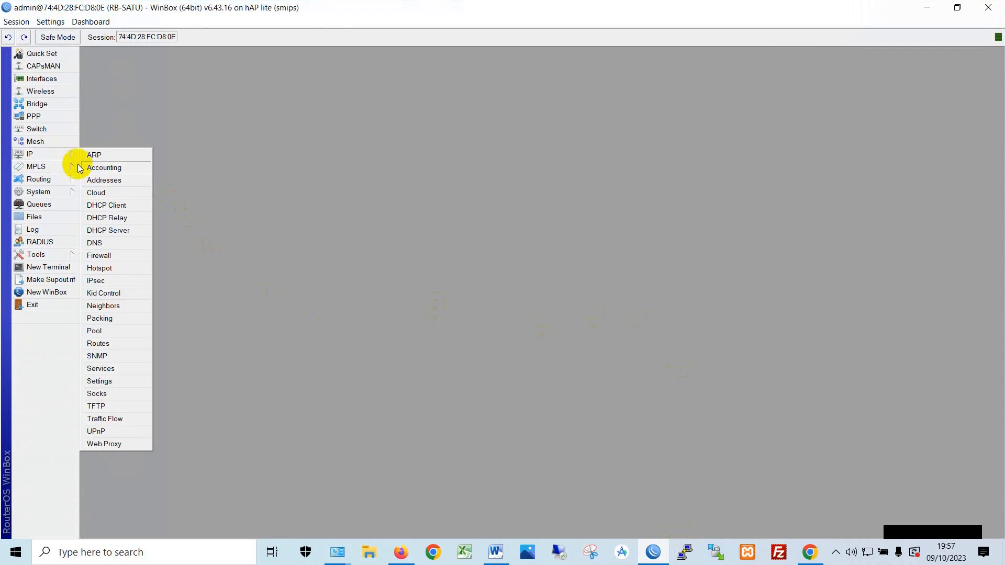
pyautogui.click(107, 256)
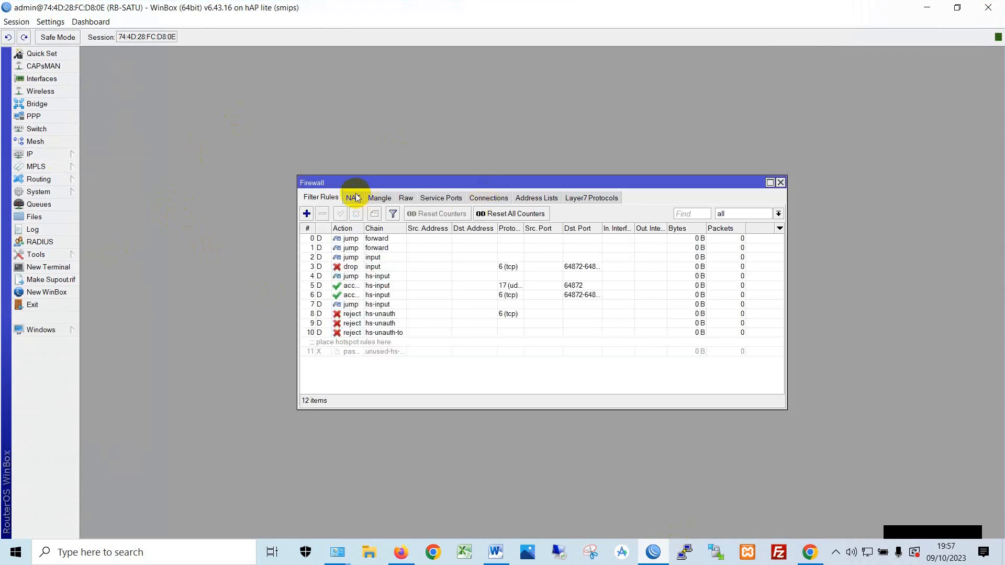
pyautogui.click(358, 197)
pyautogui.moveTo(361, 185); pyautogui.dragTo(252, 115)
pyautogui.scroll(-1, 459, 231)
pyautogui.scroll(1, 467, 243)
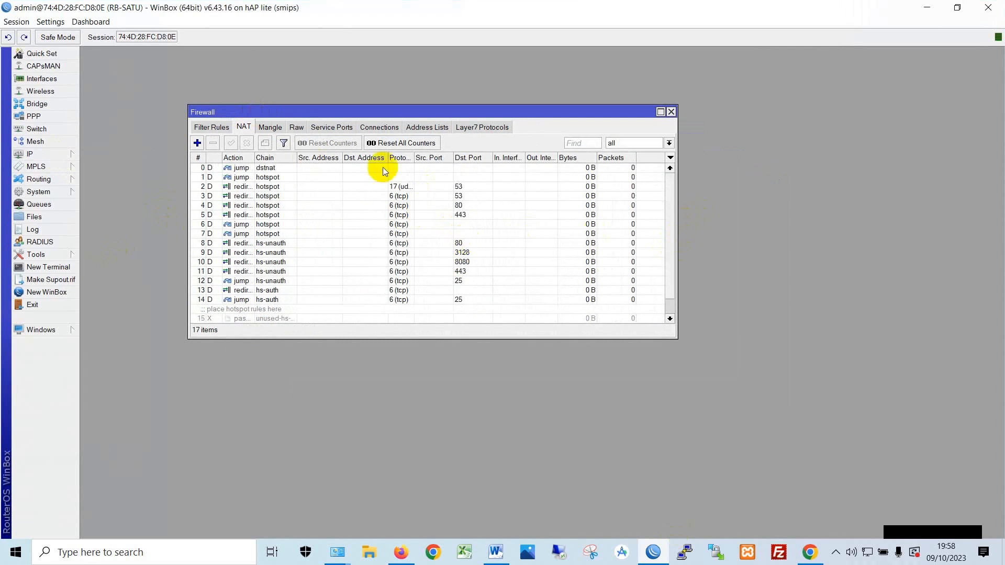
# - Add a srcnat rule: protocol tcp, out-interface ether1-INET, action masquerade
pyautogui.click(197, 143)
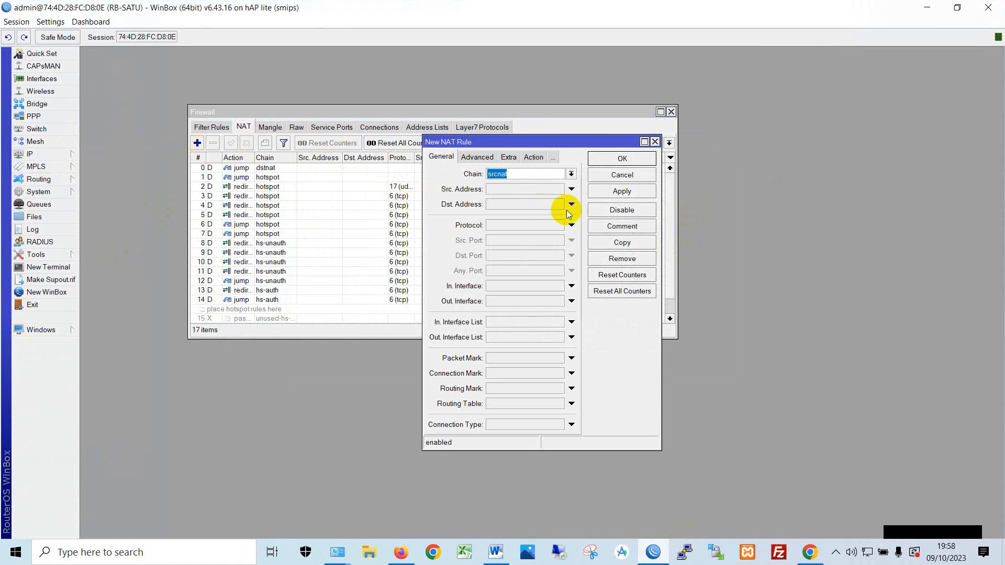
pyautogui.click(515, 174)
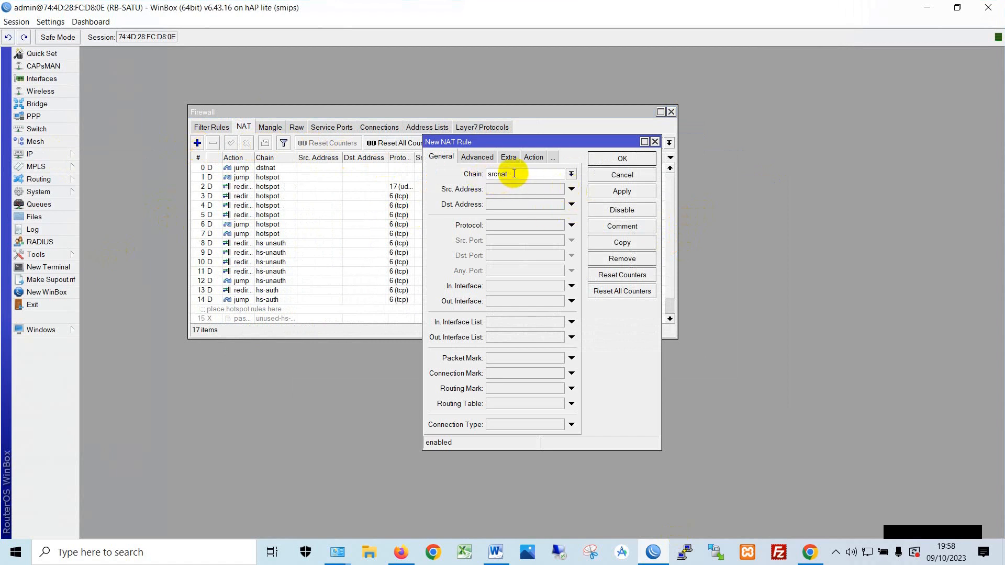
pyautogui.click(504, 224)
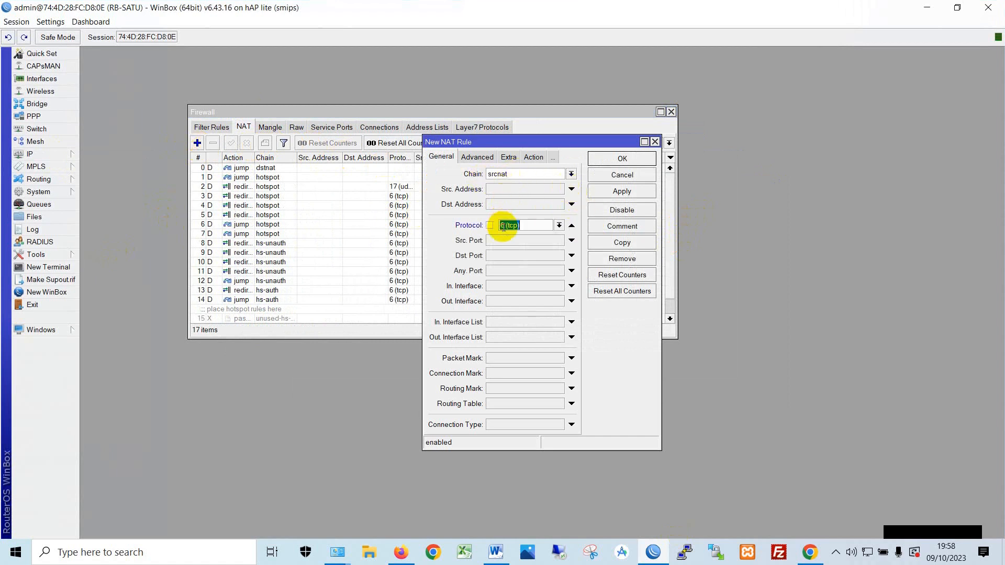
pyautogui.click(523, 303)
pyautogui.click(519, 301)
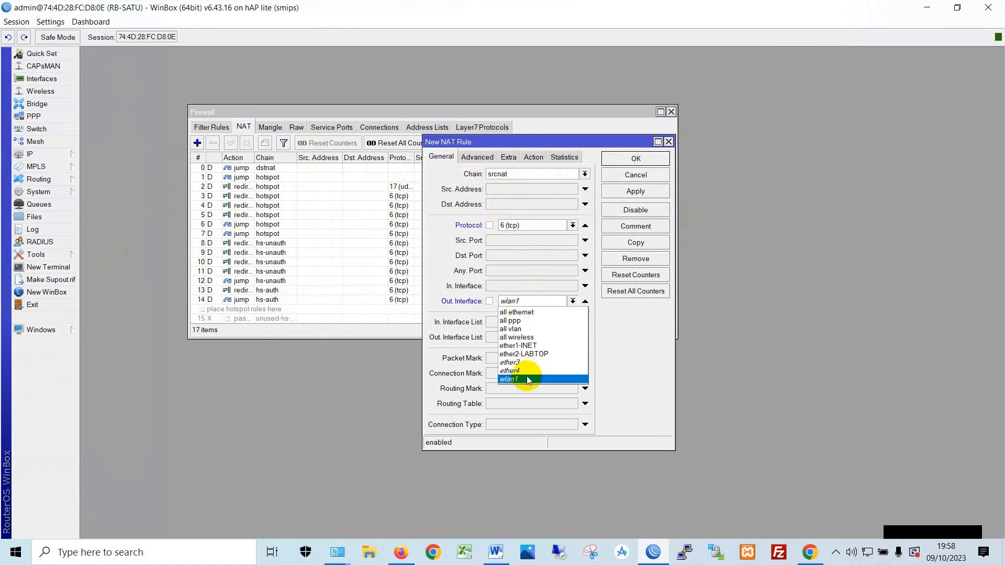
pyautogui.click(525, 346)
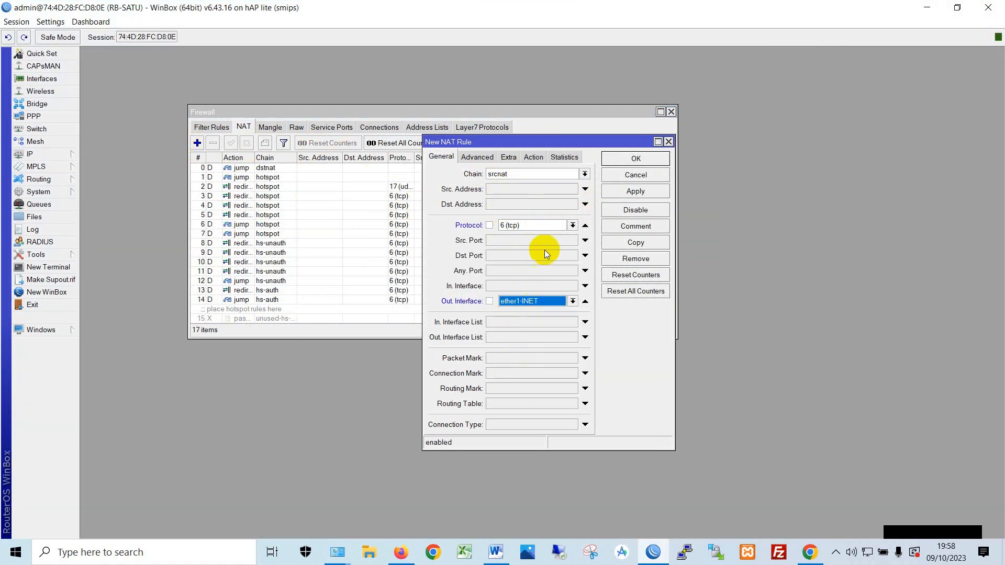
pyautogui.click(533, 157)
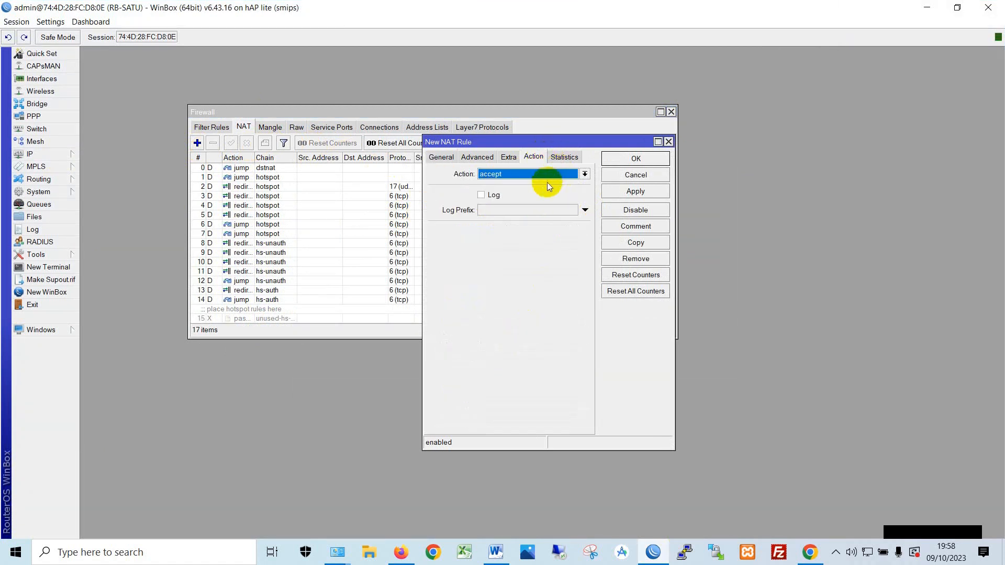
pyautogui.click(547, 175)
pyautogui.click(542, 235)
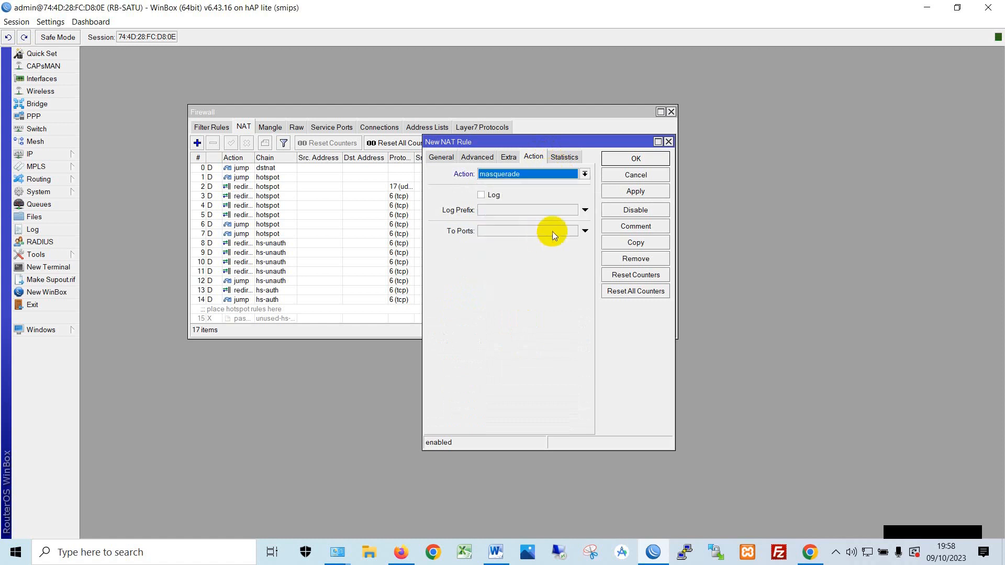
pyautogui.click(637, 192)
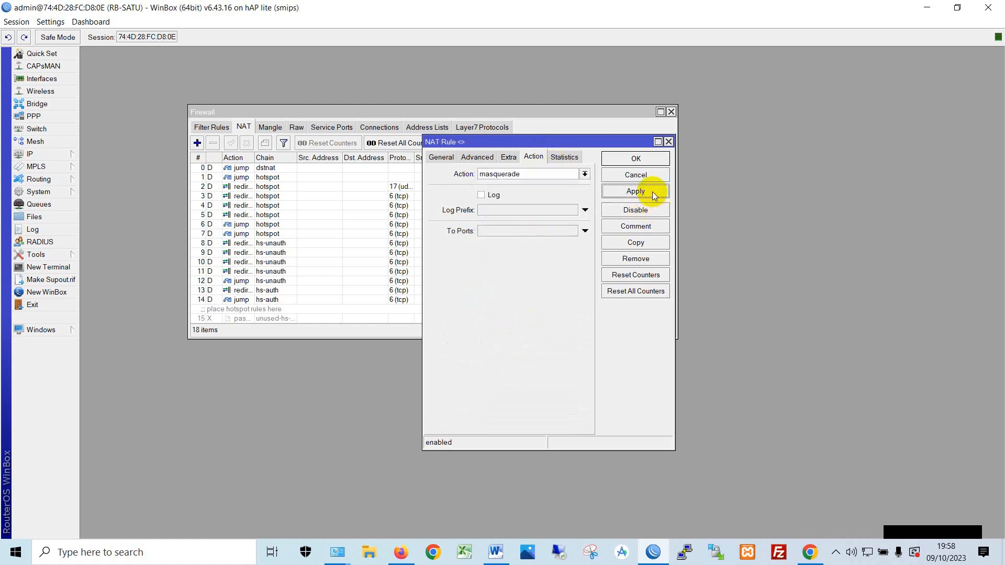
pyautogui.click(636, 159)
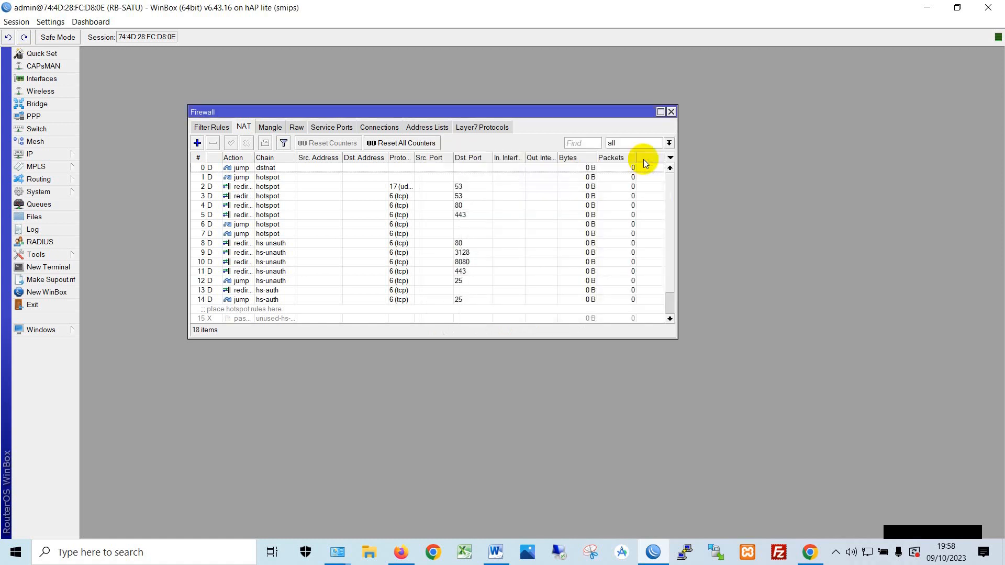
# - Disable the Ethernet 2 connection and open the taskbar network flyout showing Wi-Fi off
pyautogui.click(928, 8)
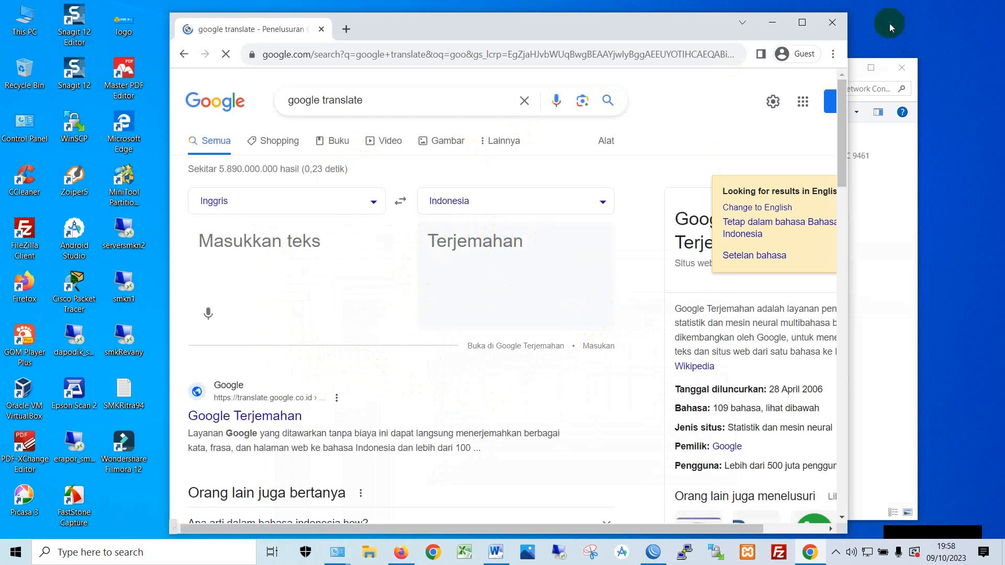
pyautogui.click(832, 22)
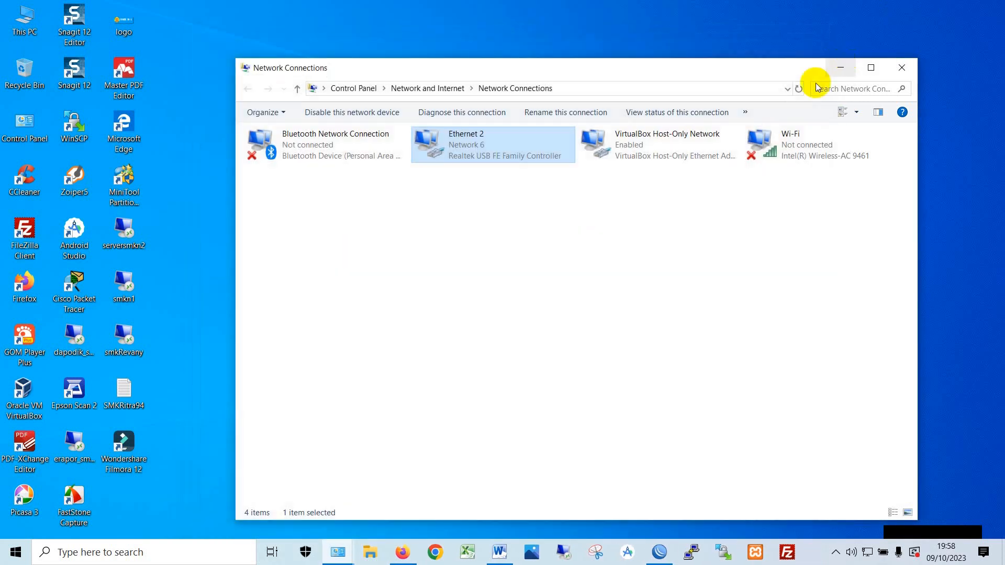
pyautogui.rightClick(476, 148)
pyautogui.click(511, 157)
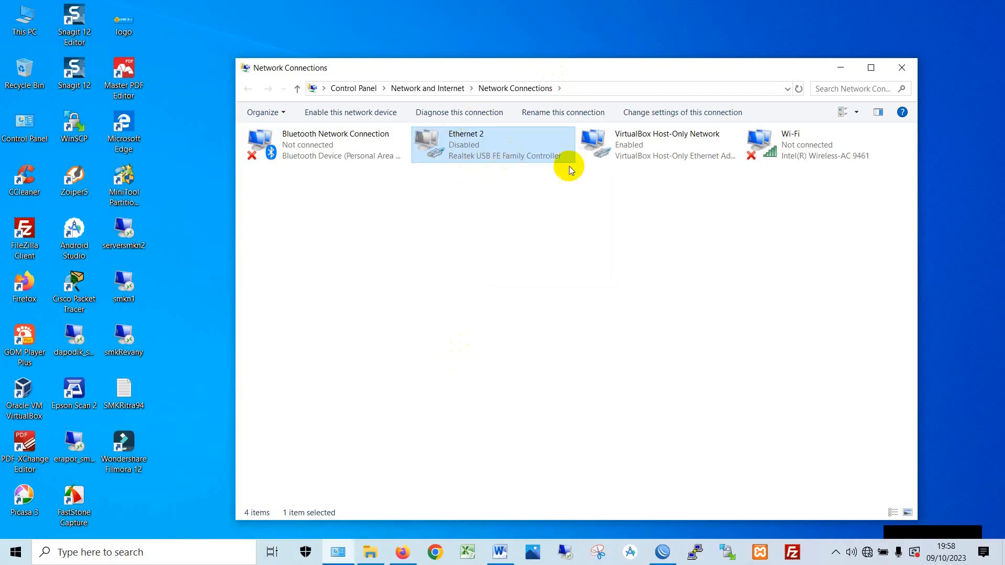
pyautogui.click(867, 552)
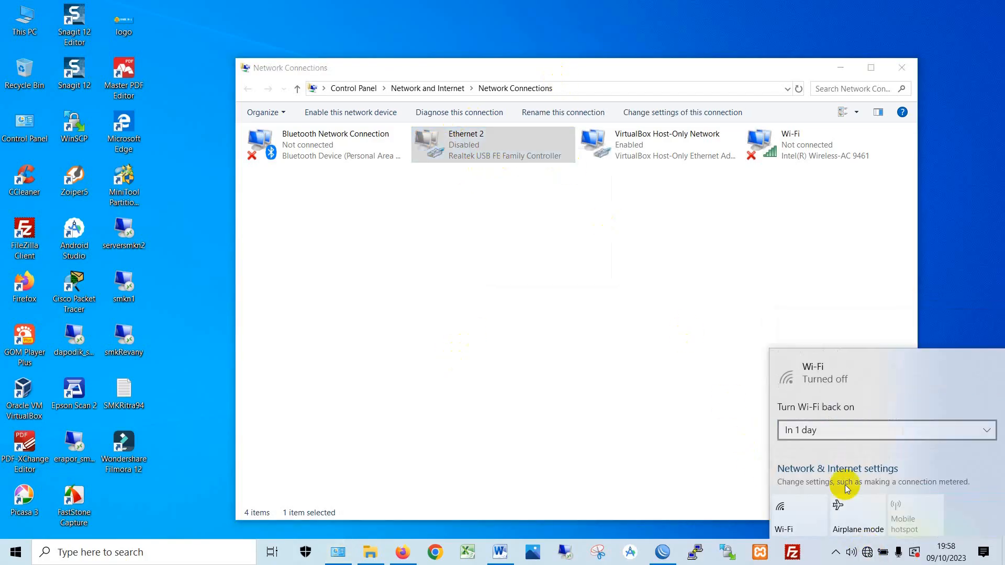
# - Turn Wi-Fi on, connect automatically to the open wifi.anda network, and close WinBox
pyautogui.click(788, 514)
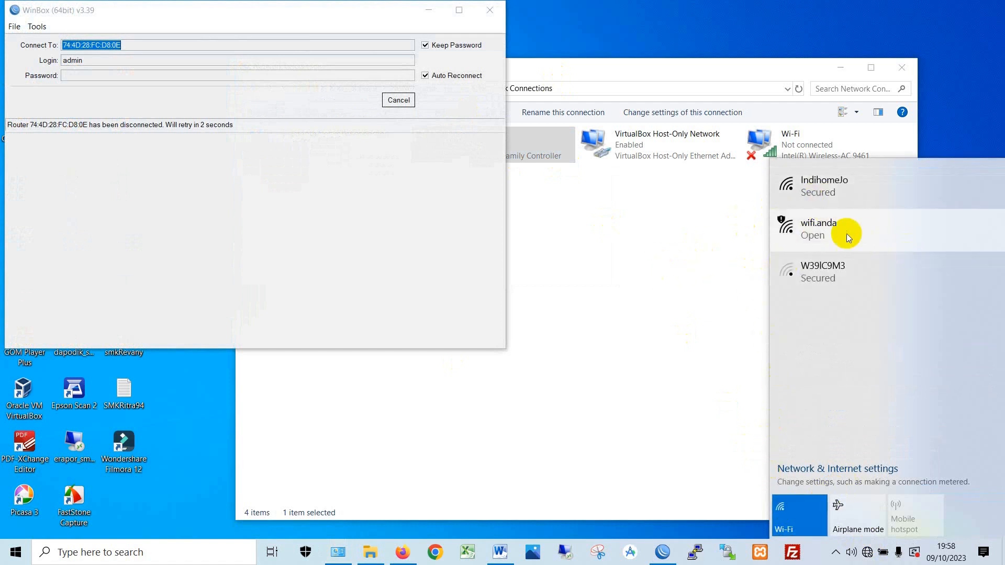
pyautogui.click(820, 231)
pyautogui.click(825, 297)
pyautogui.click(949, 317)
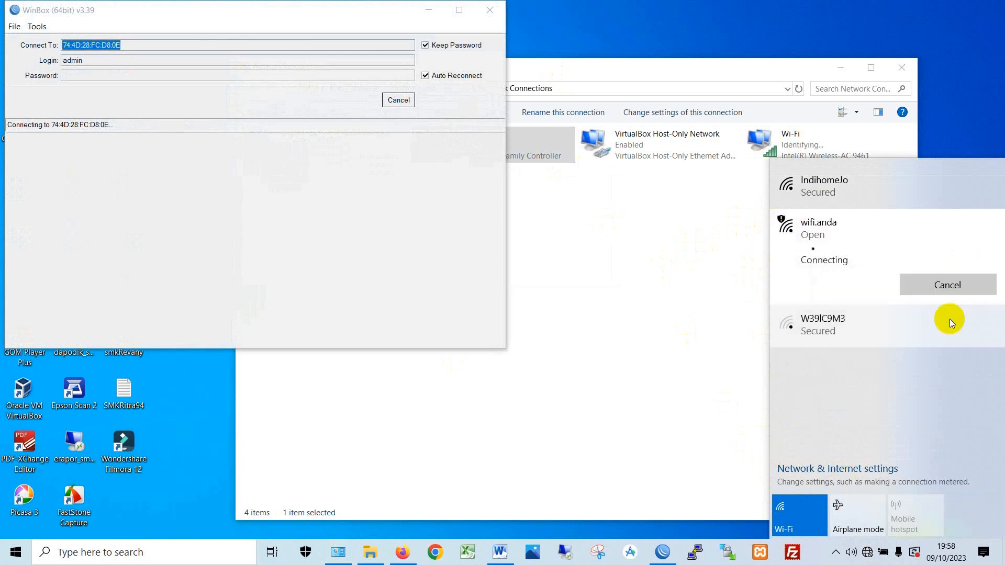
pyautogui.click(490, 11)
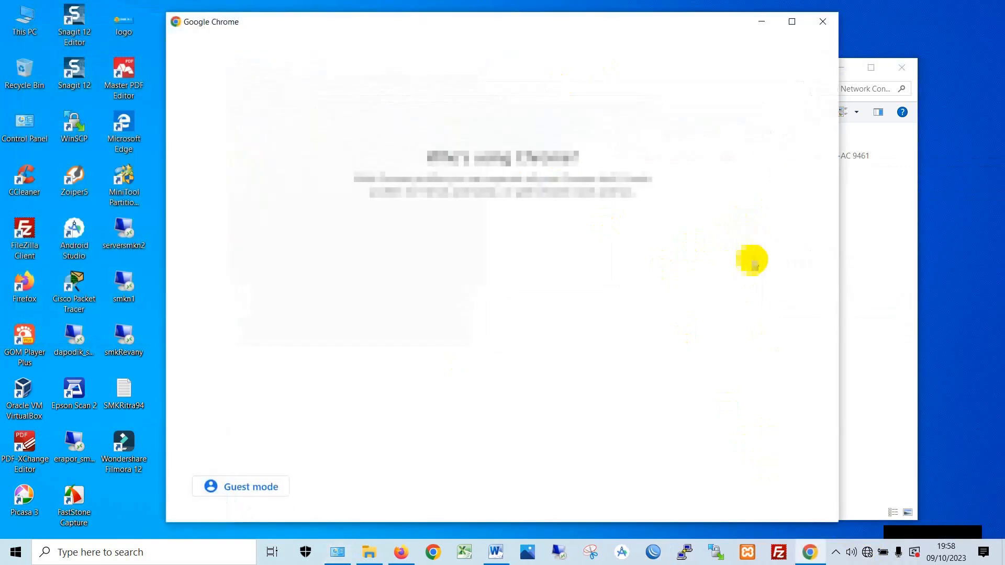
# - Search 'google translate' in a Chrome guest window and reload the failed page twice
pyautogui.click(256, 489)
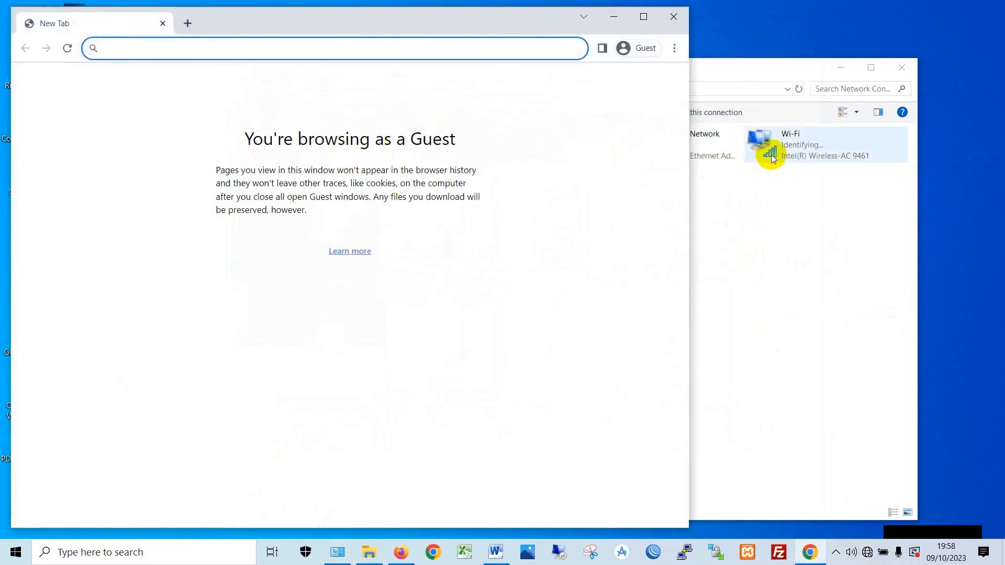
pyautogui.write('google.')
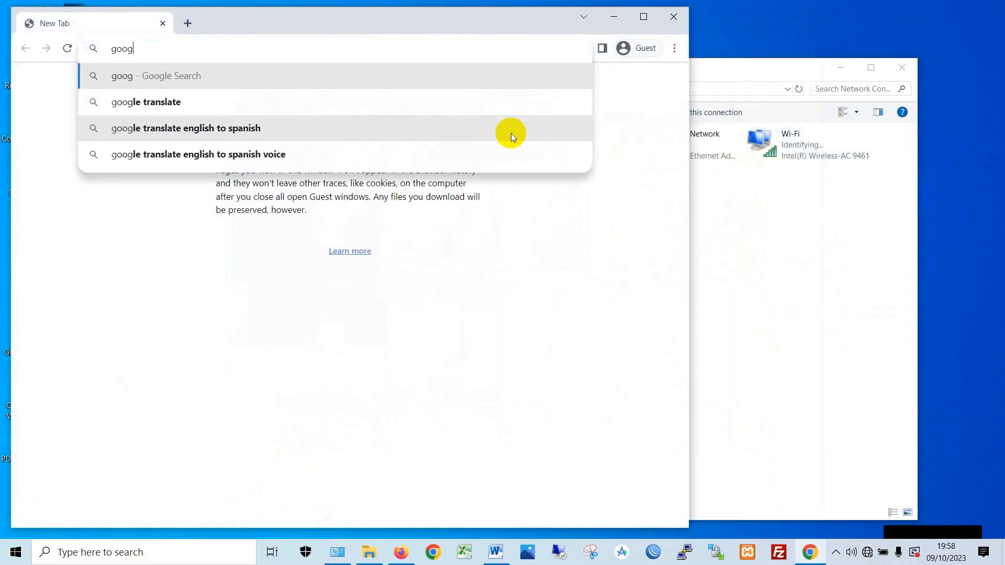
pyautogui.press('BackSpace')
pyautogui.press('Down')
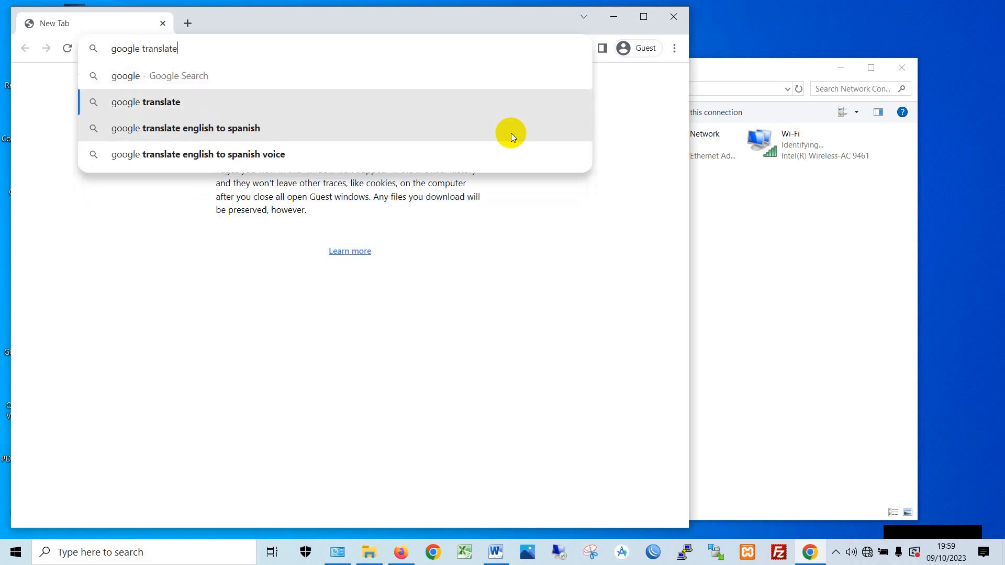
pyautogui.press('Return')
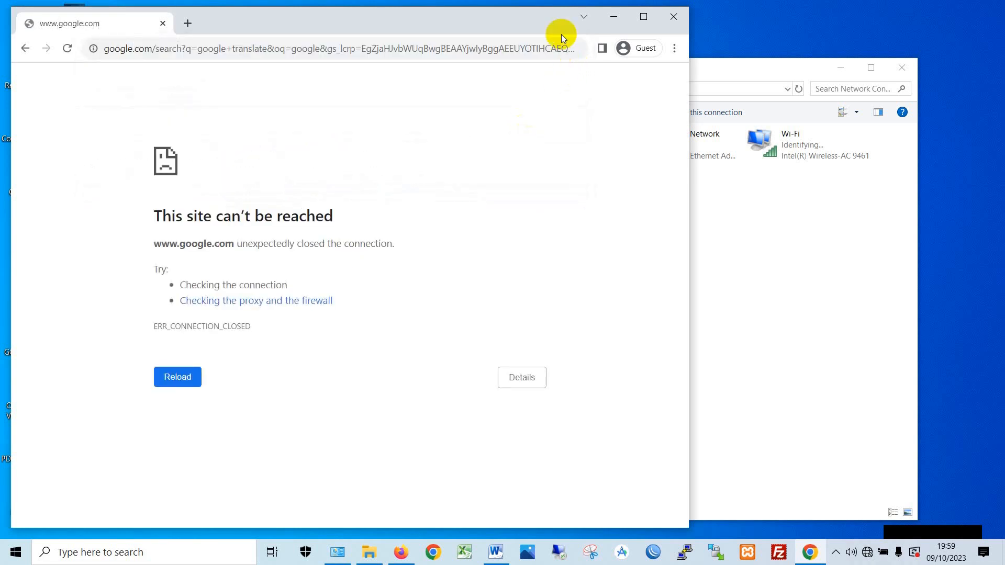
pyautogui.click(194, 379)
pyautogui.moveTo(331, 7); pyautogui.dragTo(459, 28)
pyautogui.click(308, 396)
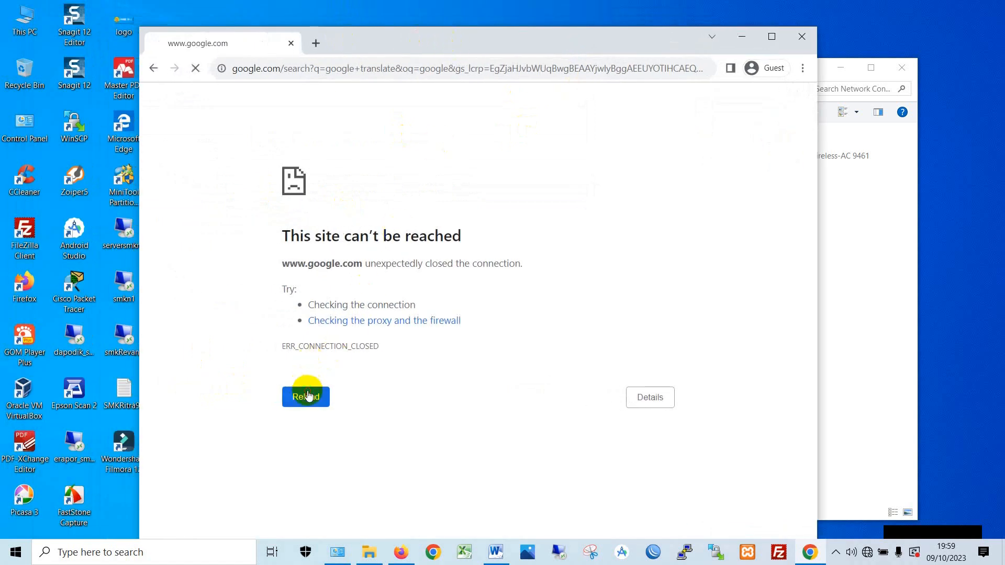
# - Load google.com in a new Firefox tab
pyautogui.click(399, 552)
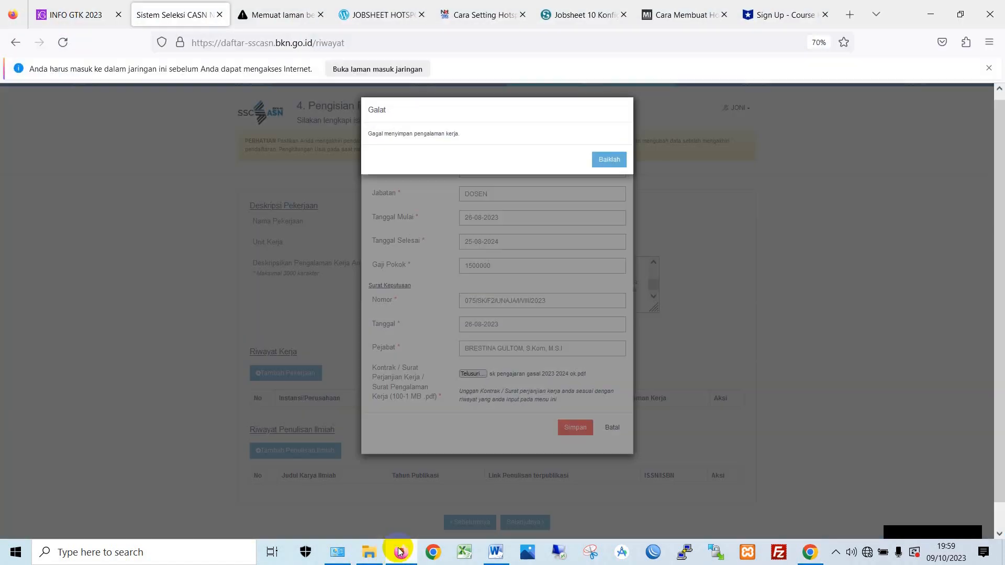
pyautogui.click(877, 12)
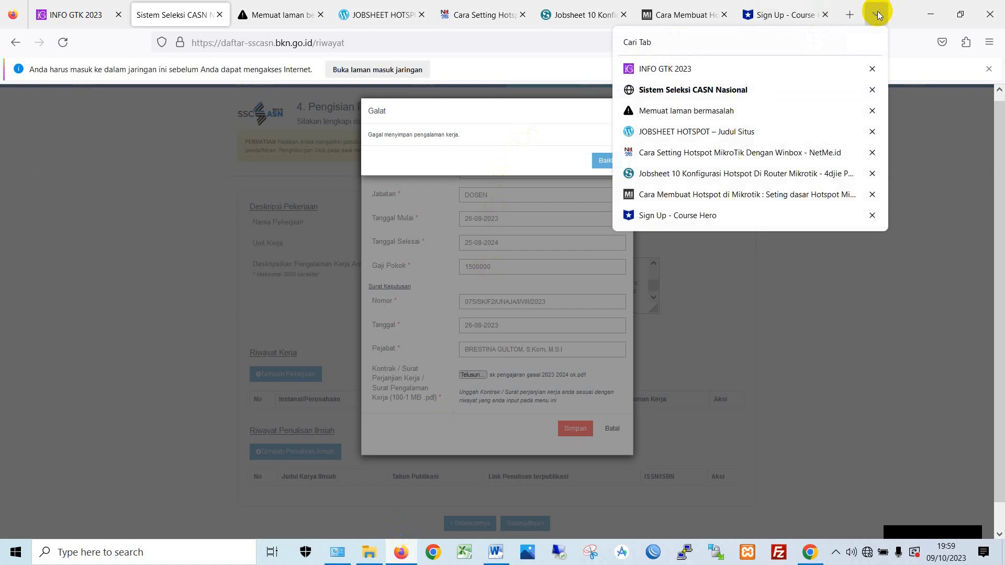
pyautogui.click(851, 15)
pyautogui.write('ja')
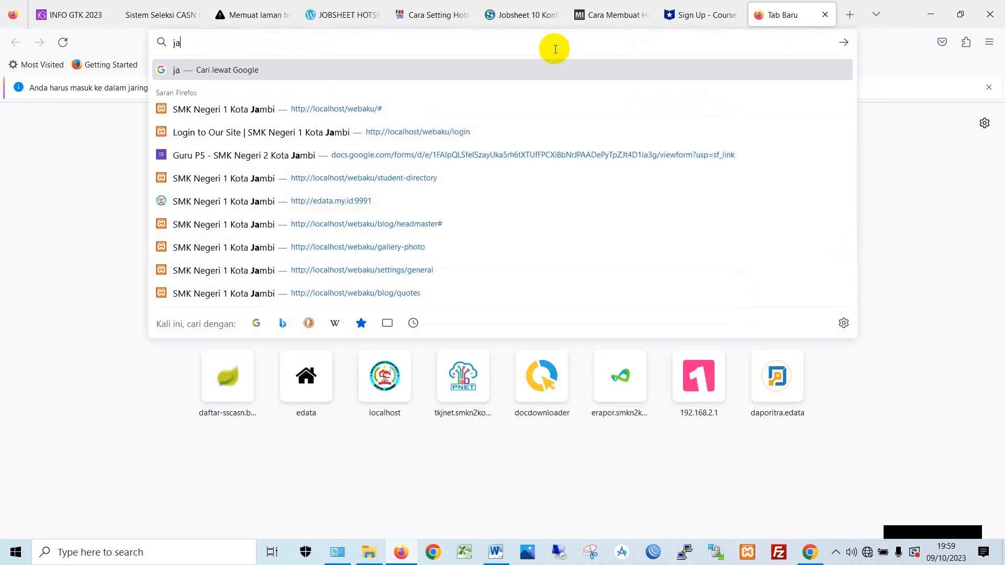
pyautogui.press('BackSpace')
pyautogui.press('BackSpace')
pyautogui.write('google.com/')
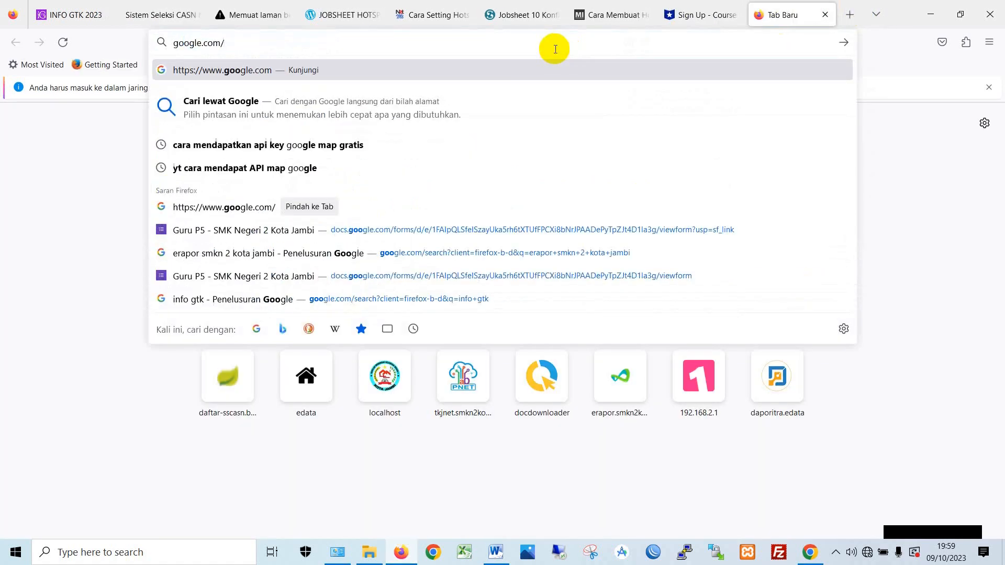
pyautogui.press('Return')
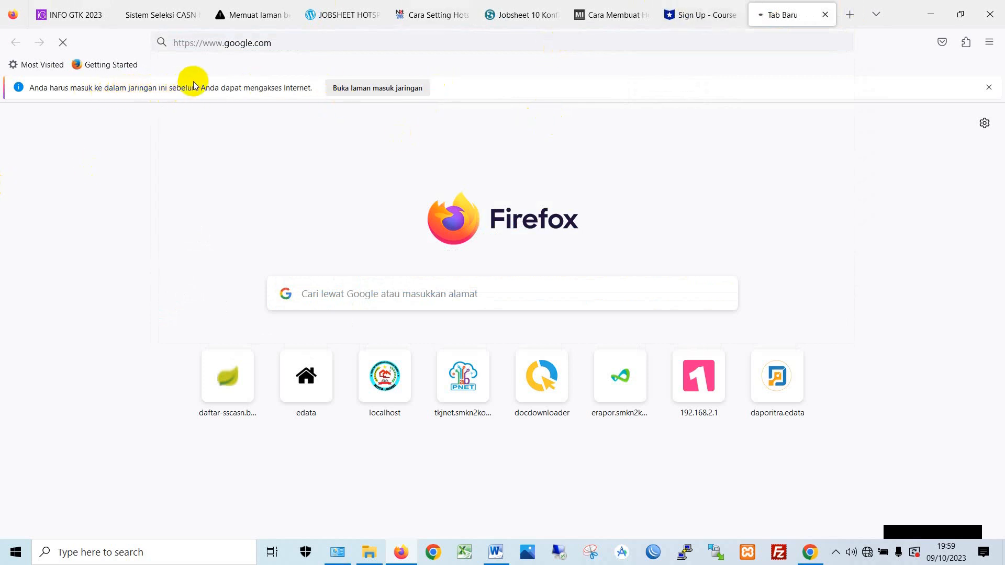
# - Open the network sign-in page, checking the failed google.com tab along the way
pyautogui.click(372, 88)
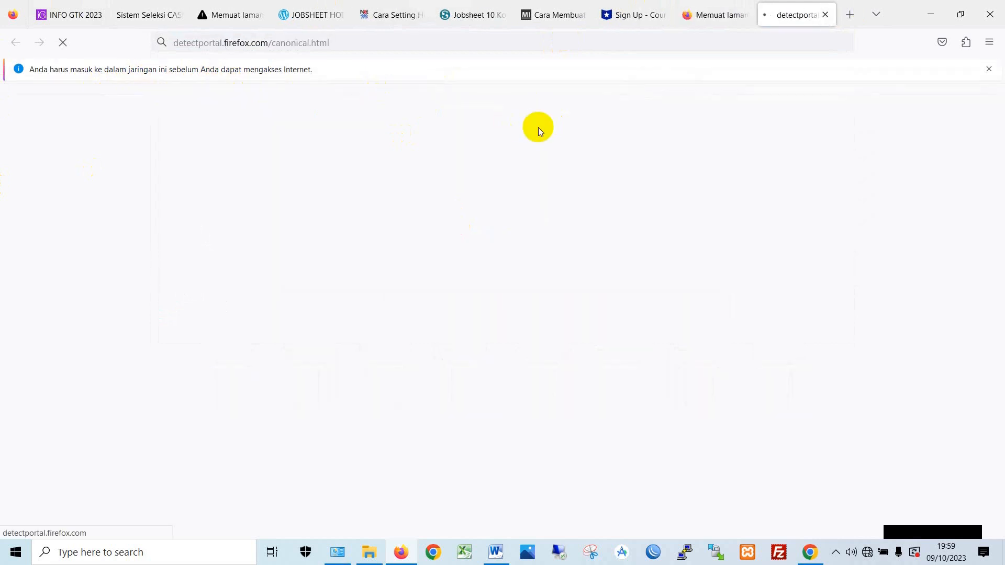
pyautogui.click(702, 15)
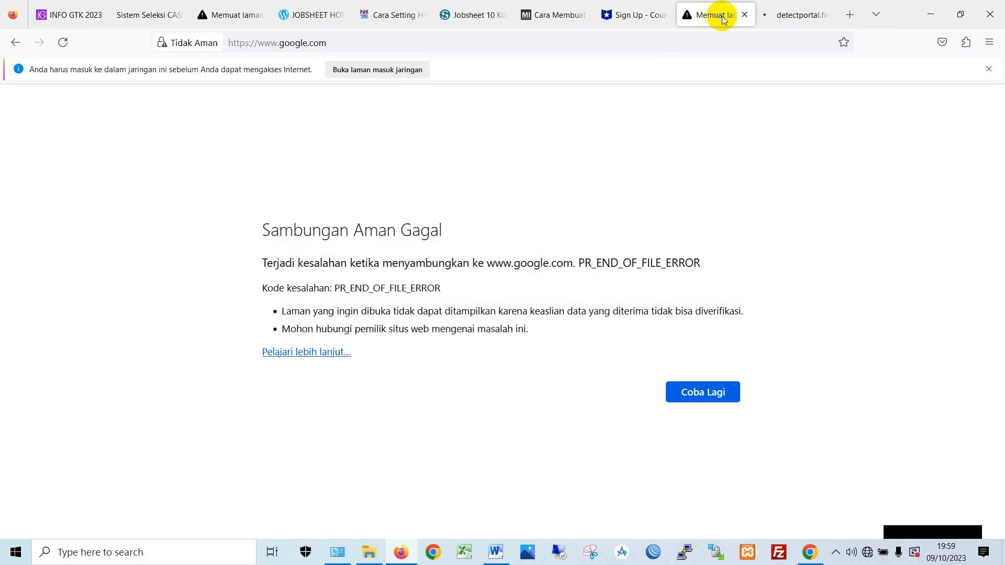
pyautogui.click(785, 15)
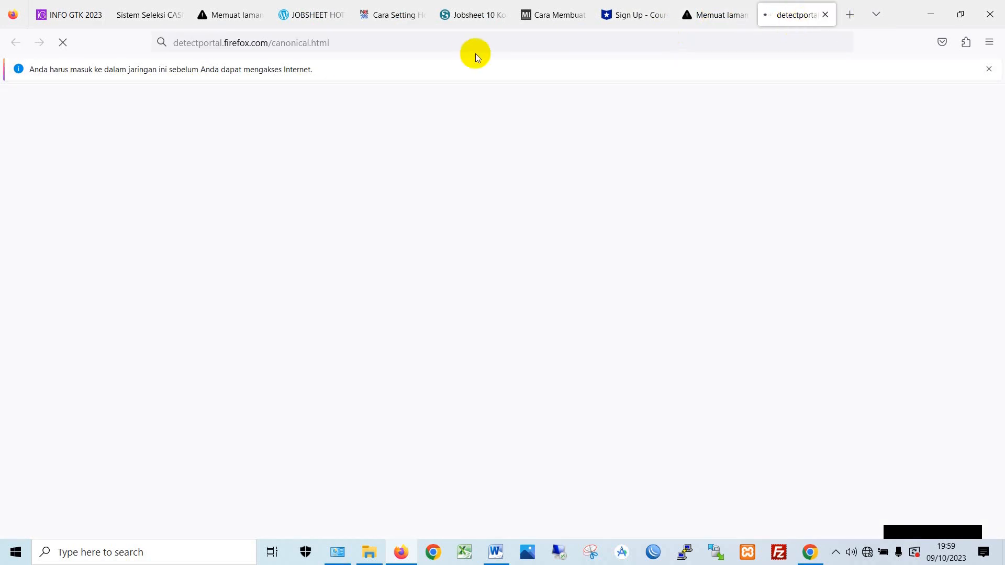
pyautogui.click(724, 22)
pyautogui.click(780, 16)
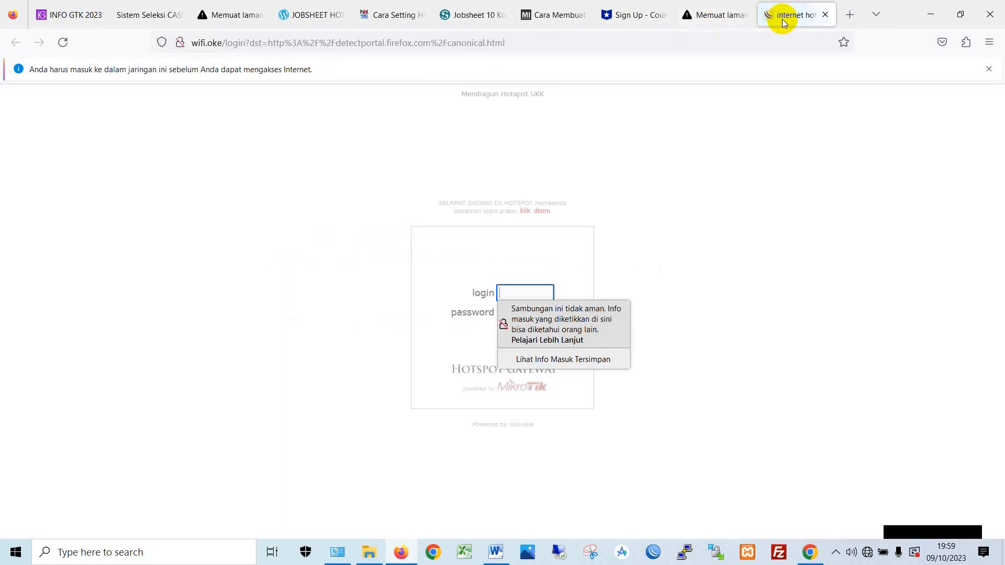
# - Fill in the hotspot login and password fields, dismissing the insecure-login warnings
pyautogui.click(706, 226)
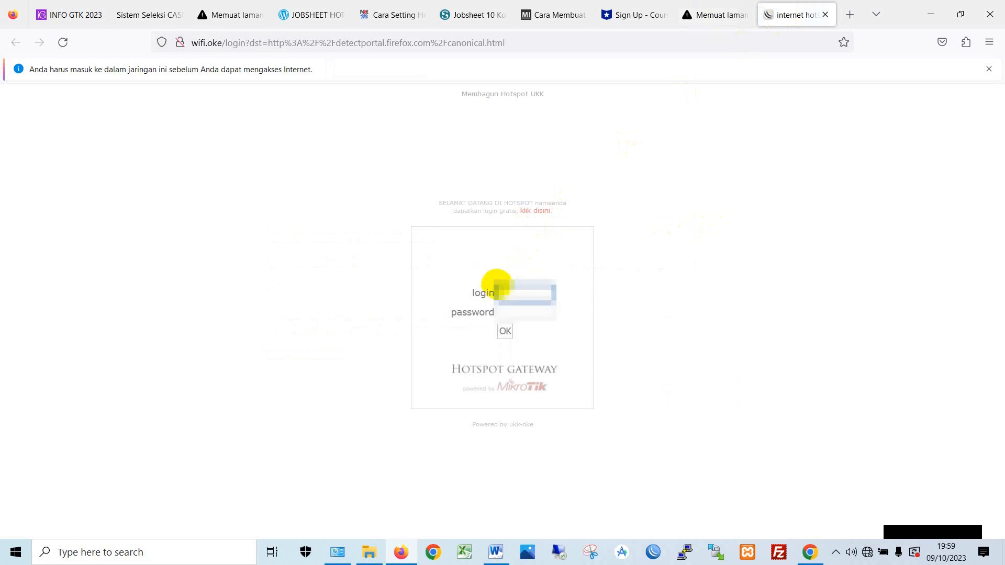
pyautogui.click(528, 291)
pyautogui.click(640, 261)
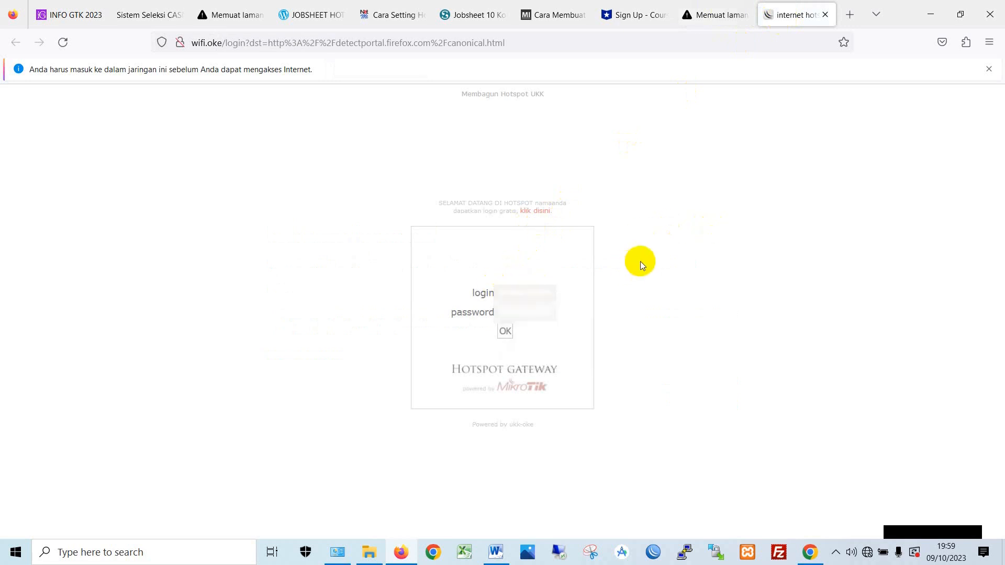
pyautogui.click(539, 292)
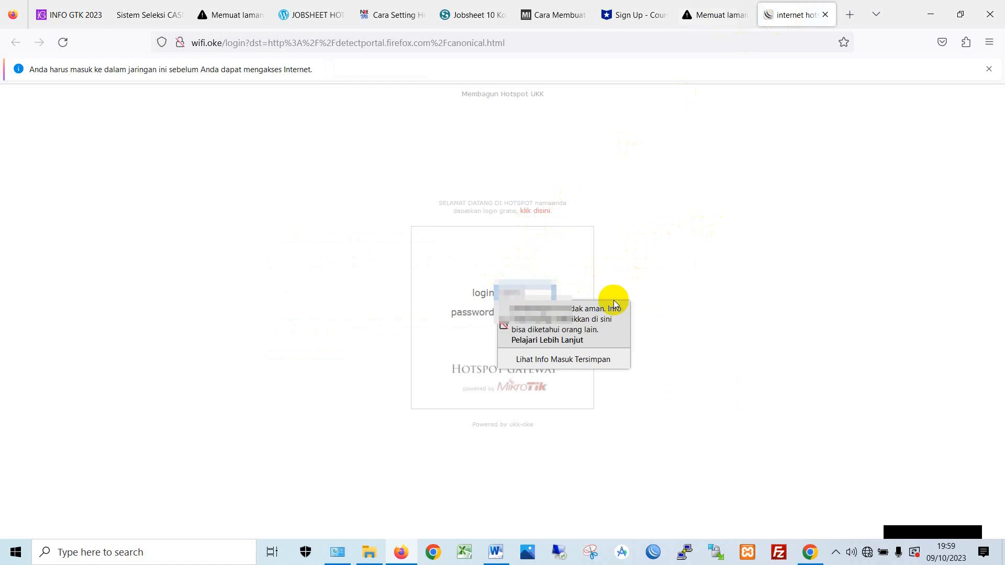
pyautogui.press('Tab')
pyautogui.write('••••••')
pyautogui.click(687, 309)
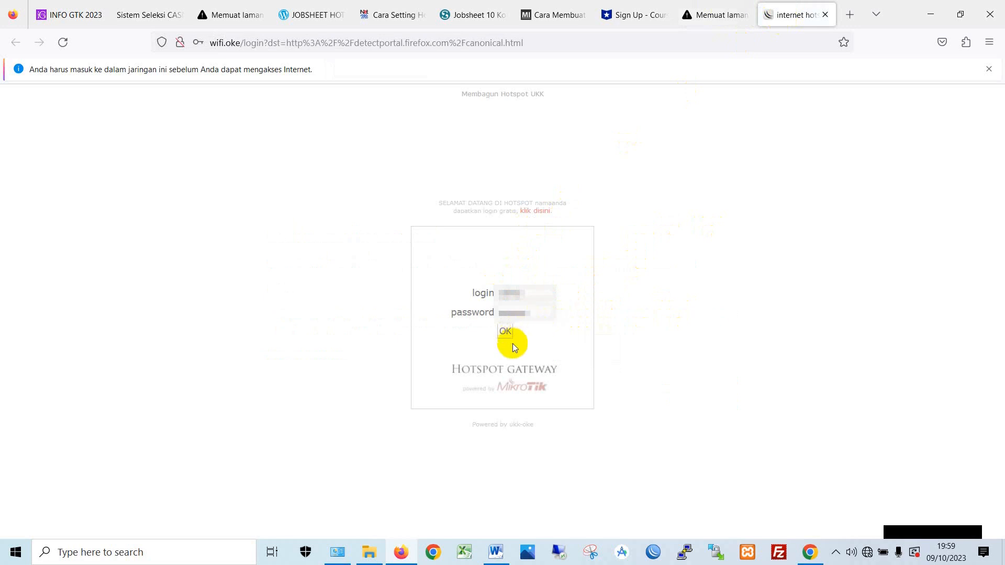
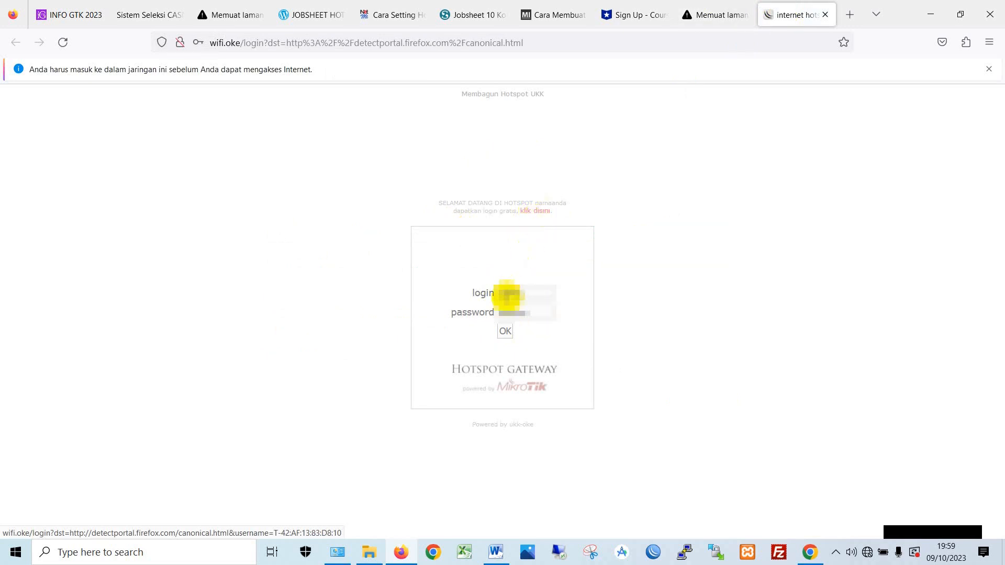
# - Submit the hotspot login with 'klik disini' and decline Firefox's offer to save the login
pyautogui.click(534, 215)
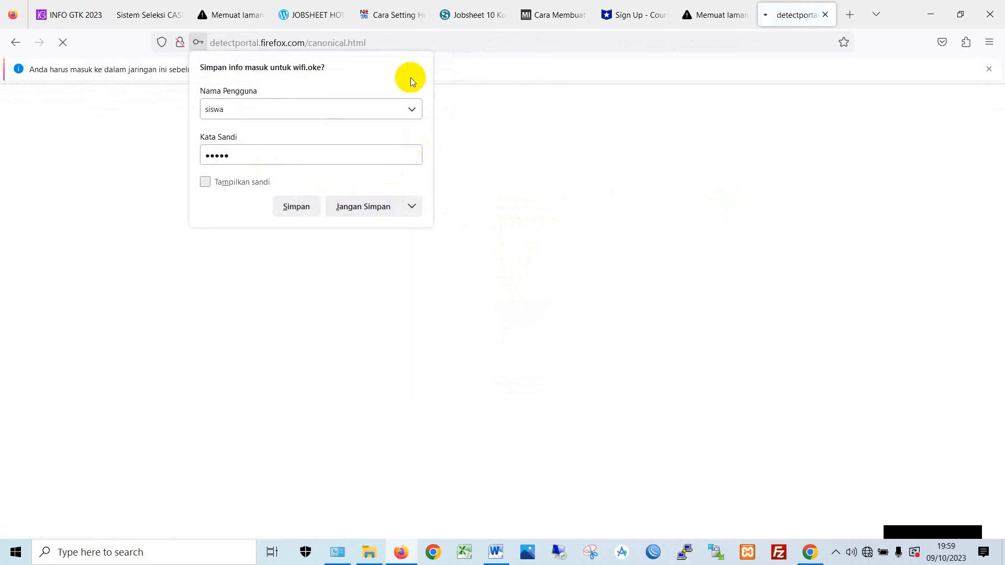
pyautogui.click(305, 208)
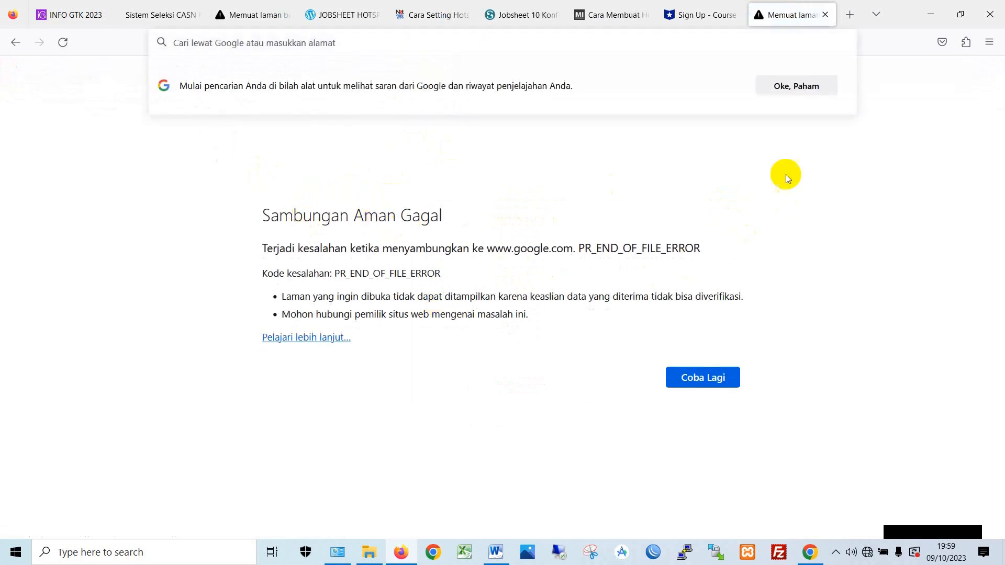
# - Dismiss the search-suggestions notice and load the Google homepage
pyautogui.click(795, 84)
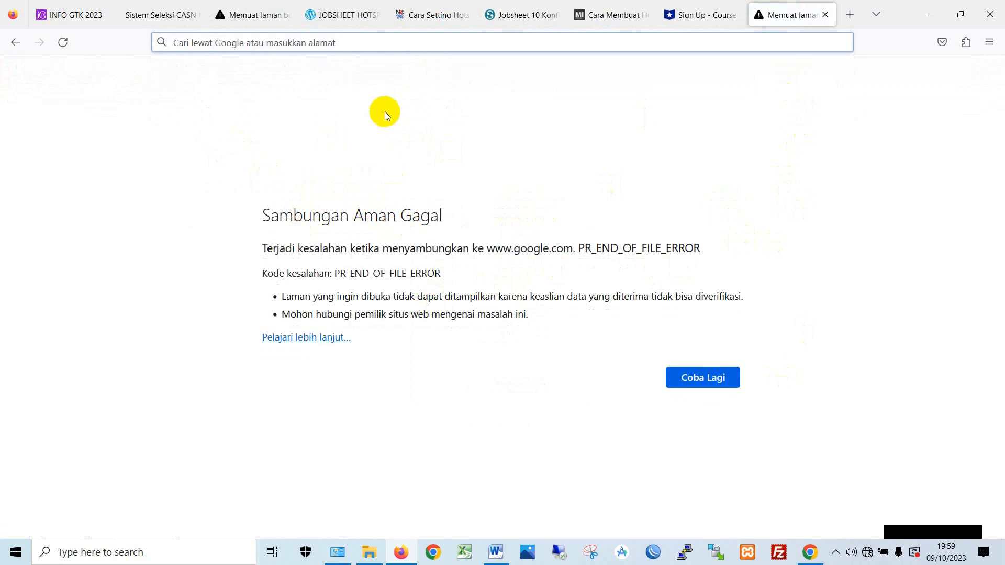
pyautogui.write('google.com')
pyautogui.press('Return')
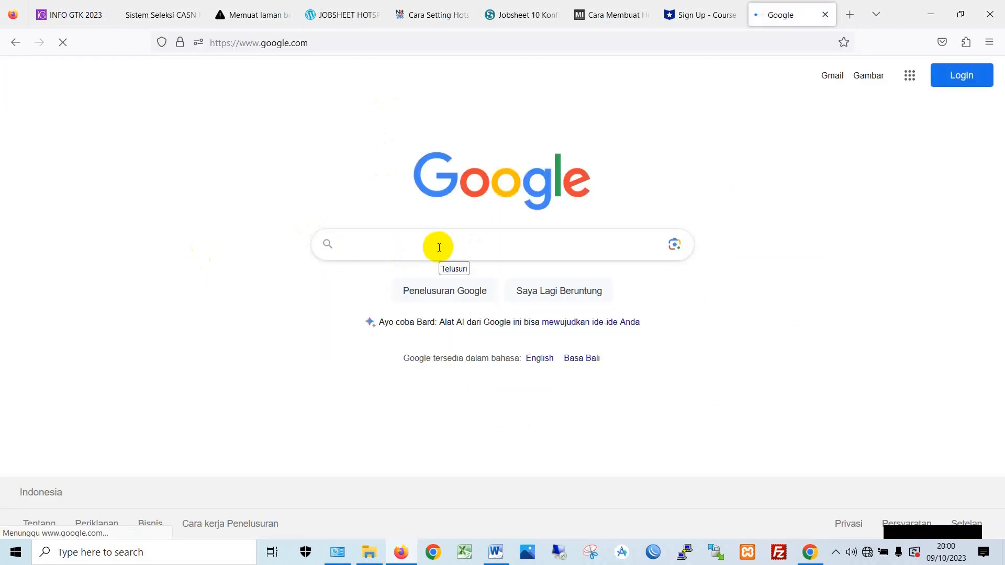
# - Search Google for 'yt' and open the YouTube: Beranda result
pyautogui.write('yt')
pyautogui.press('Return')
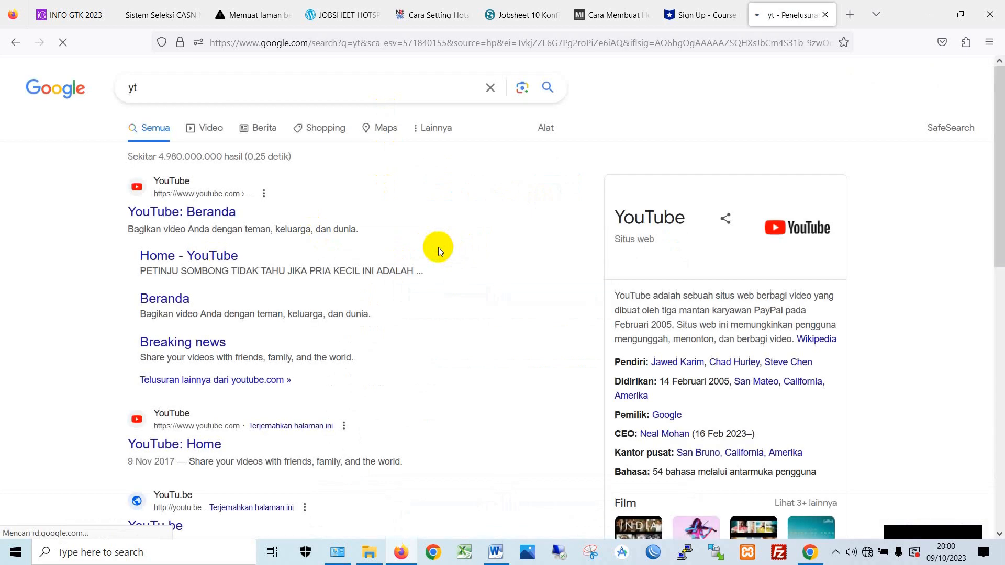
pyautogui.click(209, 213)
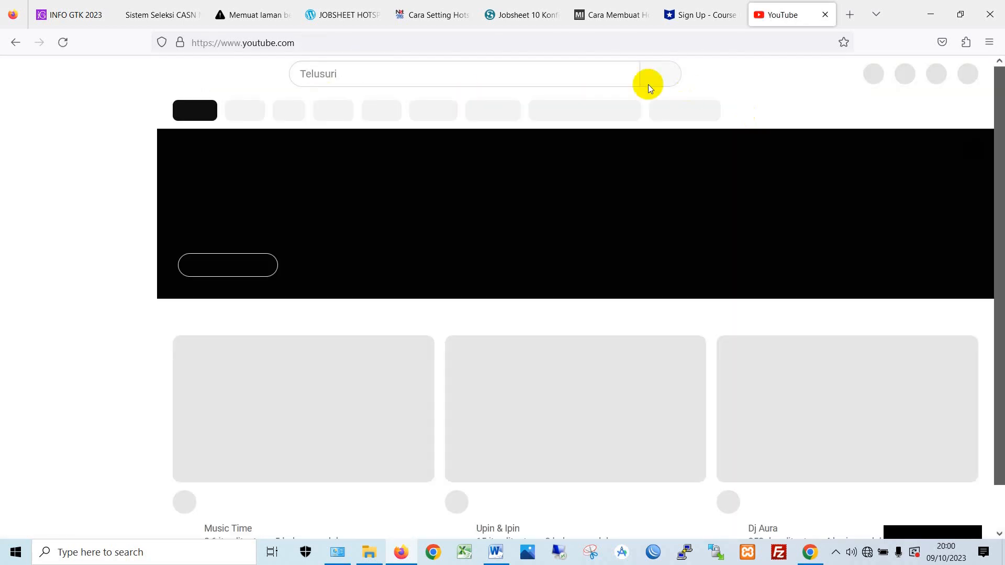
# - Search YouTube for 'kito belajar' and play the eRapor SMK install video
pyautogui.click(397, 72)
pyautogui.write('kito belajar')
pyautogui.press('Return')
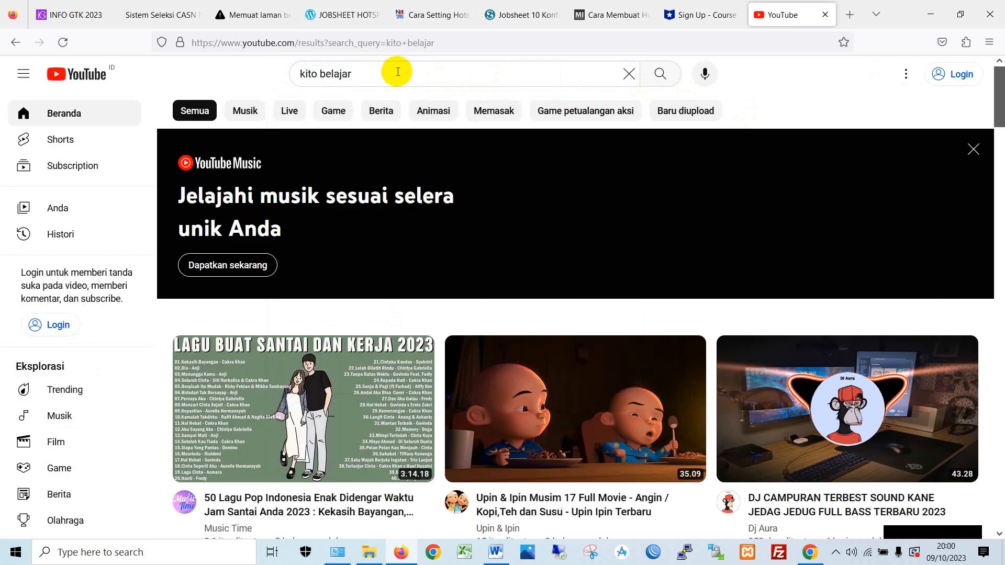
pyautogui.scroll(-1, 389, 387)
pyautogui.scroll(-4, 309, 385)
pyautogui.scroll(4, 316, 403)
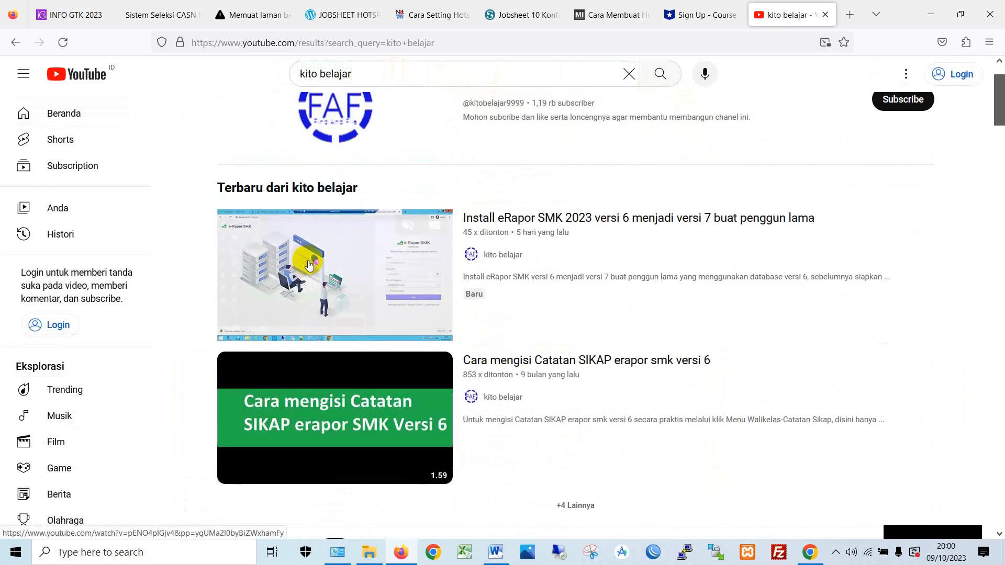
pyautogui.click(301, 242)
# - Open the suggested video 'Pembahasan soal LSP P1 TKJ Klaster 3-bagian-1'
pyautogui.scroll(-1, 424, 318)
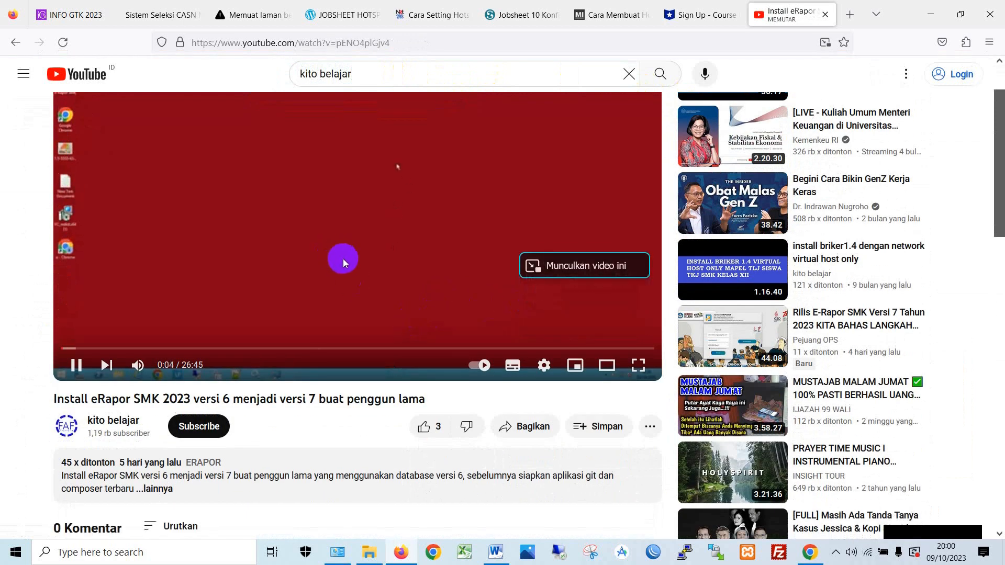
pyautogui.scroll(-1, 343, 259)
pyautogui.scroll(-1, 360, 199)
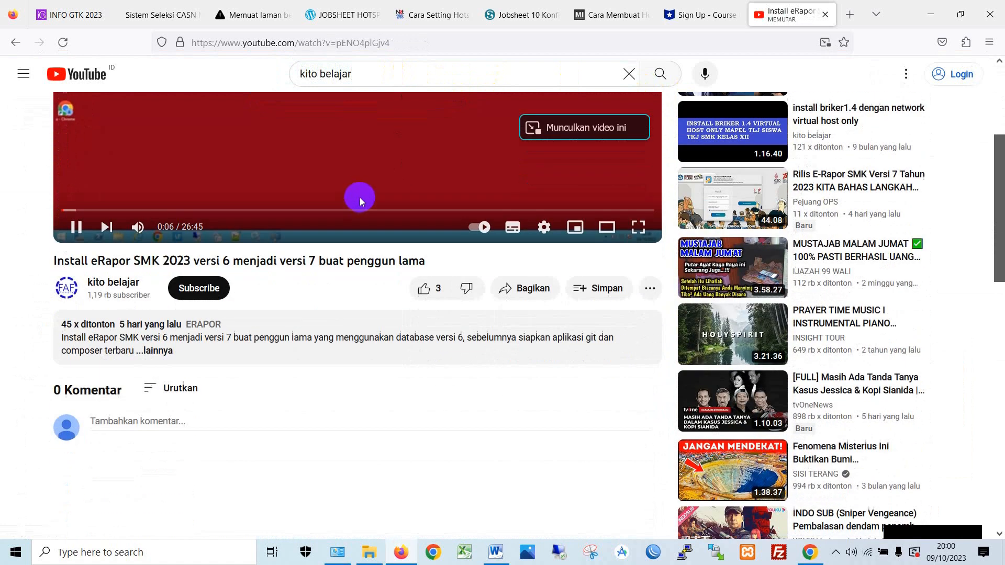
pyautogui.scroll(2, 363, 187)
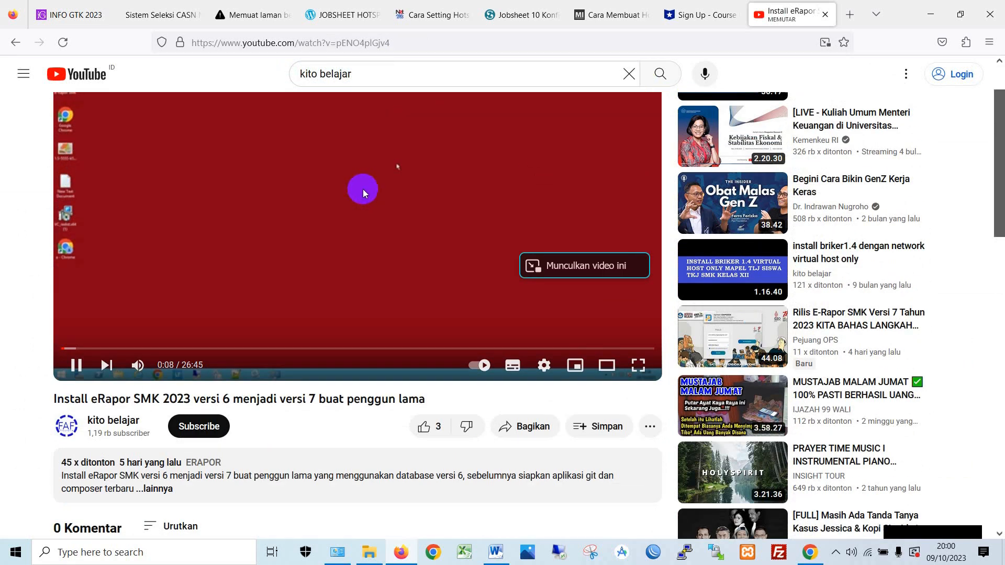
pyautogui.scroll(-1, 356, 193)
pyautogui.scroll(2, 388, 193)
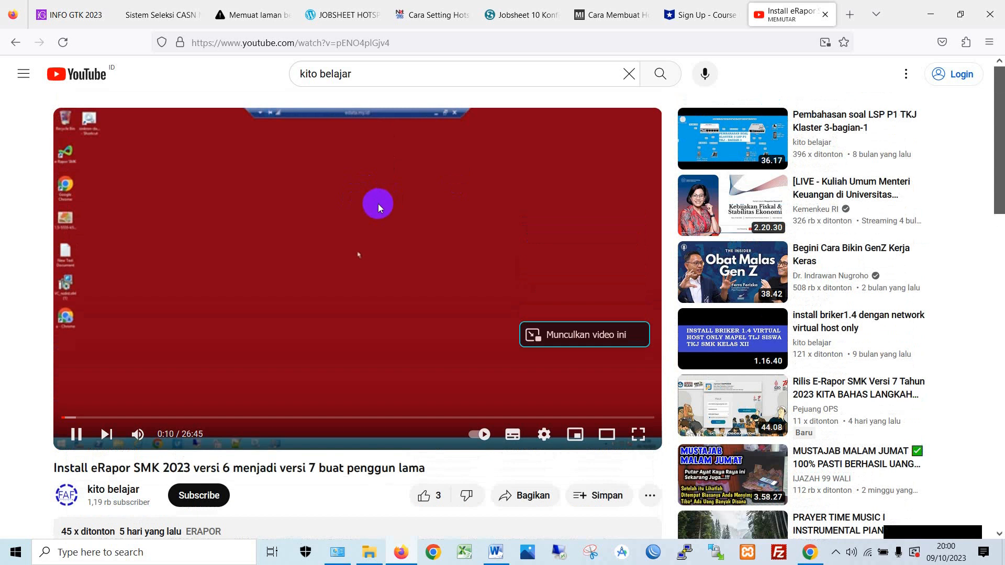
pyautogui.click(721, 138)
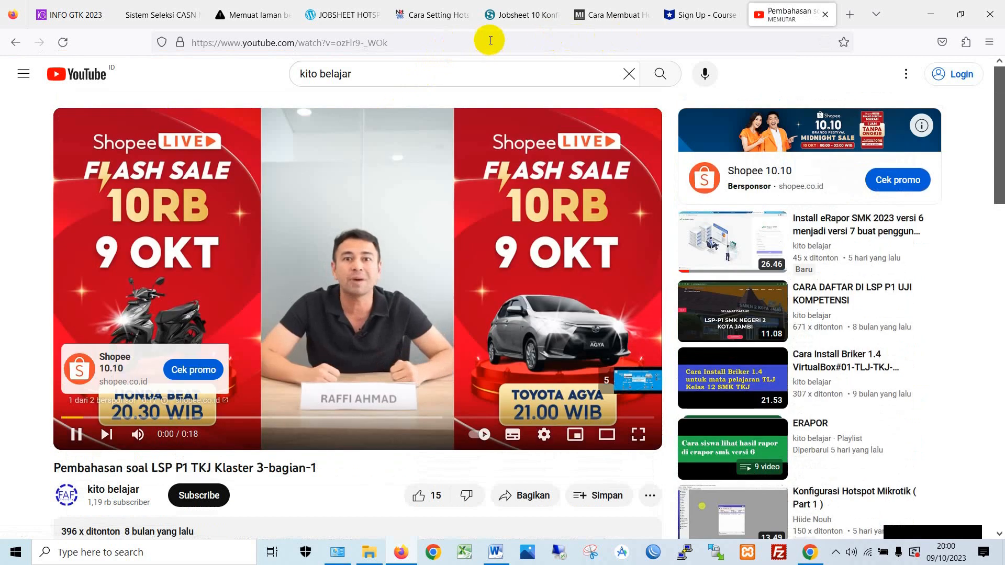
# - Pause the ad and enter wifi.oke in the address bar
pyautogui.click(501, 43)
pyautogui.write('ty')
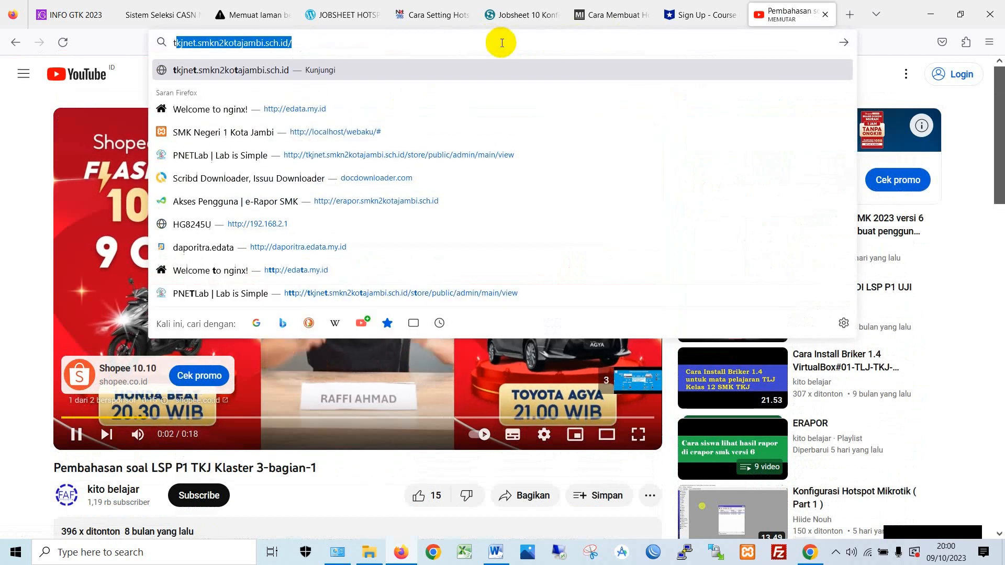
pyautogui.press('BackSpace')
pyautogui.press('BackSpace')
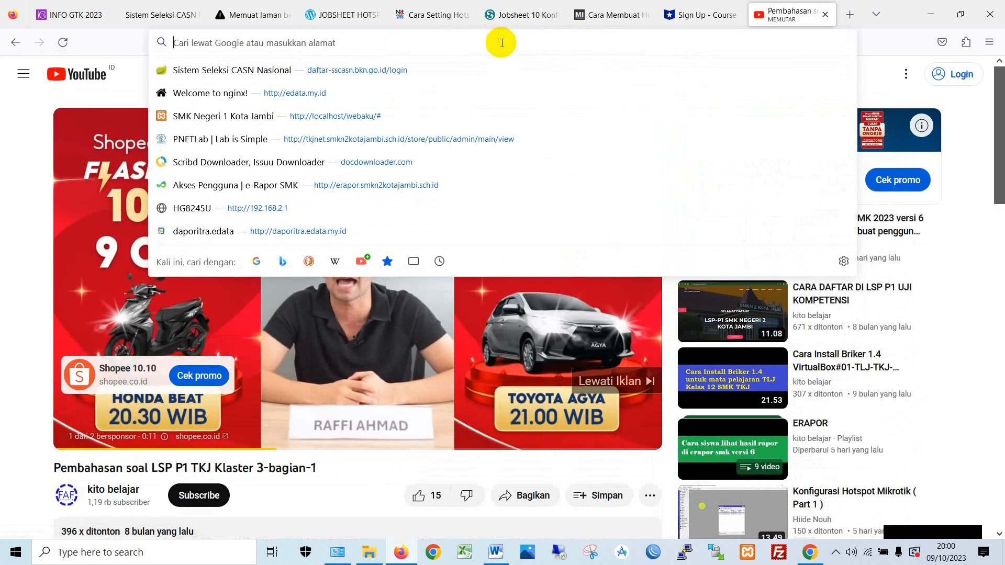
pyautogui.click(598, 363)
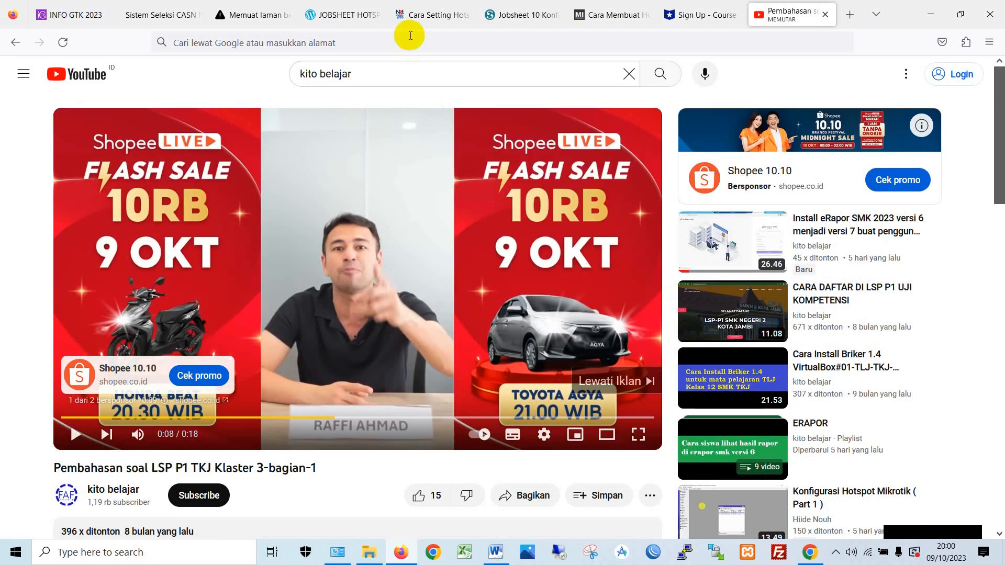
pyautogui.click(372, 50)
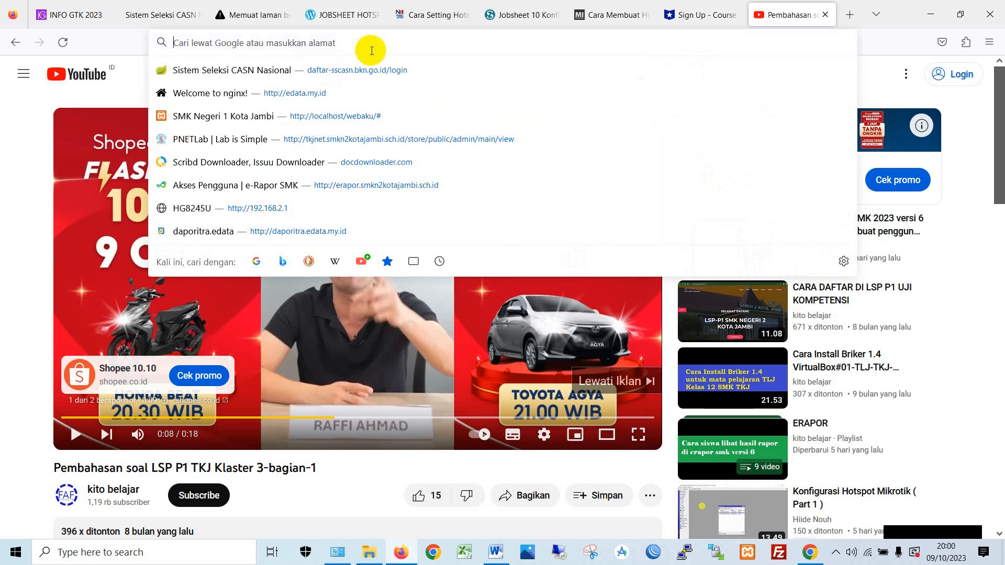
pyautogui.write('wi')
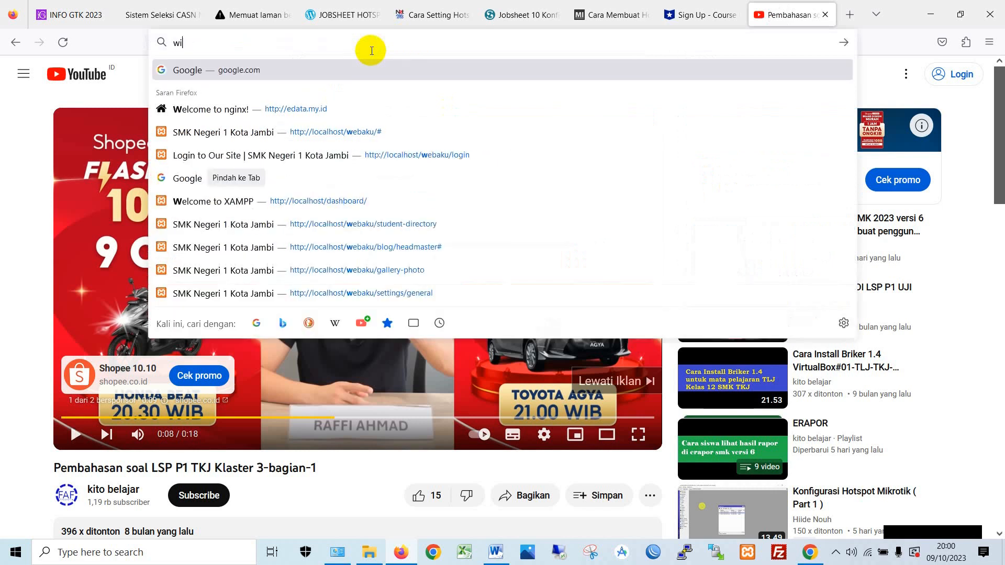
pyautogui.write('fi.oke')
pyautogui.press('Return')
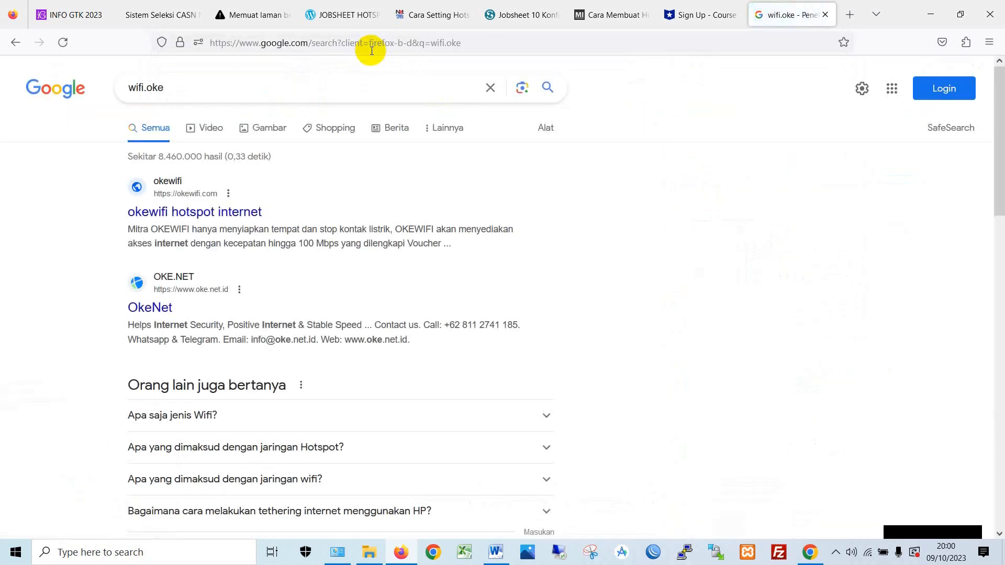
# - Replace the address with 'wifi', then minimize Firefox and close the Chrome translate window
pyautogui.doubleClick(371, 50)
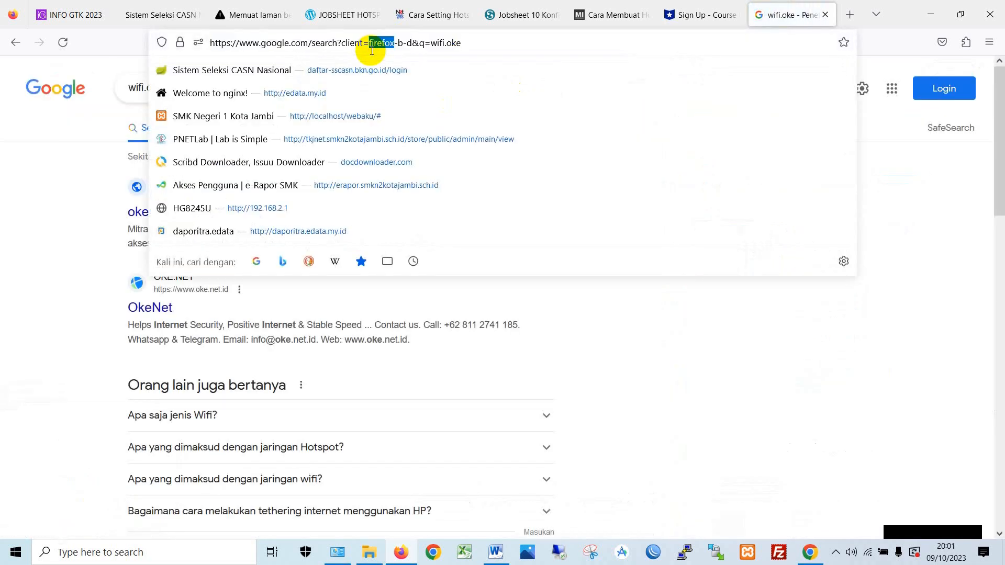
pyautogui.tripleClick(492, 43)
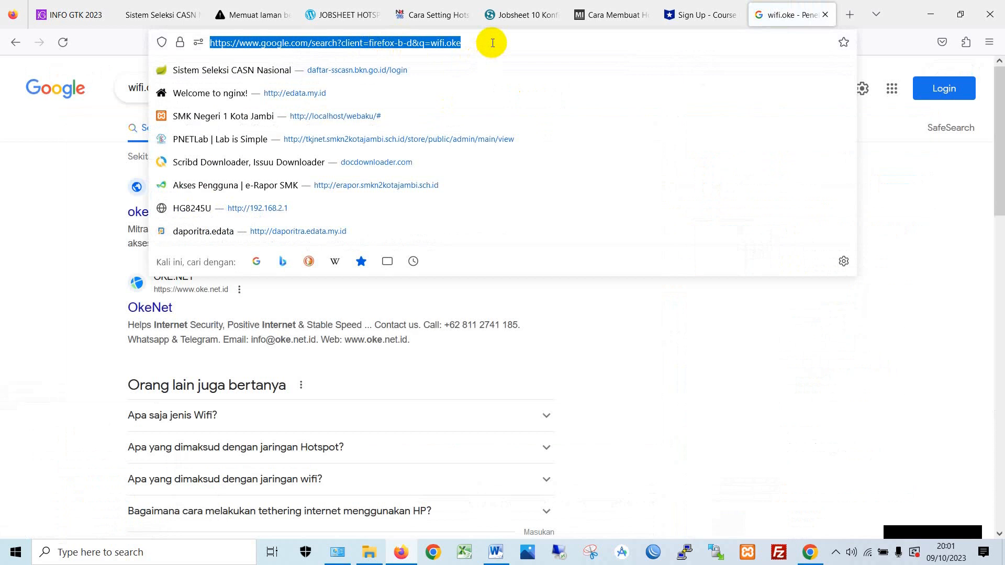
pyautogui.write('wifi')
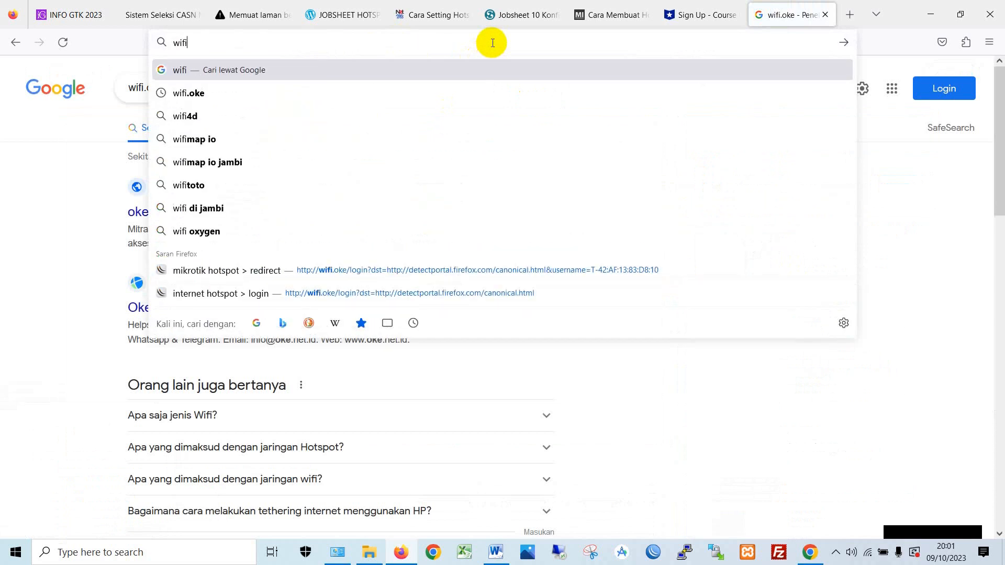
pyautogui.click(933, 12)
pyautogui.click(802, 36)
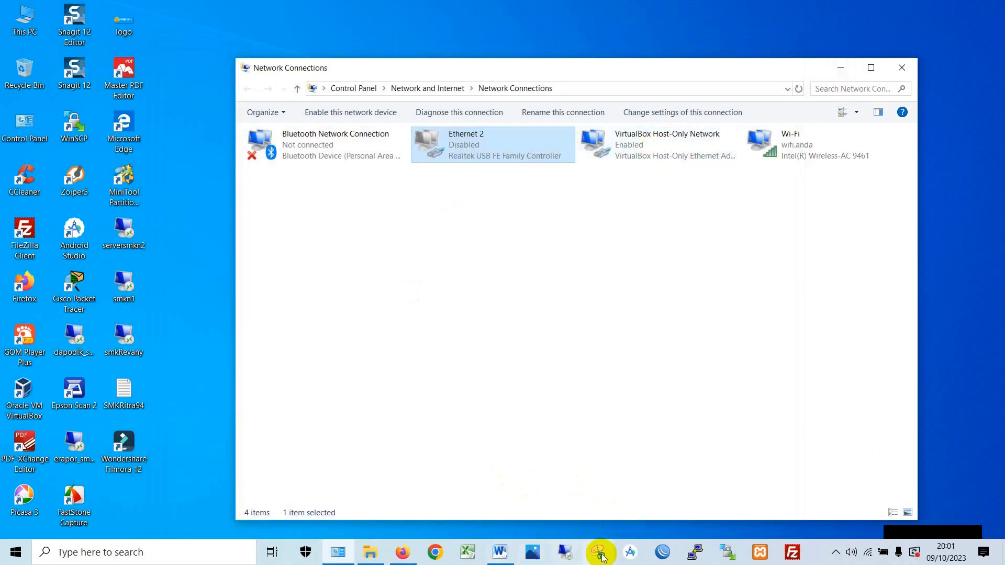
# - Launch winbox64.exe, connect to neighbor router RB-SATU, and maximize its session window
pyautogui.click(659, 554)
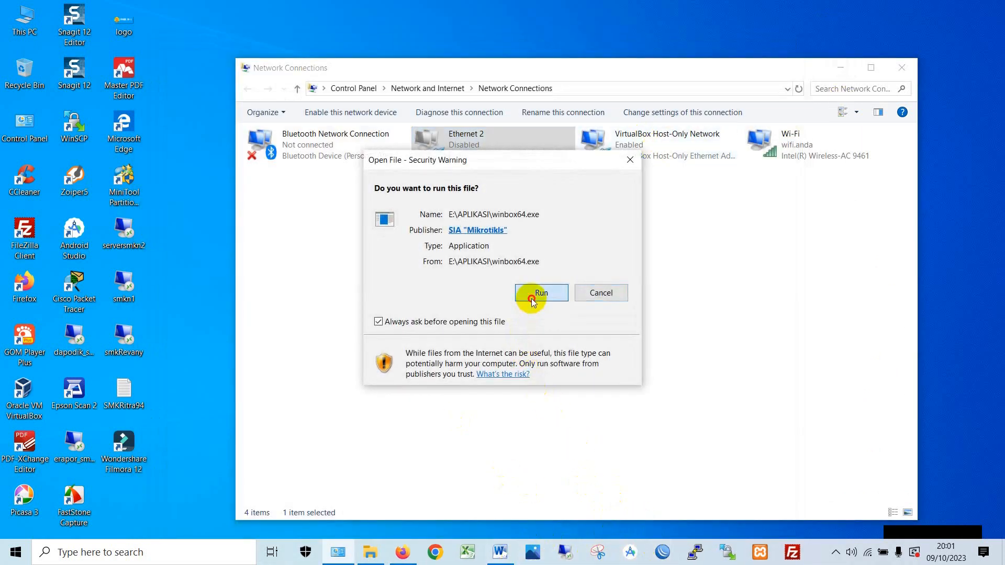
pyautogui.click(532, 292)
pyautogui.click(23, 184)
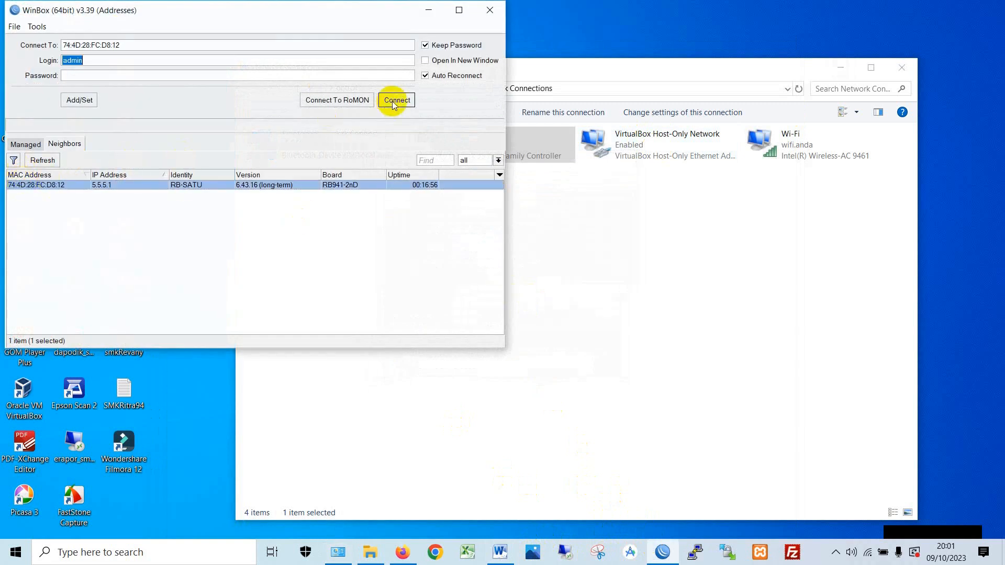
pyautogui.click(396, 100)
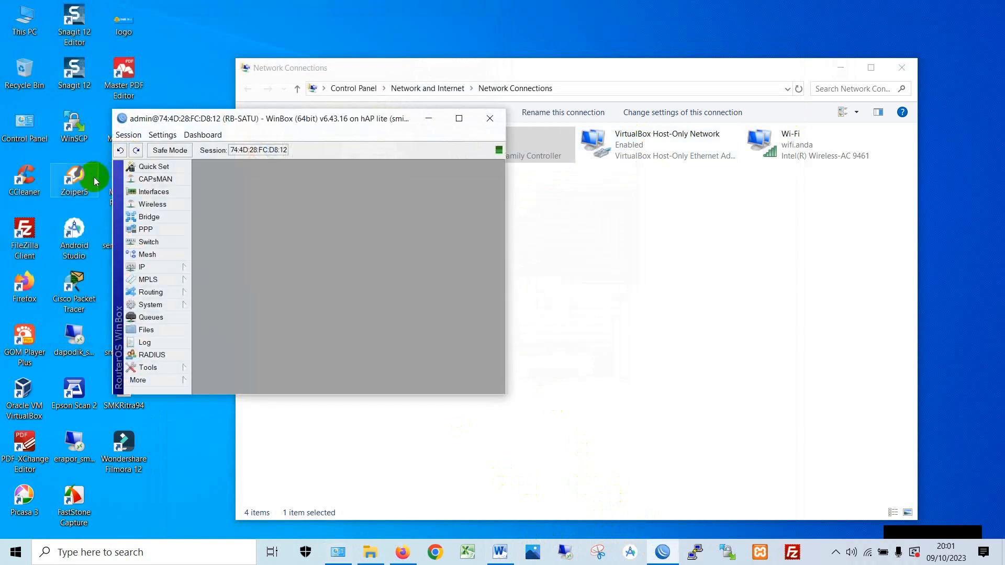
pyautogui.doubleClick(332, 122)
pyautogui.click(47, 156)
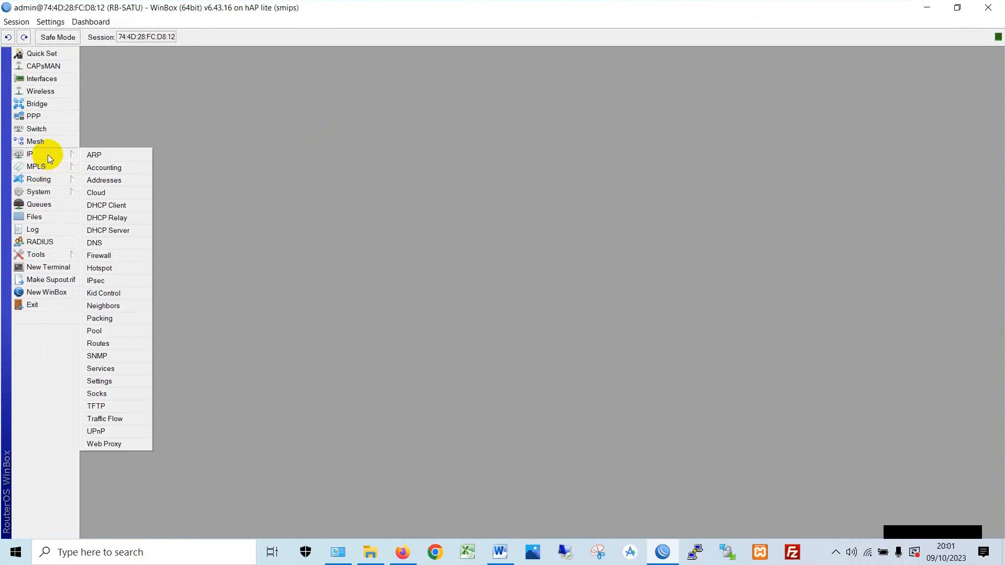
# - Open IP > Hotspot and check server hotspot1 on wlan1 and profile hsprof1 (DNS name wifi.oke)
pyautogui.click(126, 268)
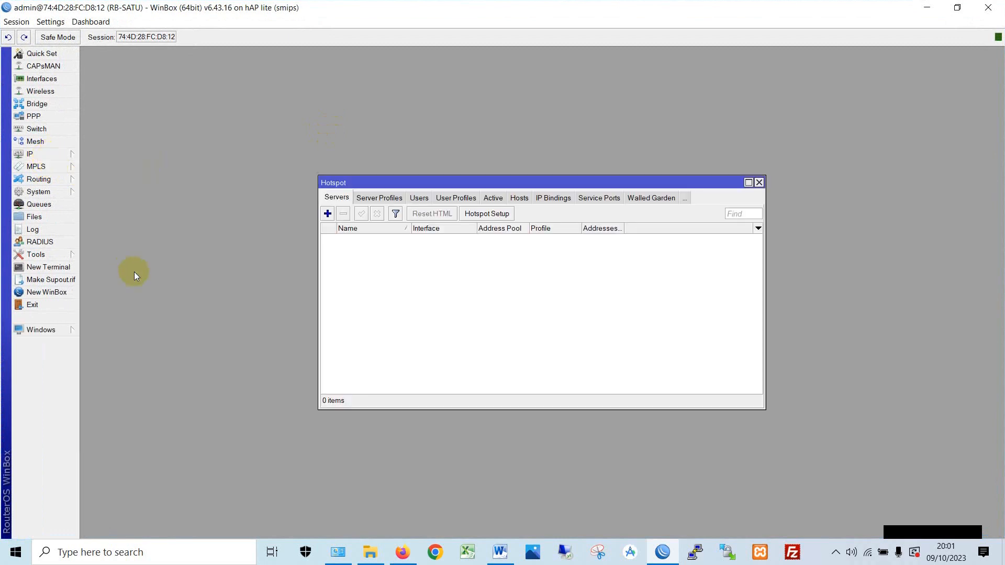
pyautogui.click(336, 198)
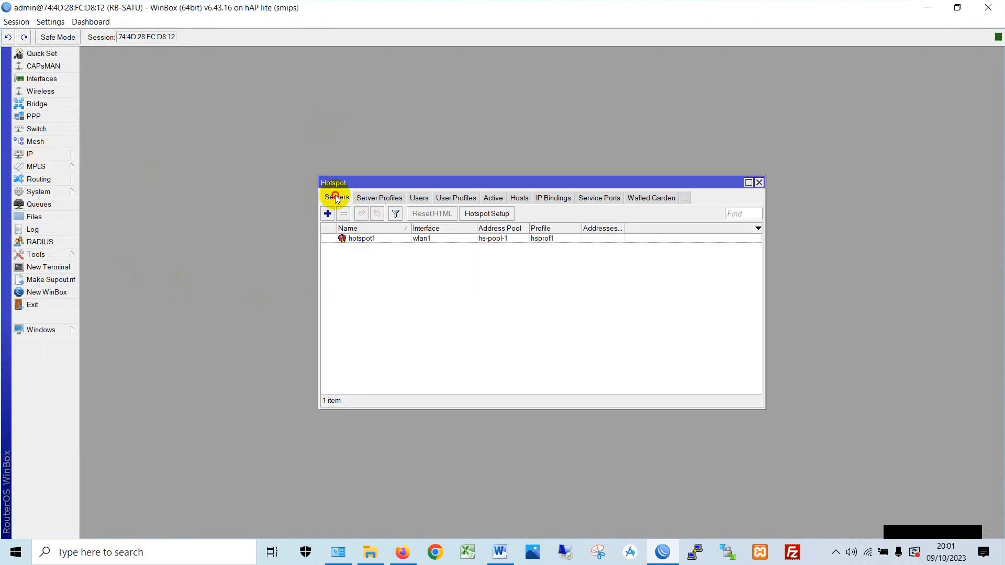
pyautogui.click(361, 198)
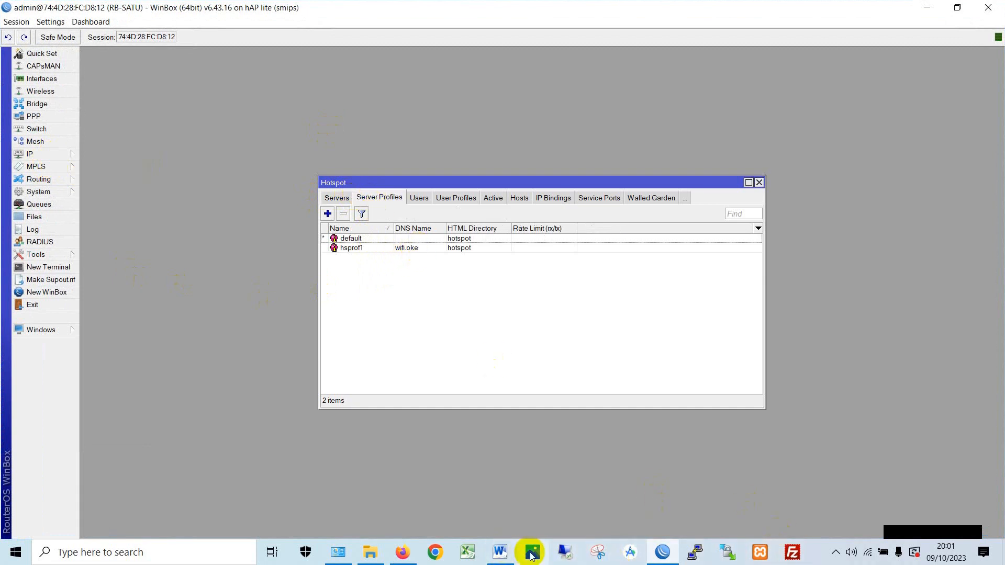
pyautogui.click(402, 552)
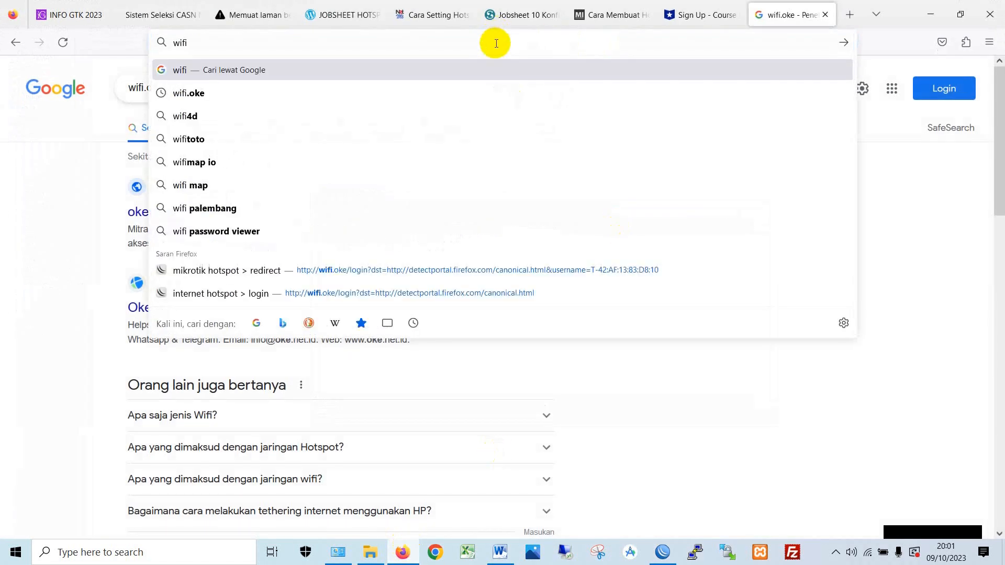
# - Open wifi.oke, then 5.5.5.1, log the trial user off, and return to the login page
pyautogui.write('.oke')
pyautogui.press('Return')
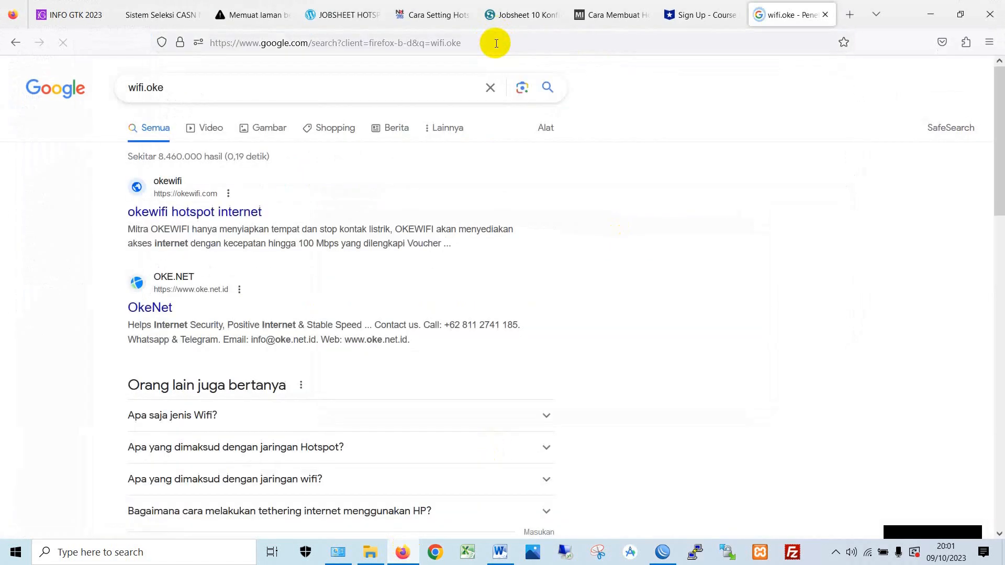
pyautogui.click(497, 42)
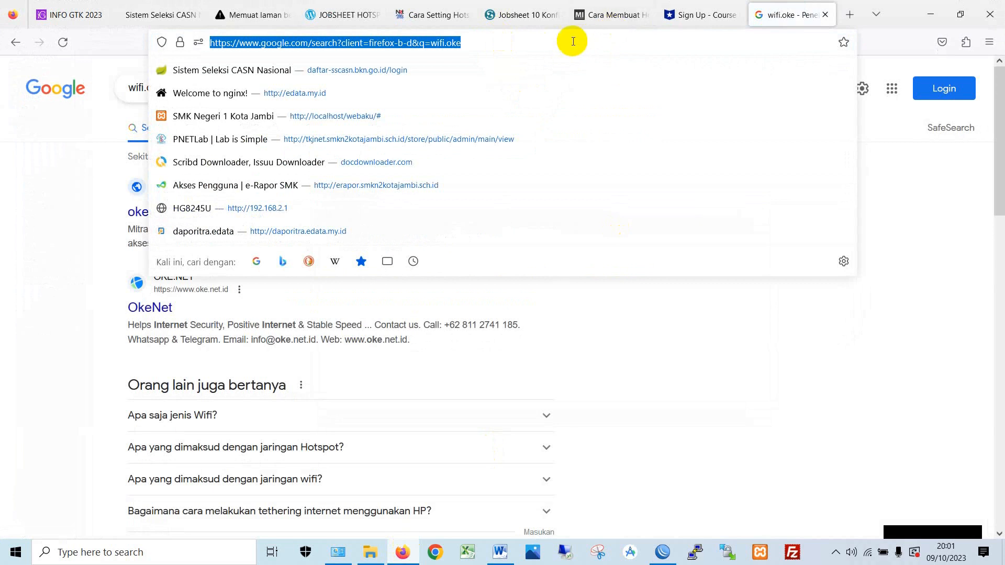
pyautogui.write('5.5.5.1')
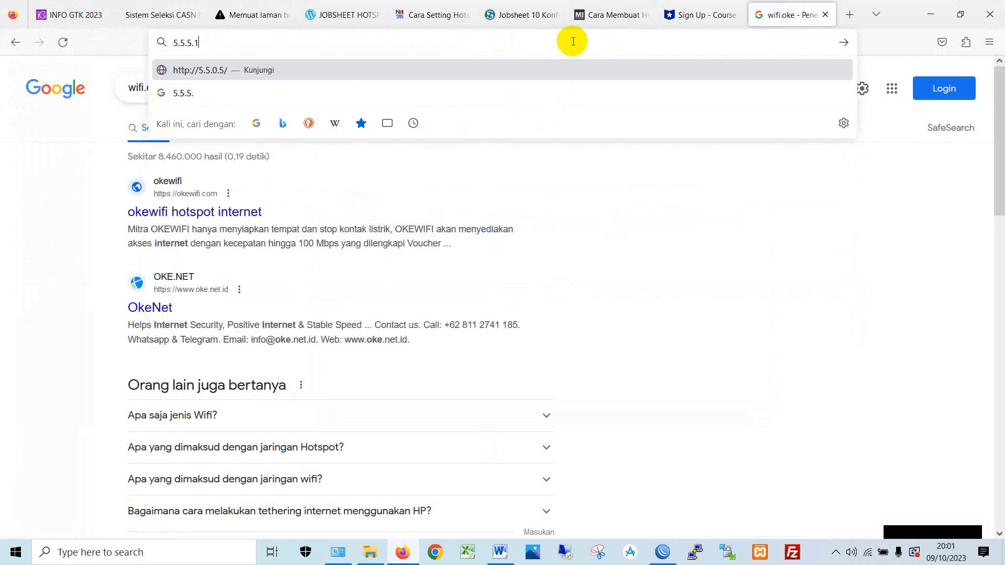
pyautogui.press('Return')
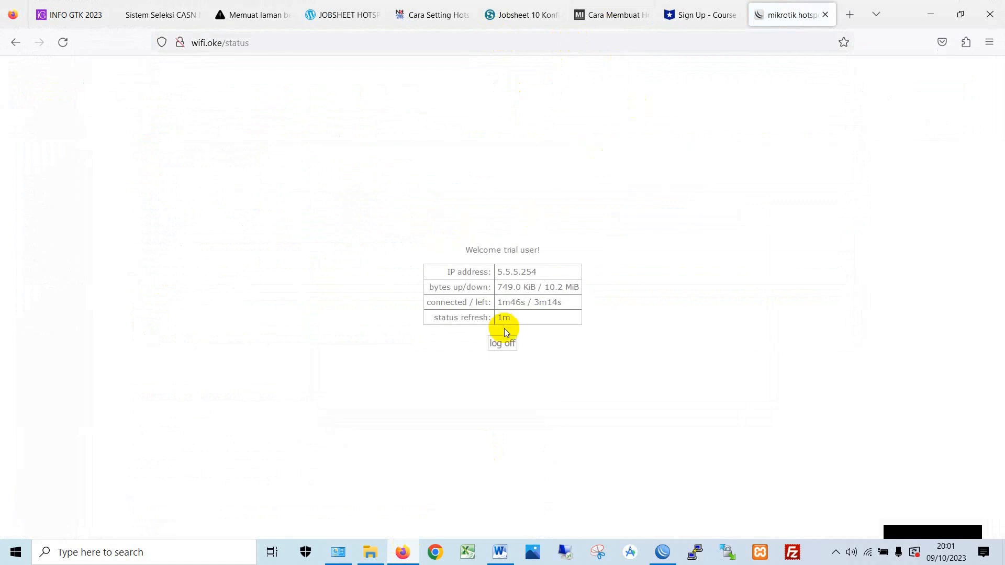
pyautogui.click(506, 343)
pyautogui.click(503, 355)
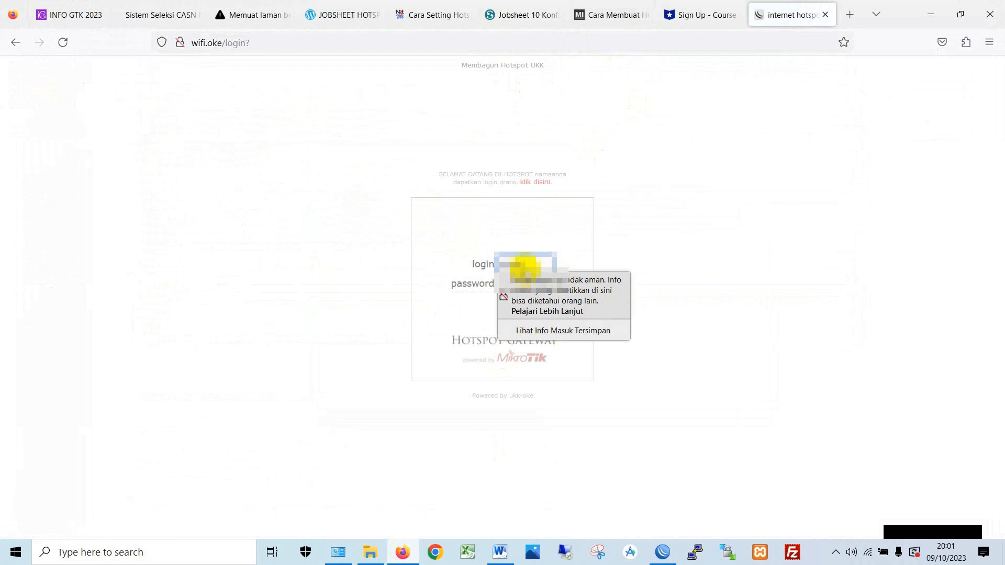
# - Sign in to the hotspot as siswa, dismissing the insecure warning and choosing Jangan Simpan
pyautogui.press('Tab')
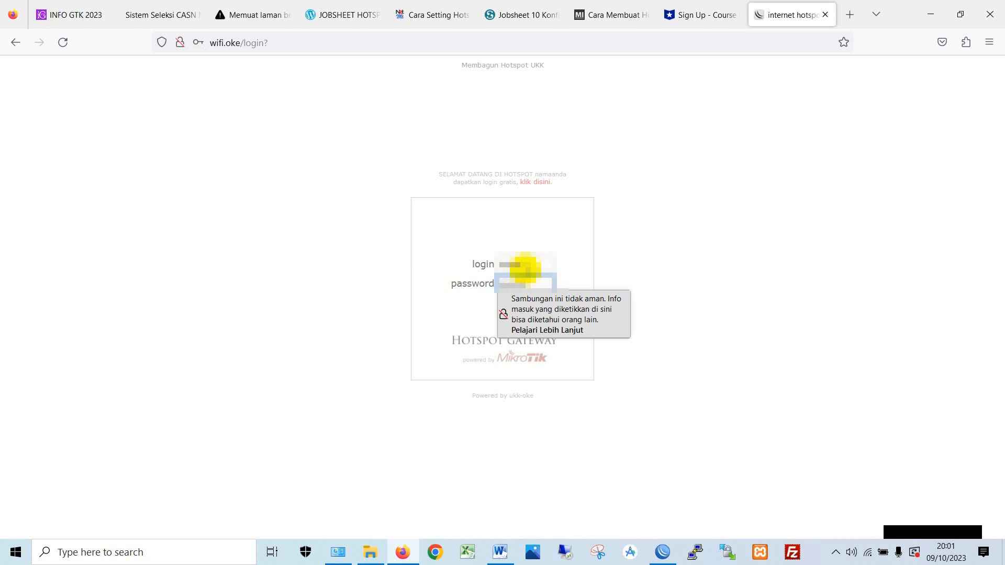
pyautogui.click(730, 292)
pyautogui.click(504, 303)
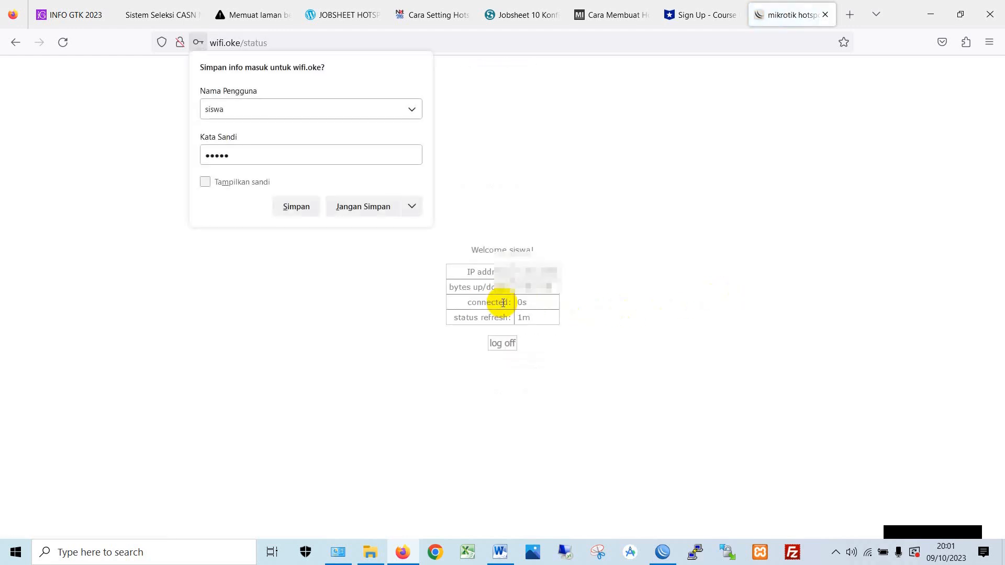
pyautogui.click(362, 217)
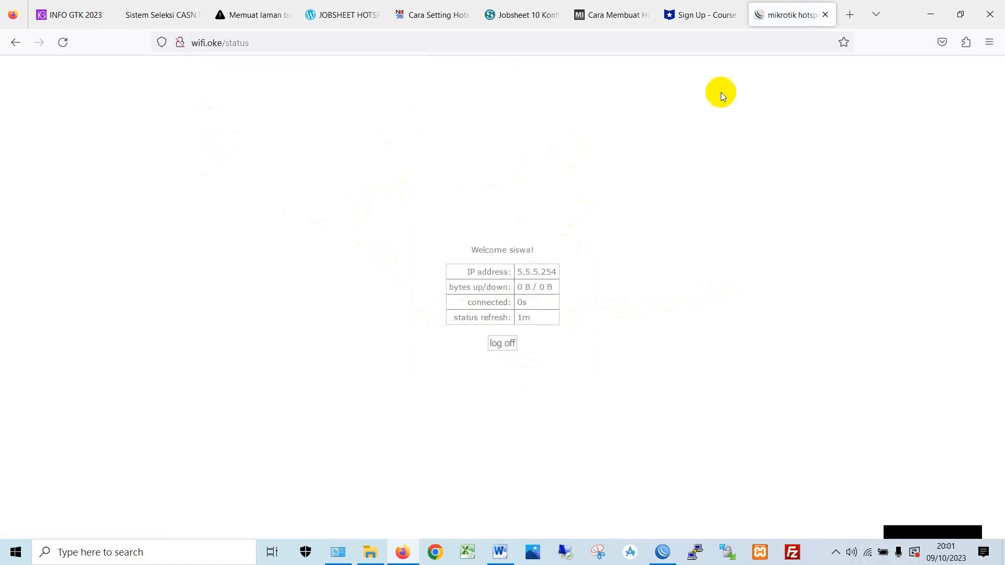
# - Open a Google Translate search in a new tab, return to the hotspot status tab, and minimize Firefox
pyautogui.click(705, 18)
pyautogui.click(787, 16)
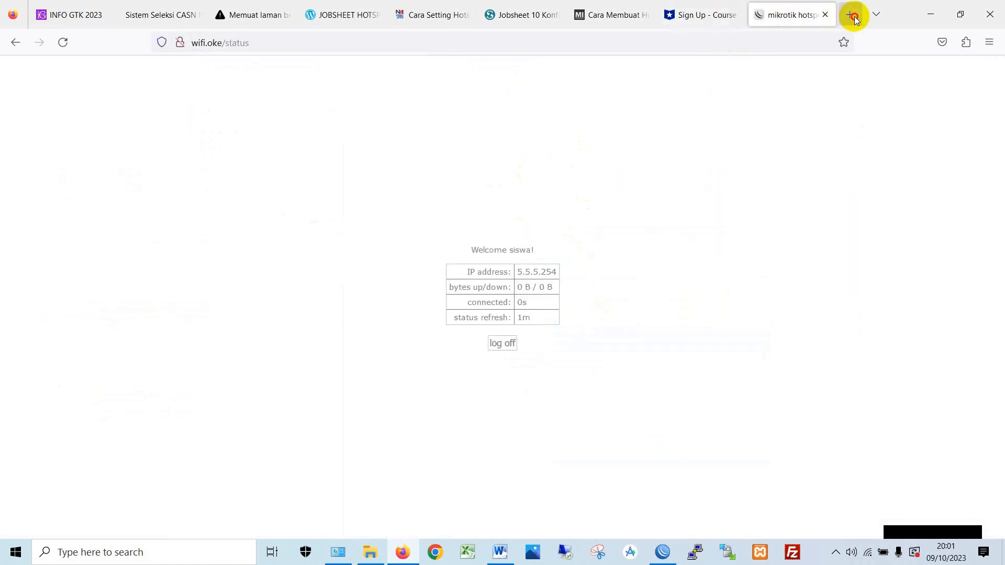
pyautogui.click(853, 17)
pyautogui.write('goo')
pyautogui.press('Down')
pyautogui.press('Down')
pyautogui.press('Down')
pyautogui.press('Down')
pyautogui.press('Return')
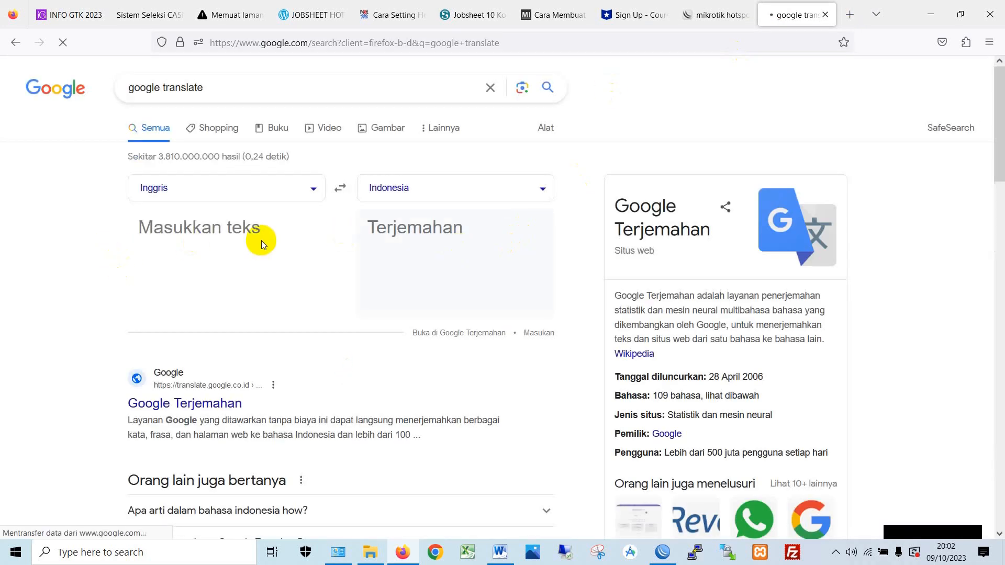
pyautogui.click(711, 15)
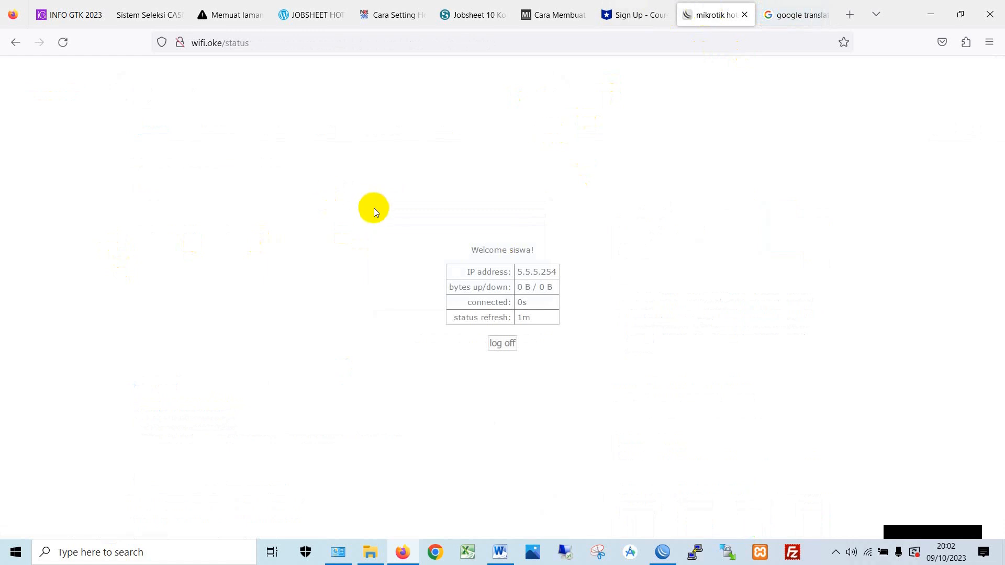
pyautogui.click(923, 15)
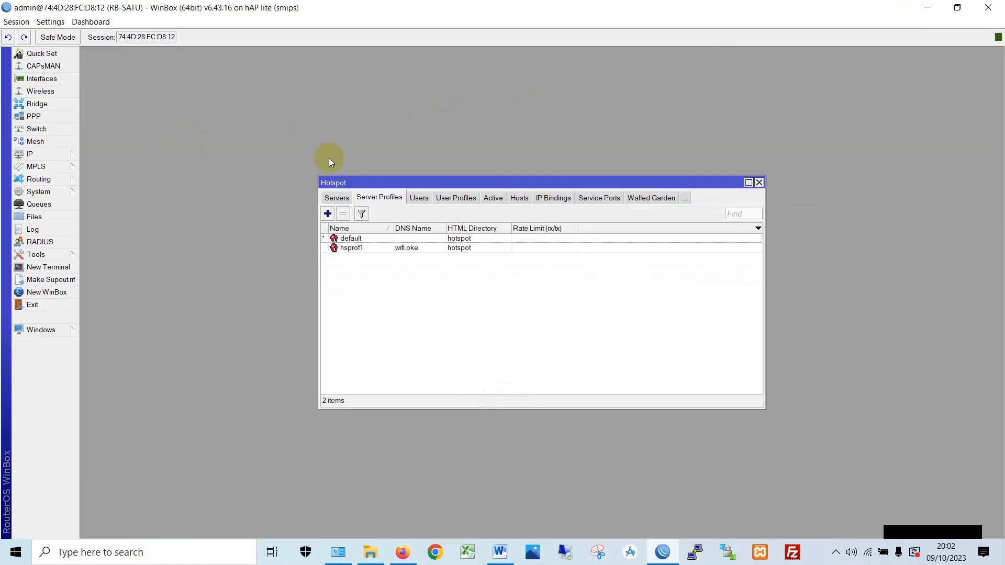
# - In the Active tab, select siswa's hotspot session from 5.5.5.254
pyautogui.click(420, 198)
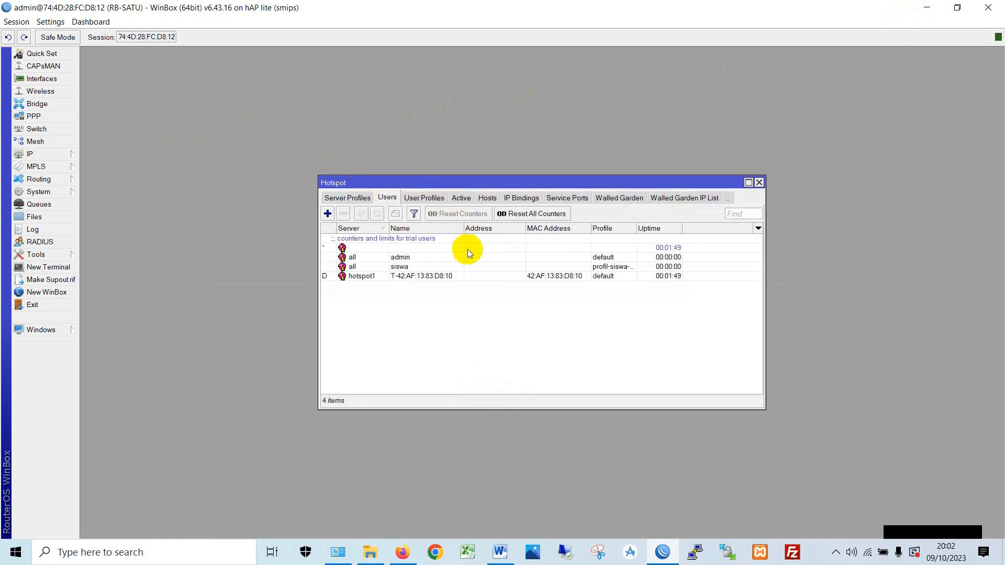
pyautogui.click(438, 199)
pyautogui.click(444, 199)
pyautogui.click(408, 197)
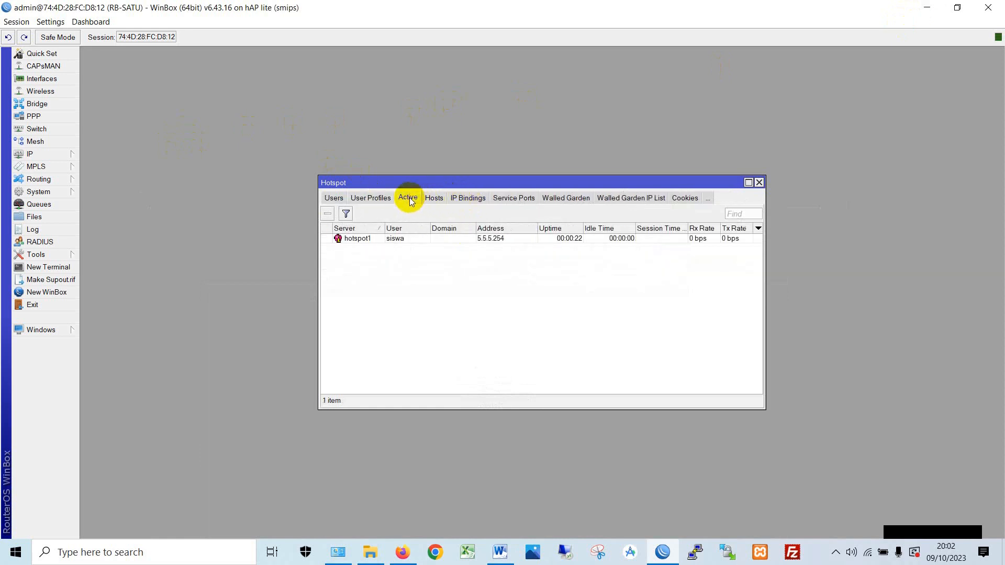
pyautogui.click(403, 240)
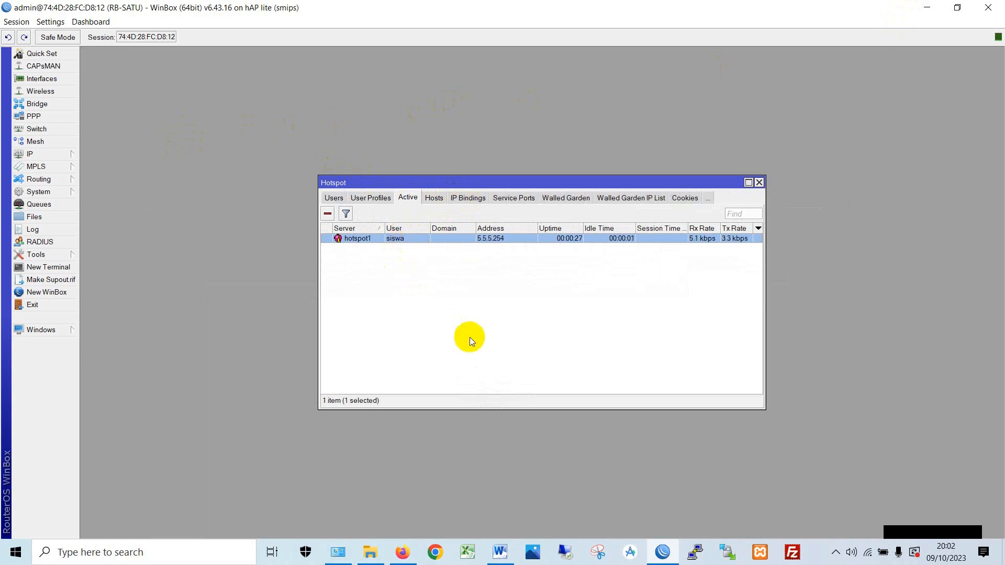
# - Move the Hotspot window aside and select user profile profil-siswa-1MB with its 1M/1M limit
pyautogui.moveTo(446, 183); pyautogui.dragTo(283, 135)
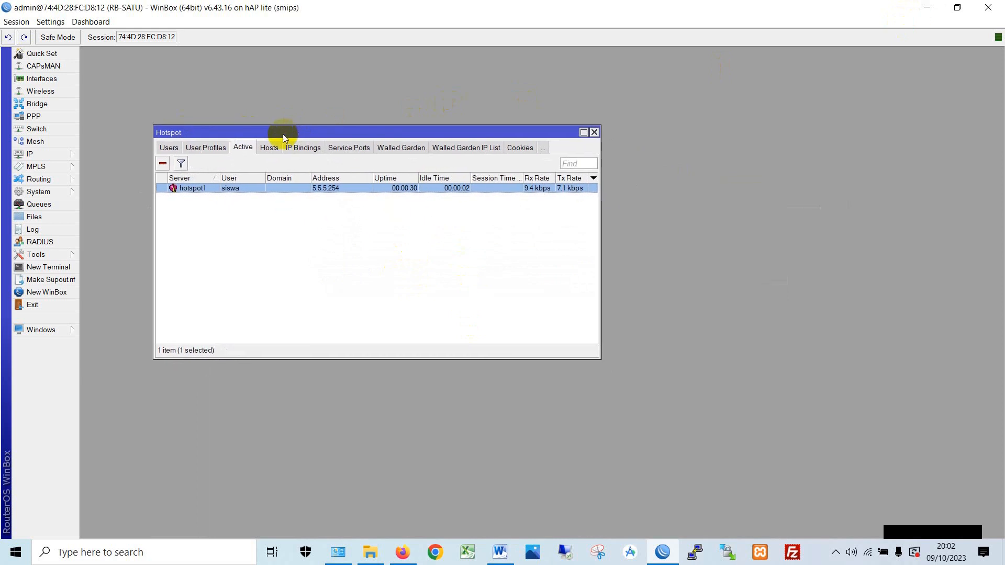
pyautogui.click(168, 148)
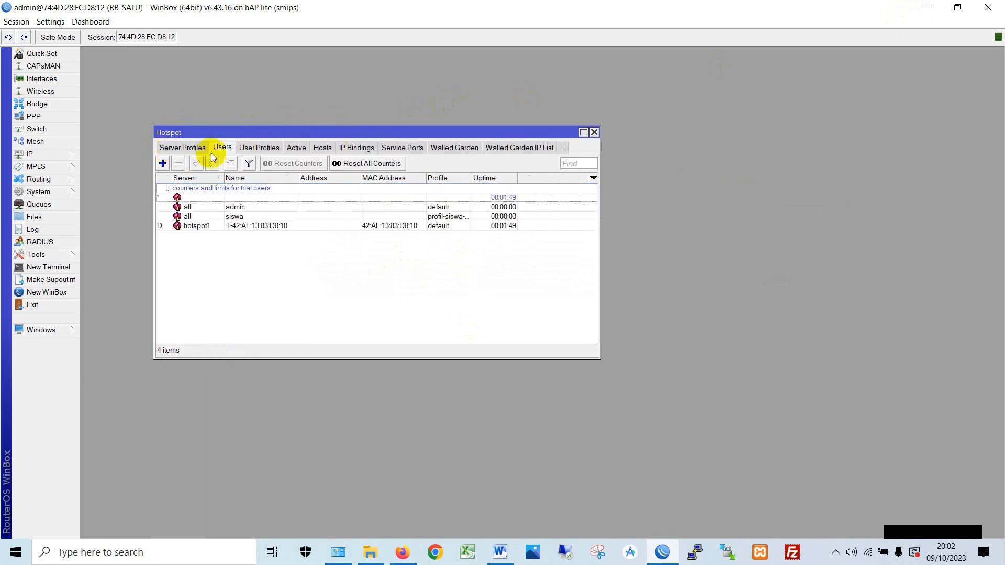
pyautogui.click(251, 148)
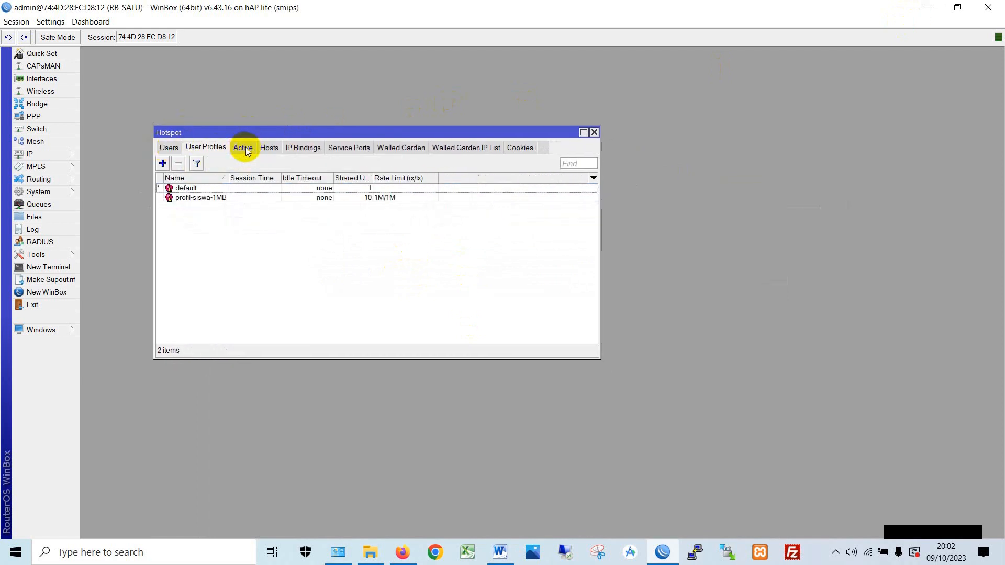
pyautogui.click(280, 197)
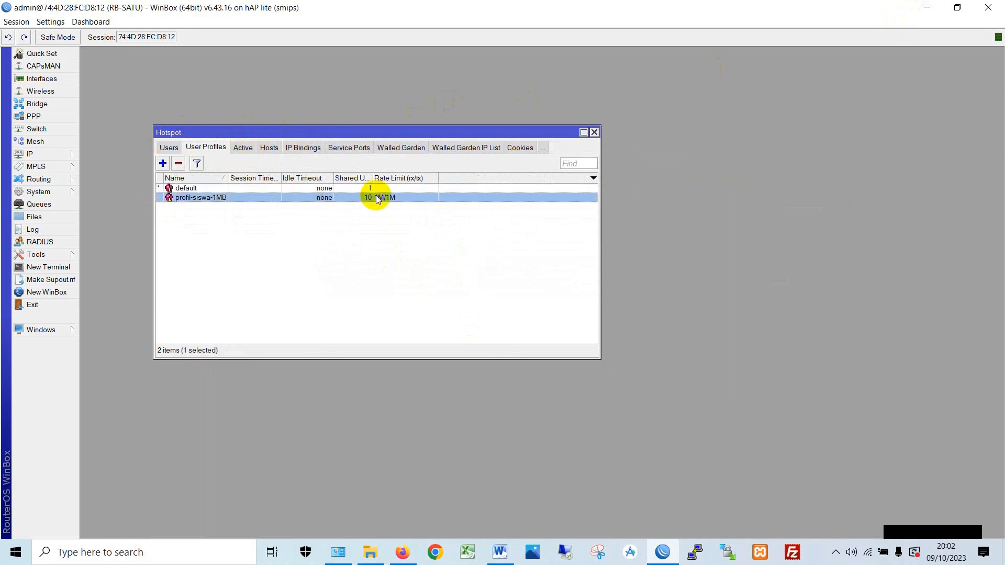
pyautogui.click(68, 205)
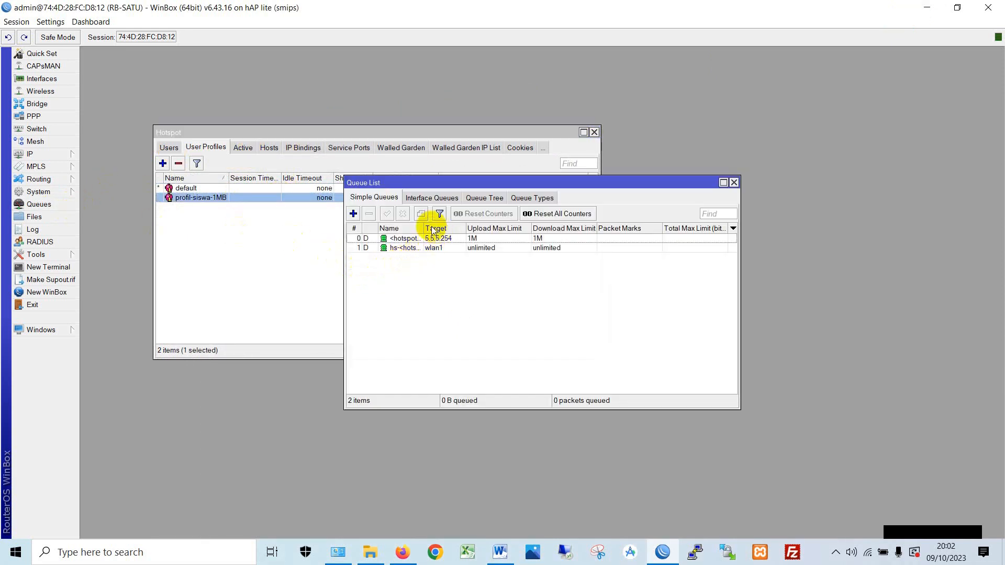
pyautogui.moveTo(424, 229); pyautogui.dragTo(460, 230)
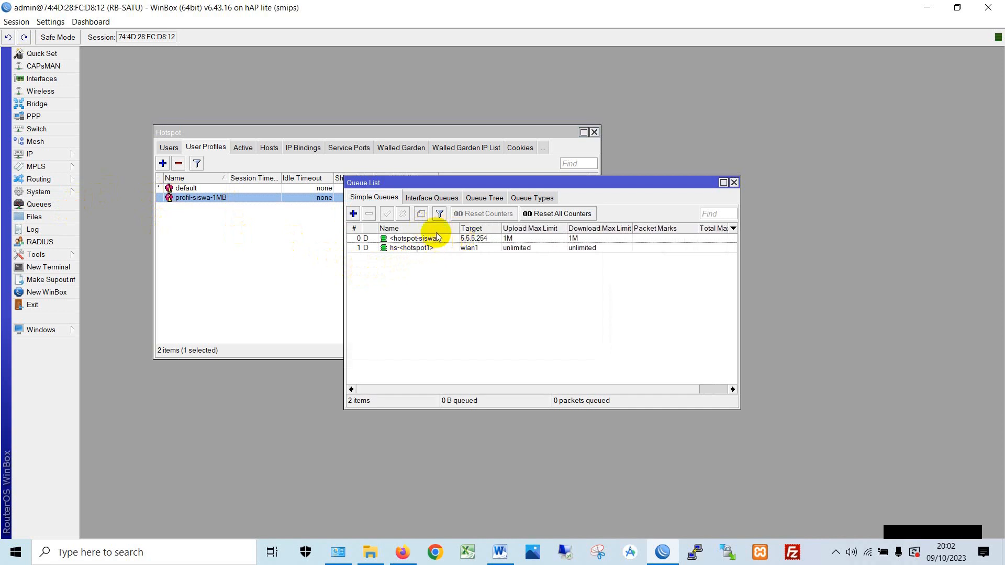
pyautogui.doubleClick(437, 240)
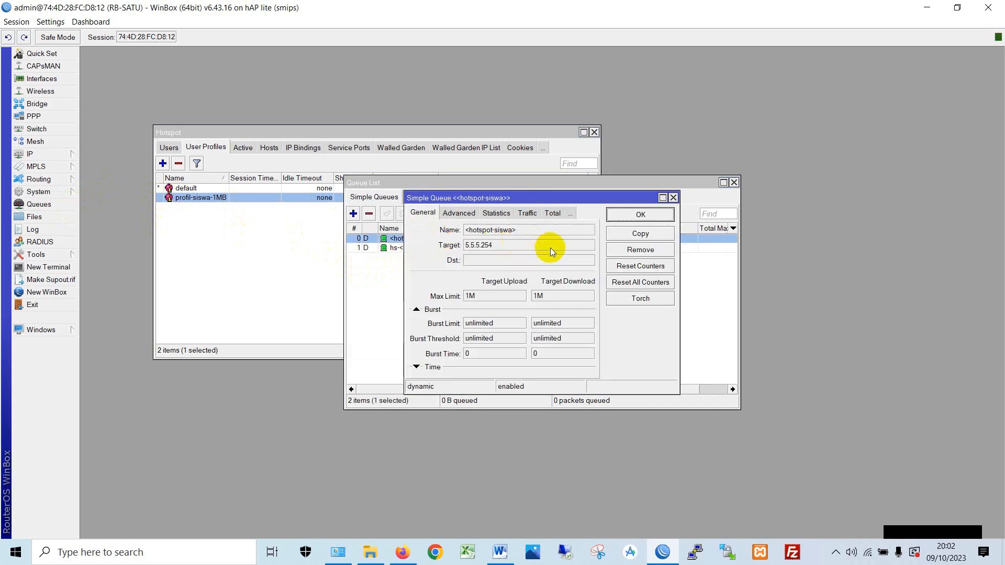
pyautogui.click(461, 213)
pyautogui.click(492, 215)
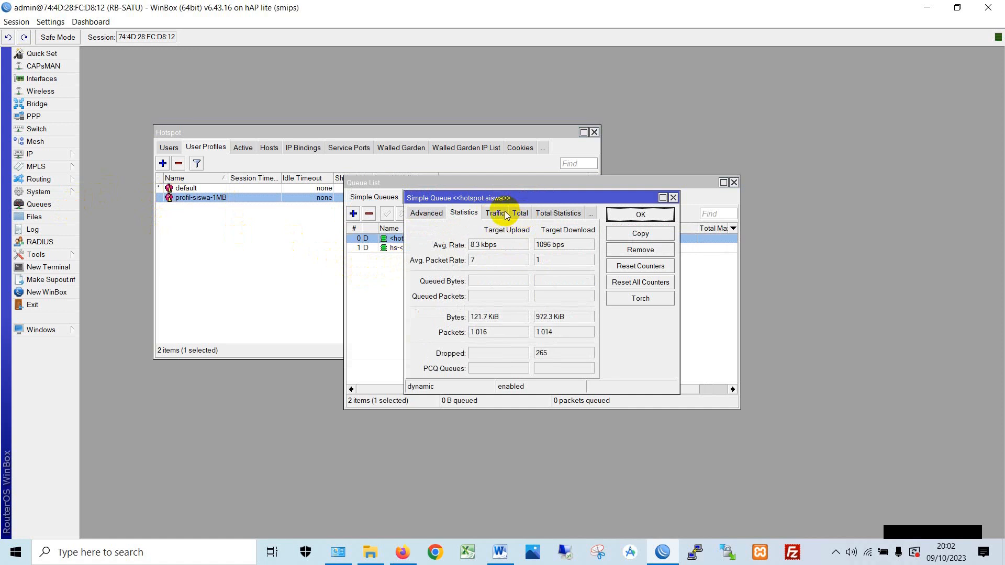
pyautogui.click(503, 213)
pyautogui.moveTo(532, 196); pyautogui.dragTo(488, 274)
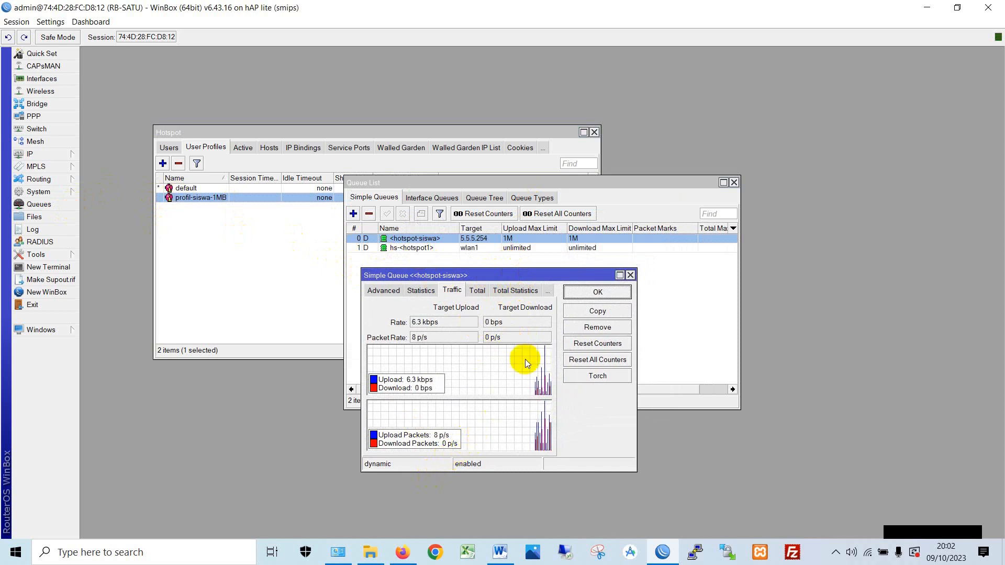
pyautogui.click(477, 291)
pyautogui.click(452, 291)
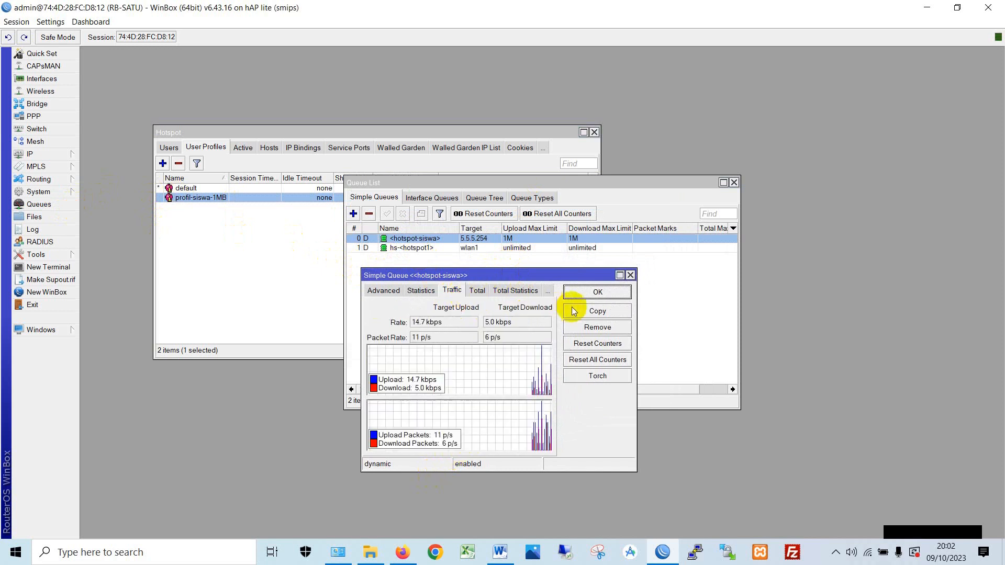
pyautogui.click(595, 293)
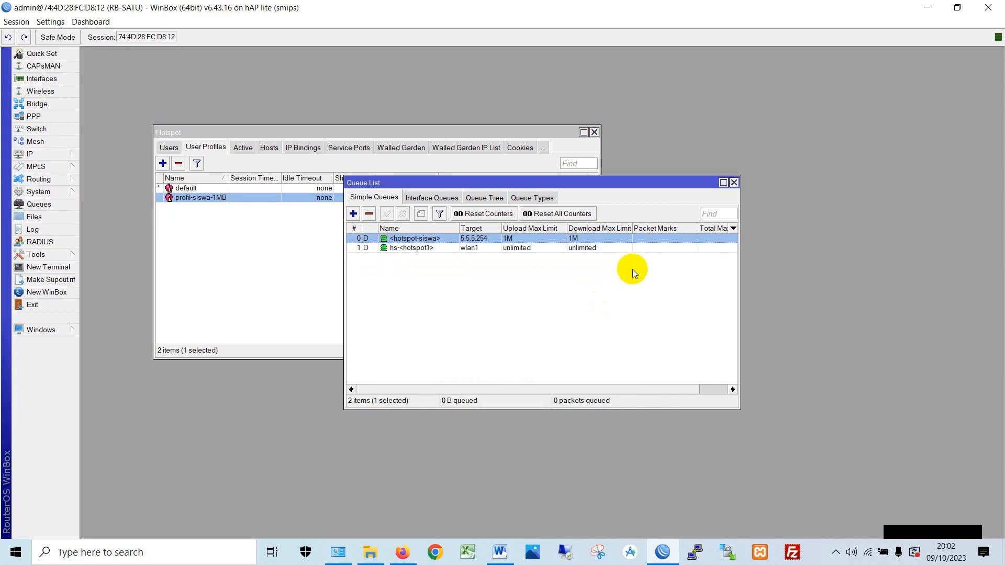
pyautogui.click(734, 183)
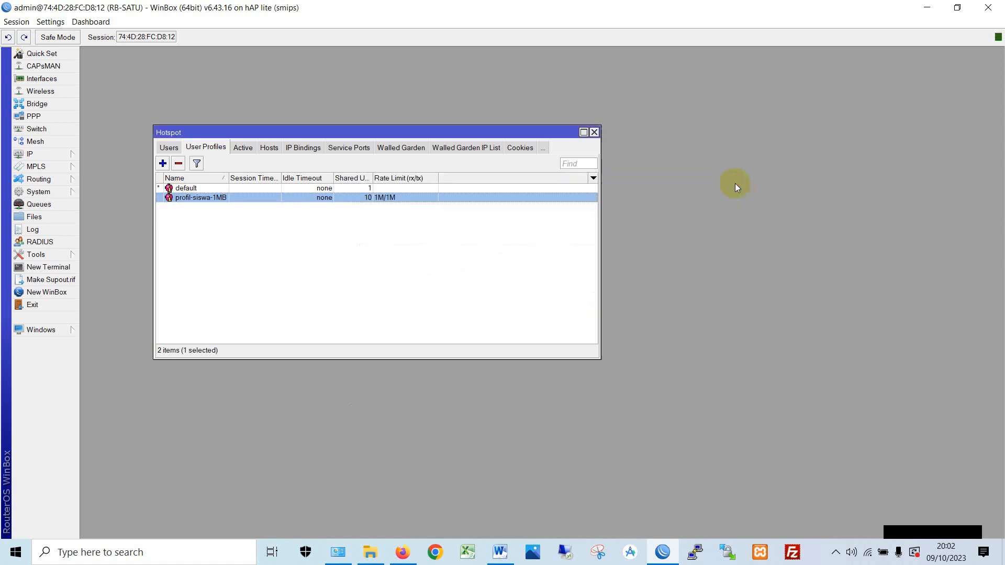
# - Close WinBox's Hotspot window, leaving the RB-SATU session workspace empty
pyautogui.click(595, 133)
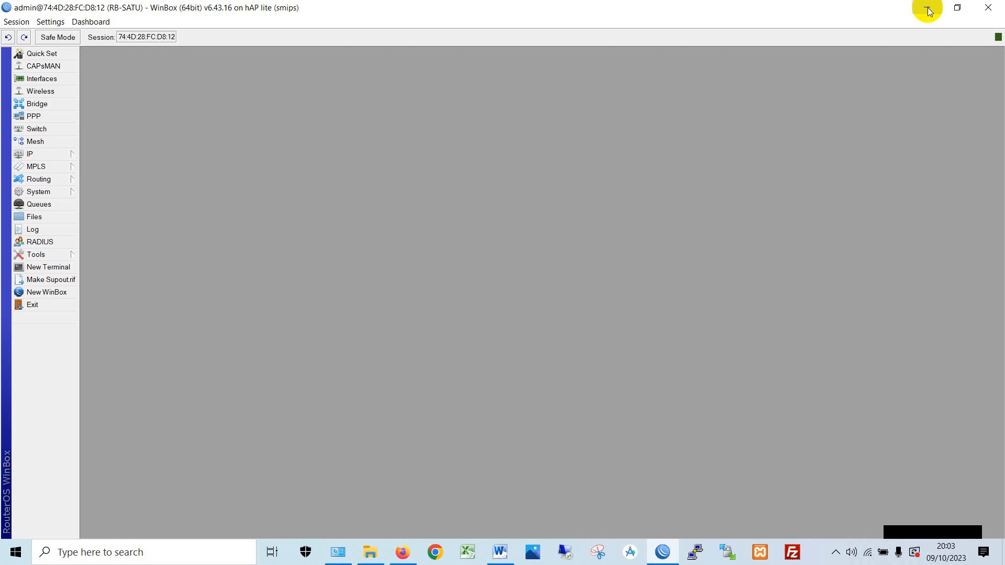
# - Minimize WinBox, then close the Network Connections window and the Ethernet 2 details dialog
pyautogui.click(928, 9)
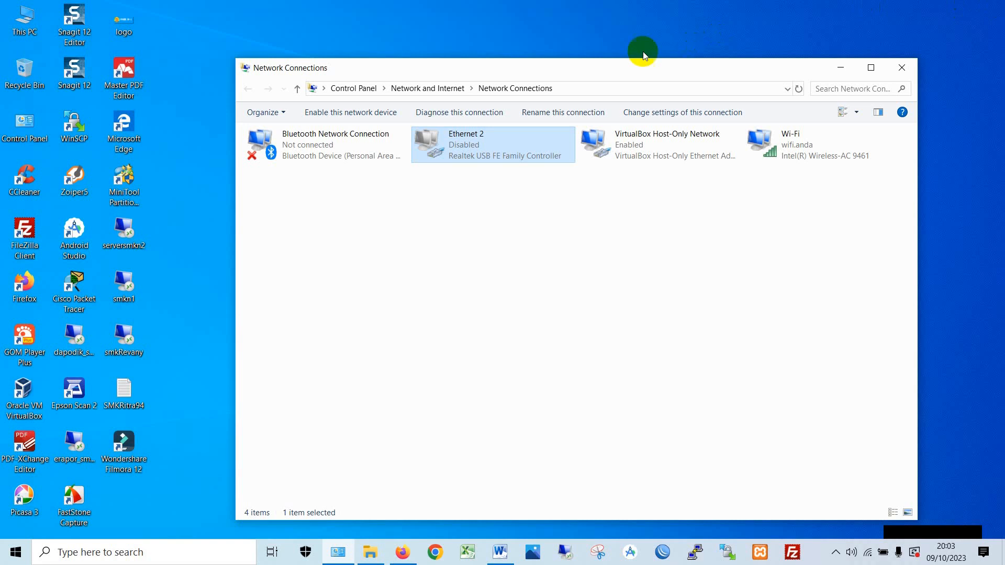
pyautogui.click(894, 72)
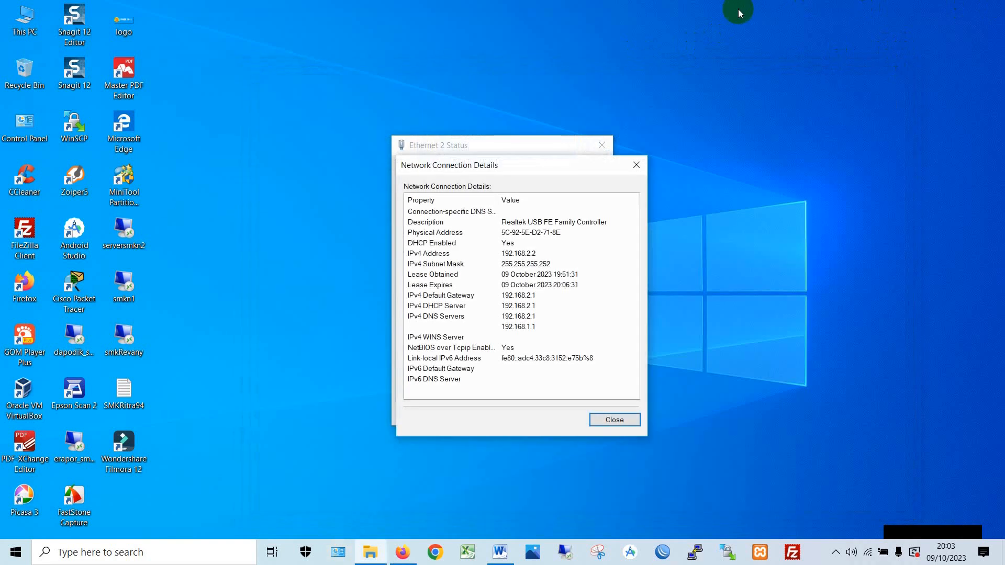
pyautogui.click(635, 164)
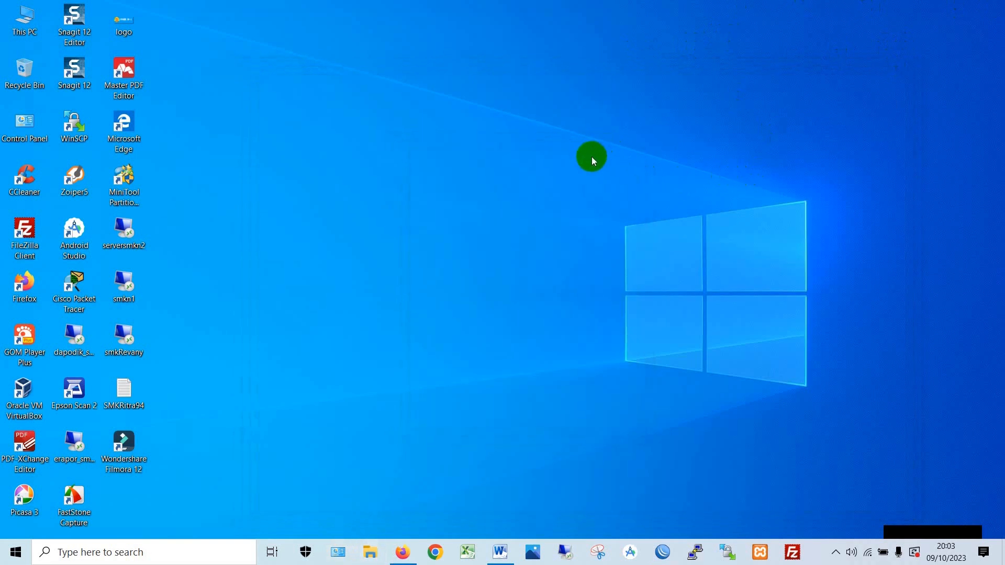